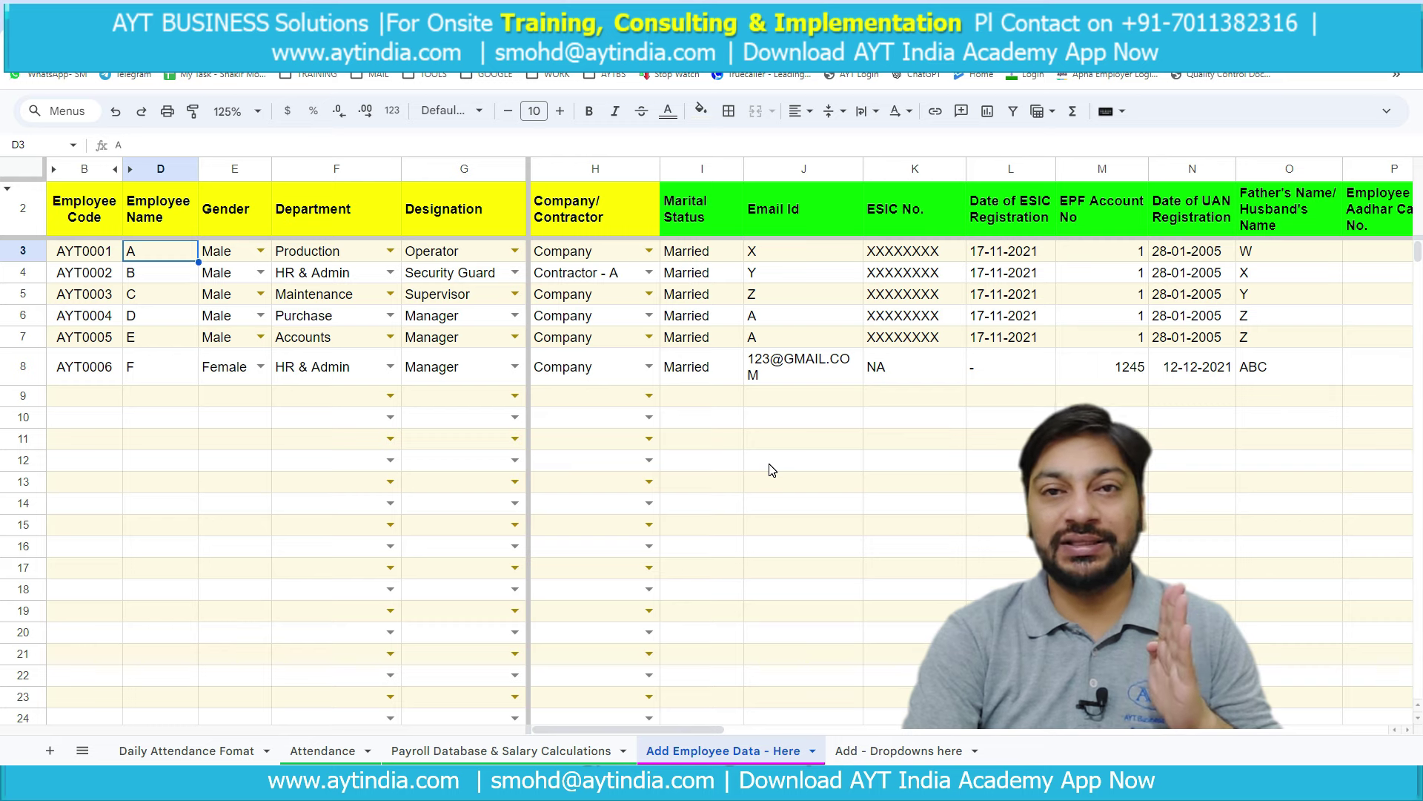
# - Look over the employee code, name, gender and department entries of the existing employee records
pyautogui.press('Down')
pyautogui.press('Up')
pyautogui.press('Left')
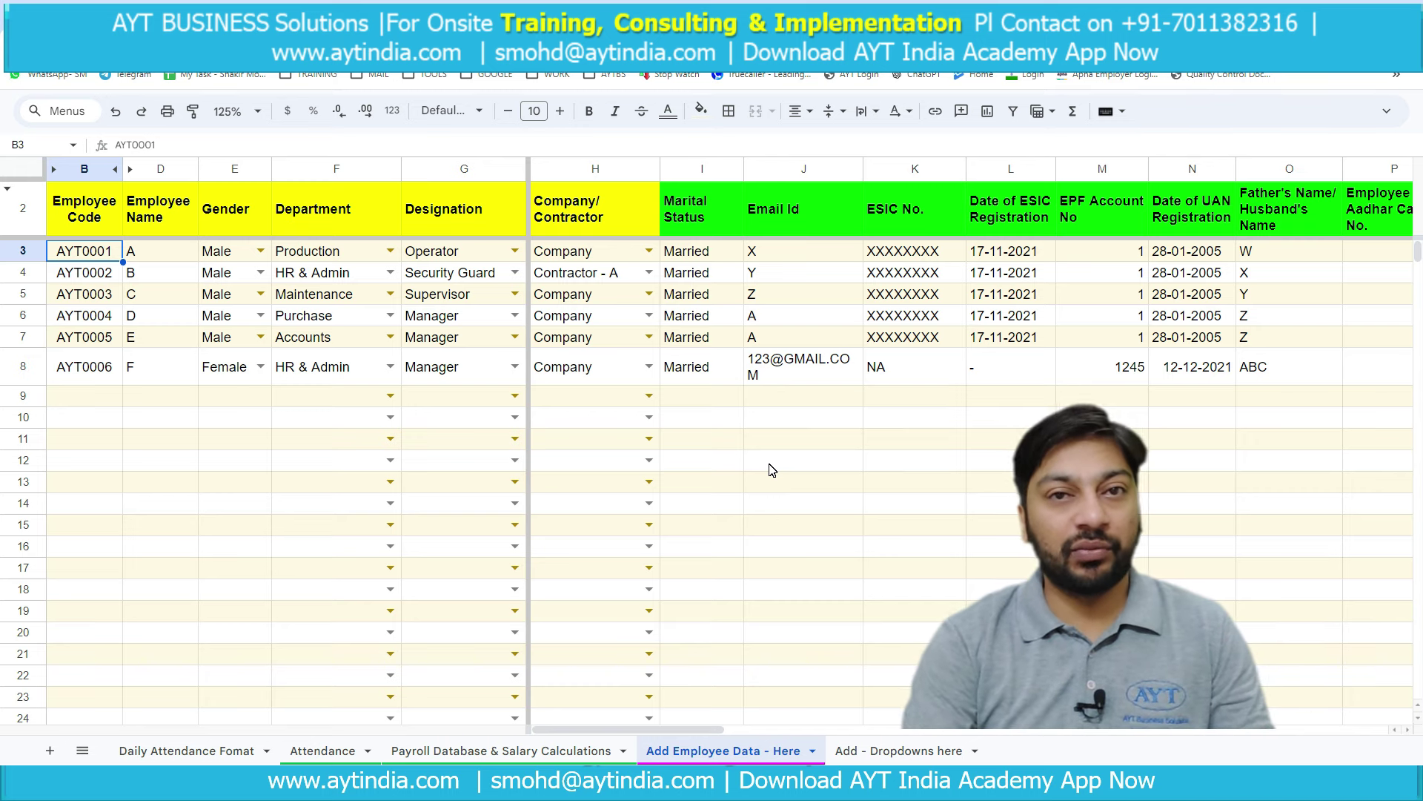
pyautogui.press('Down')
pyautogui.press('Down')
pyautogui.press('Down')
pyautogui.press('Right')
pyautogui.press('Right')
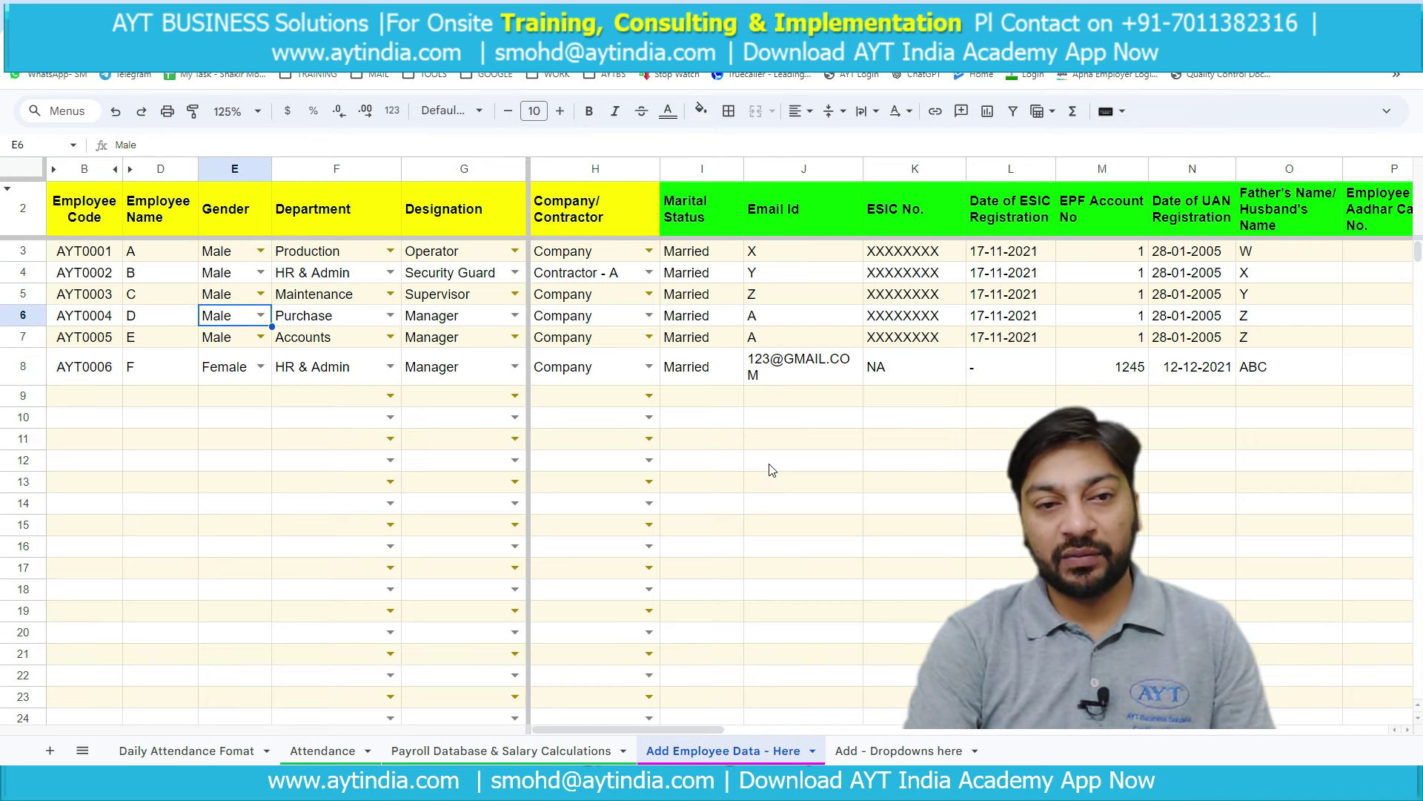
pyautogui.press('Right')
pyautogui.press('Down')
pyautogui.press('Down')
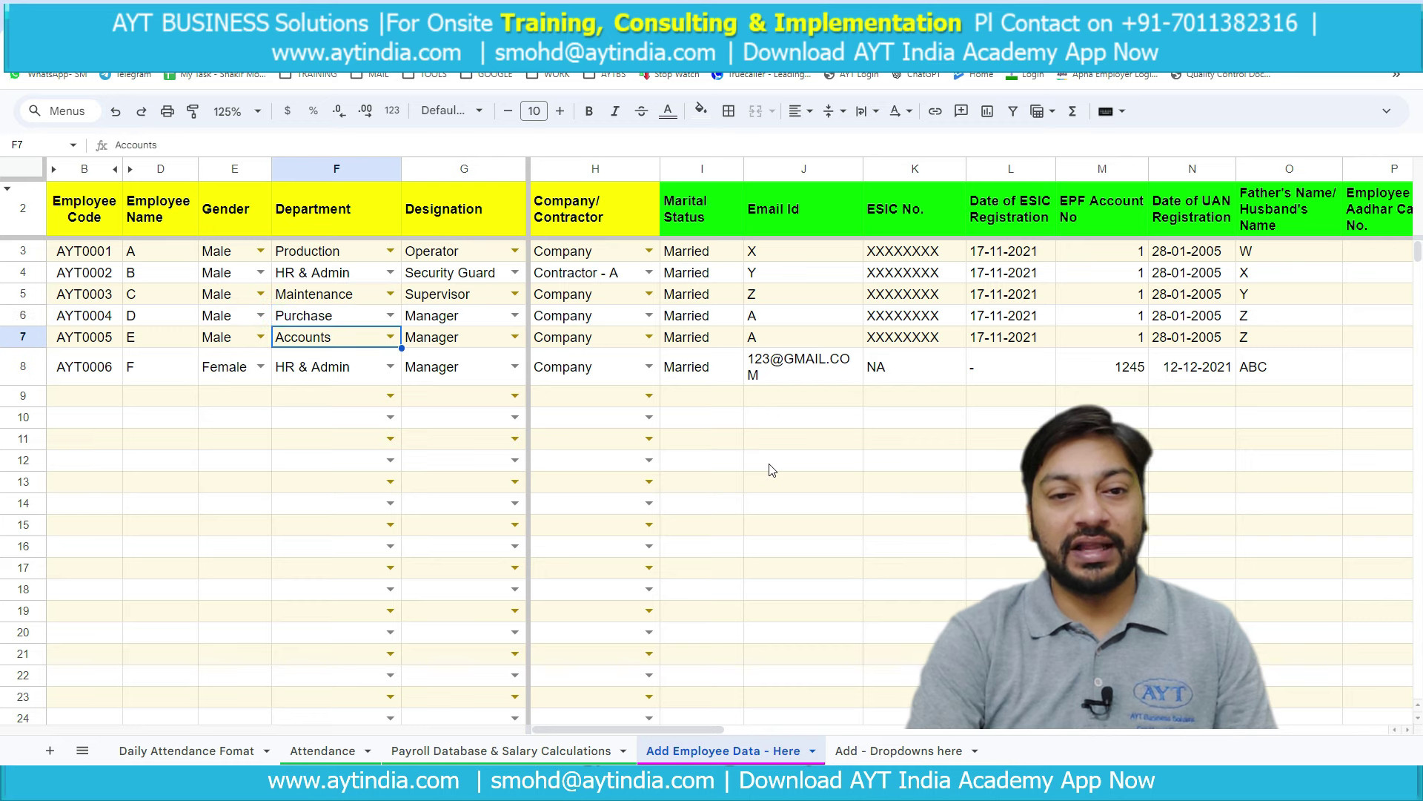
# - Inspect the dropdown choices for Department, Designation and Company/Contractor in the row of employee AYT0006
pyautogui.press('Return')
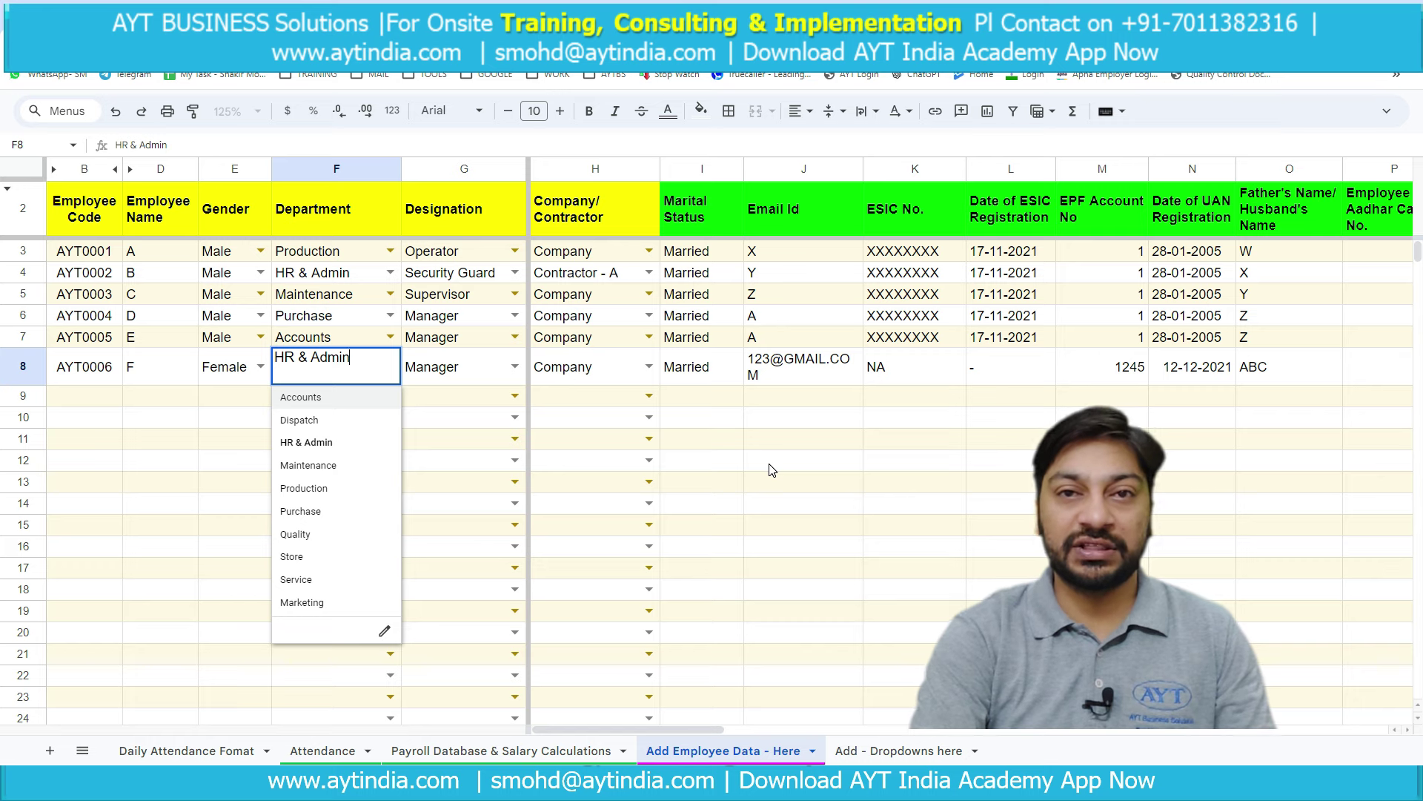
pyautogui.press('Escape')
pyautogui.press('Right')
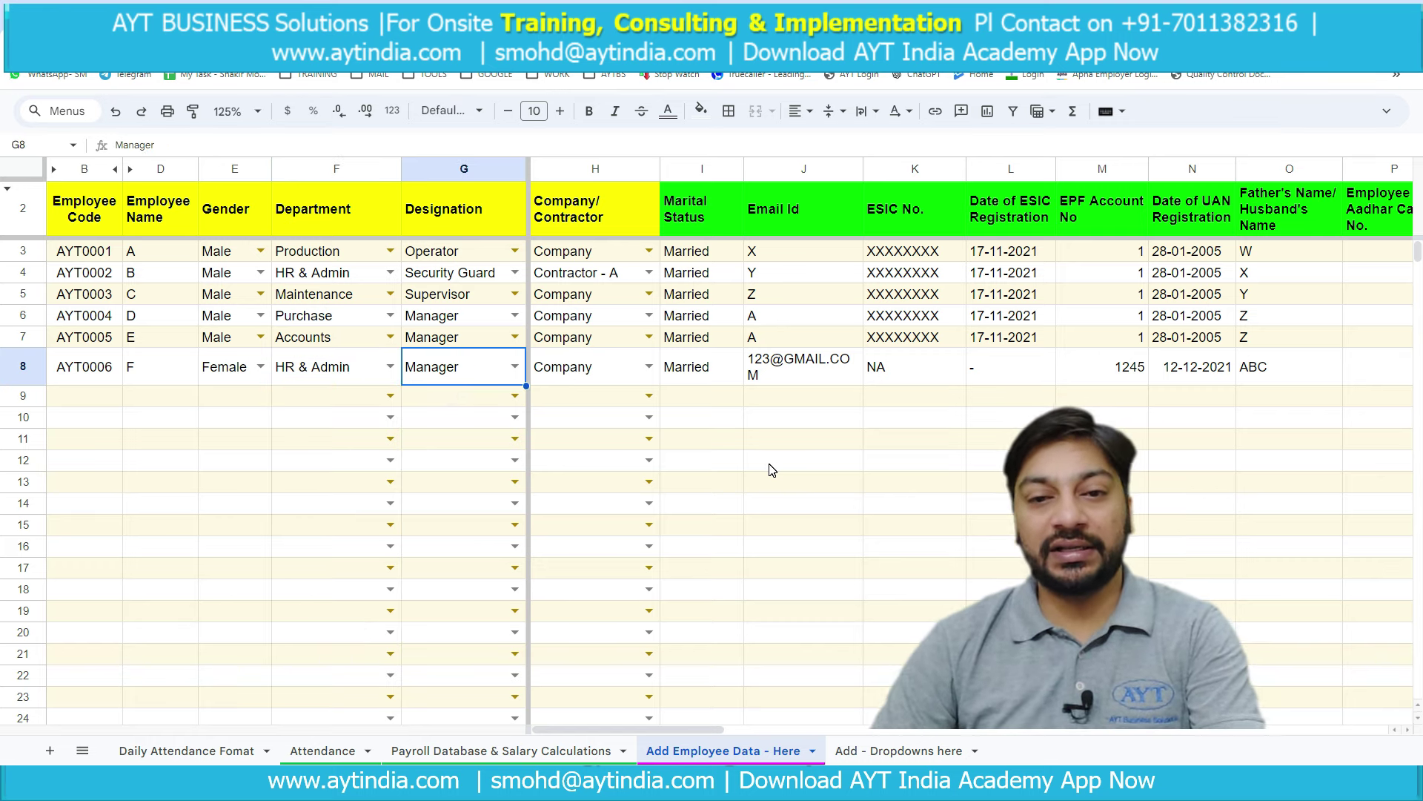
pyautogui.click(515, 373)
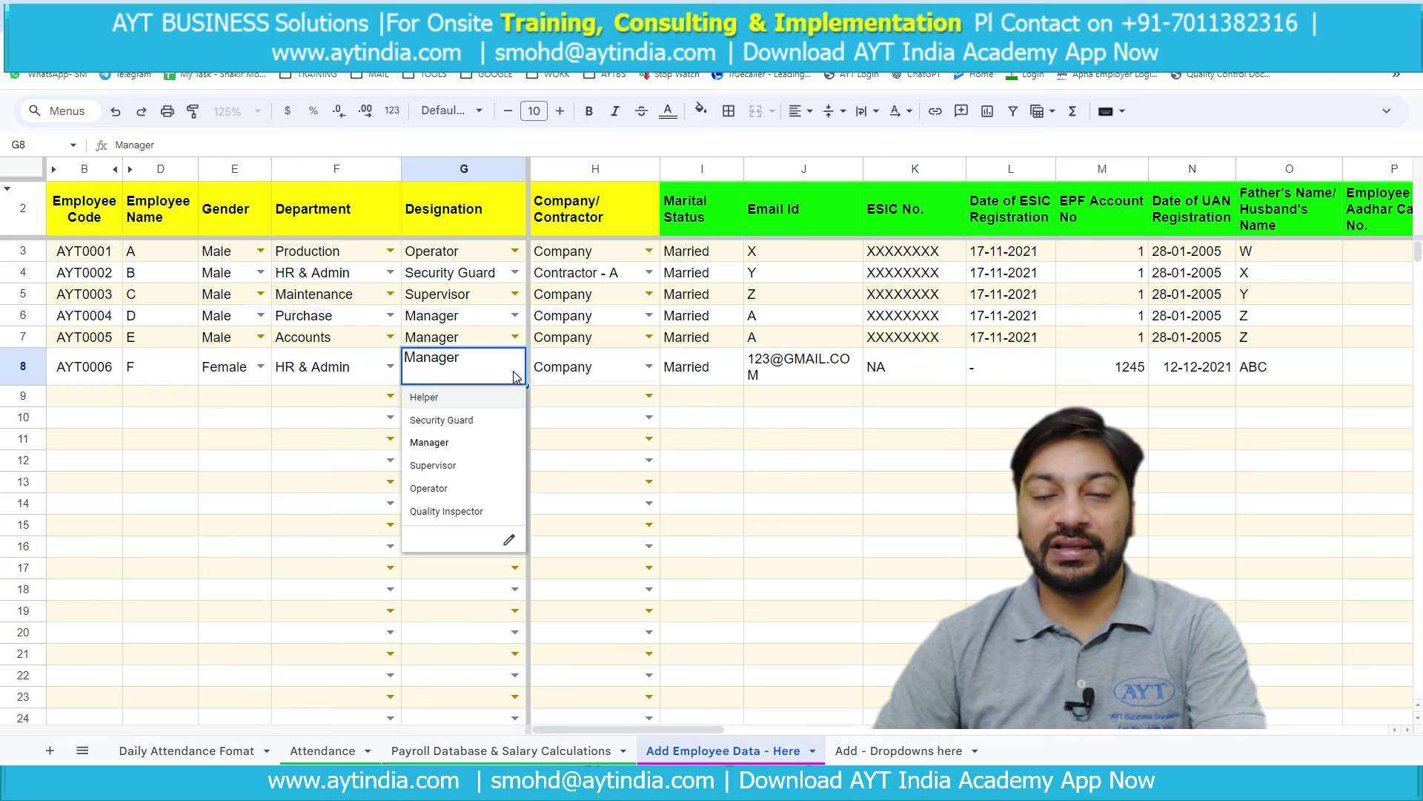
pyautogui.click(625, 365)
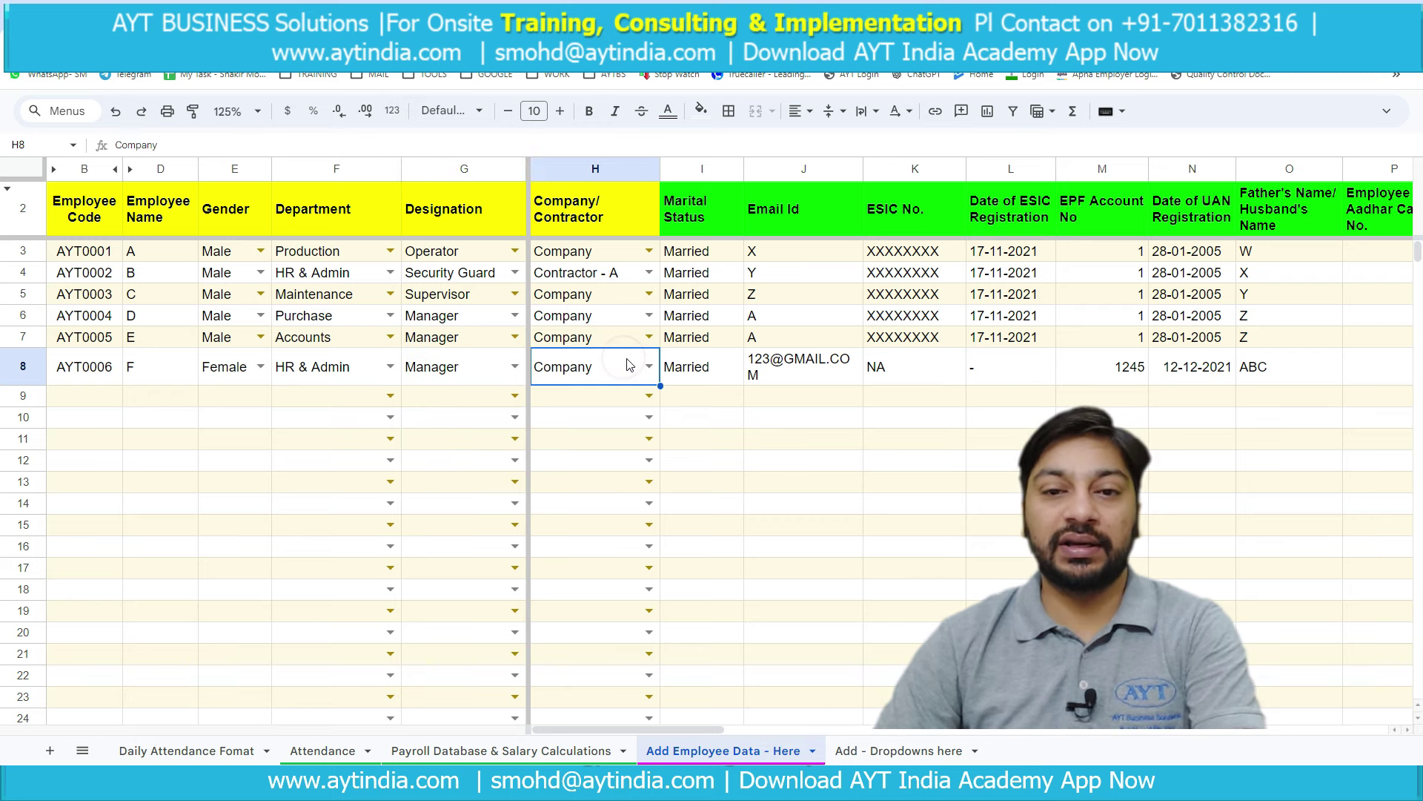
pyautogui.click(649, 366)
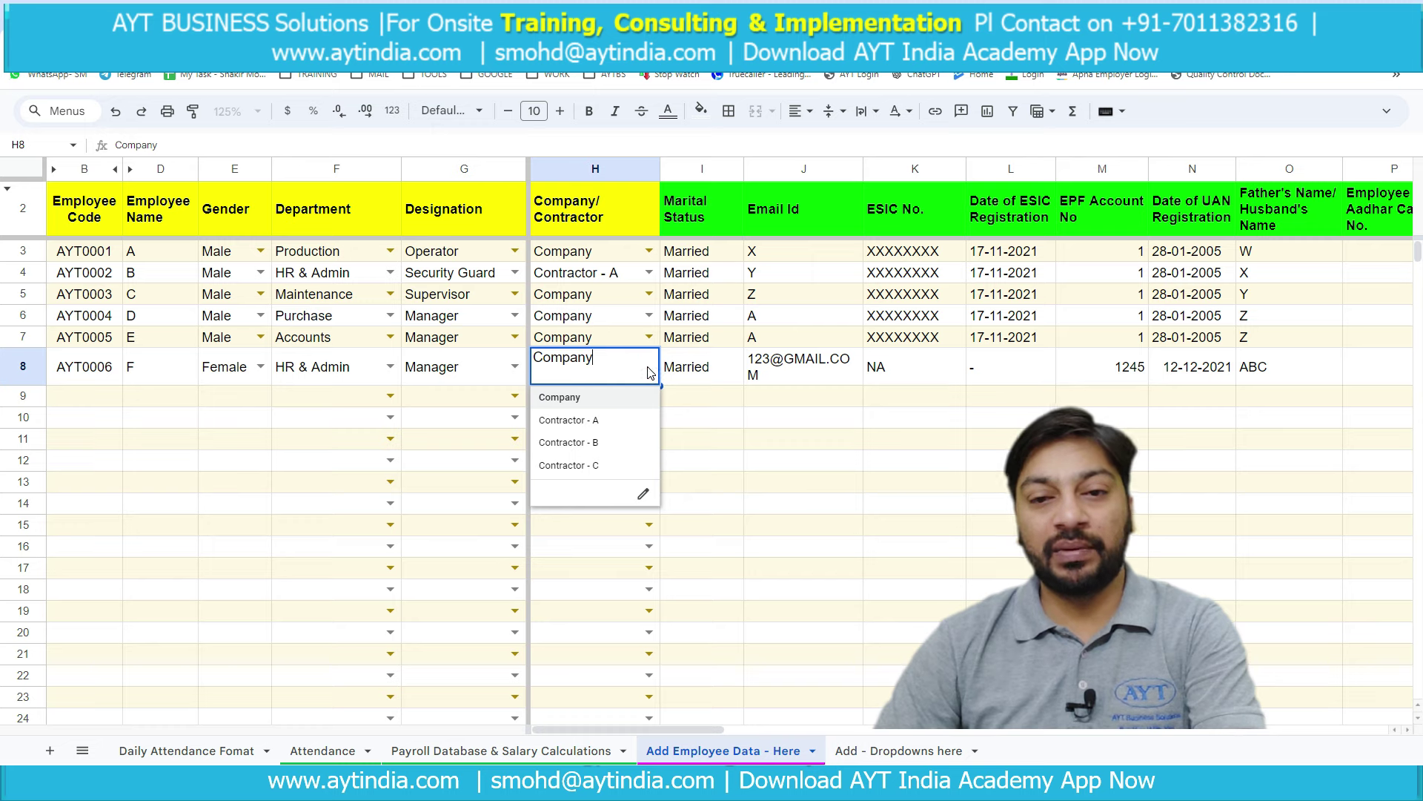
pyautogui.click(717, 404)
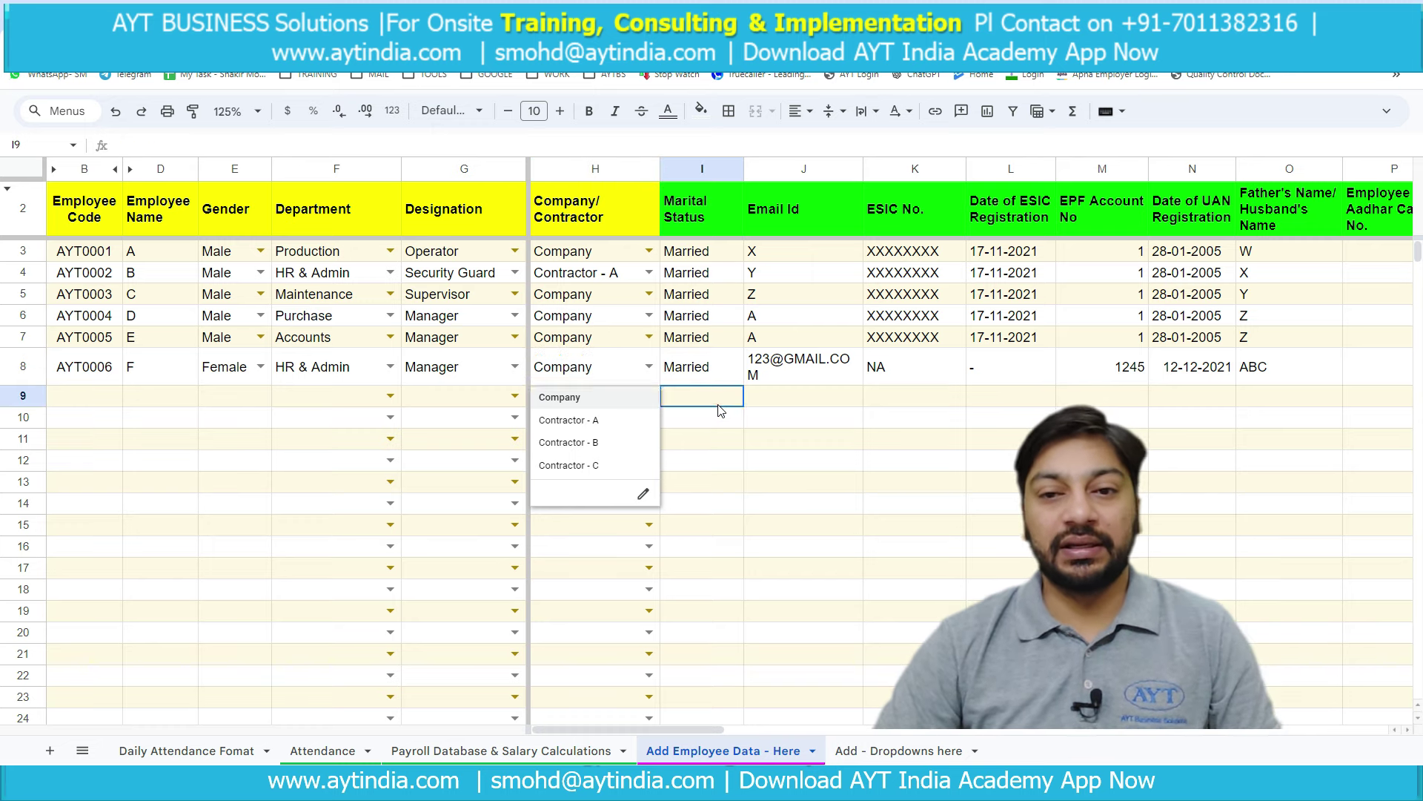
# - Review employee AYT0006's fields from Marital Status through the ESIC, EPF, UAN and identity card columns to Employee Contact No
pyautogui.click(717, 370)
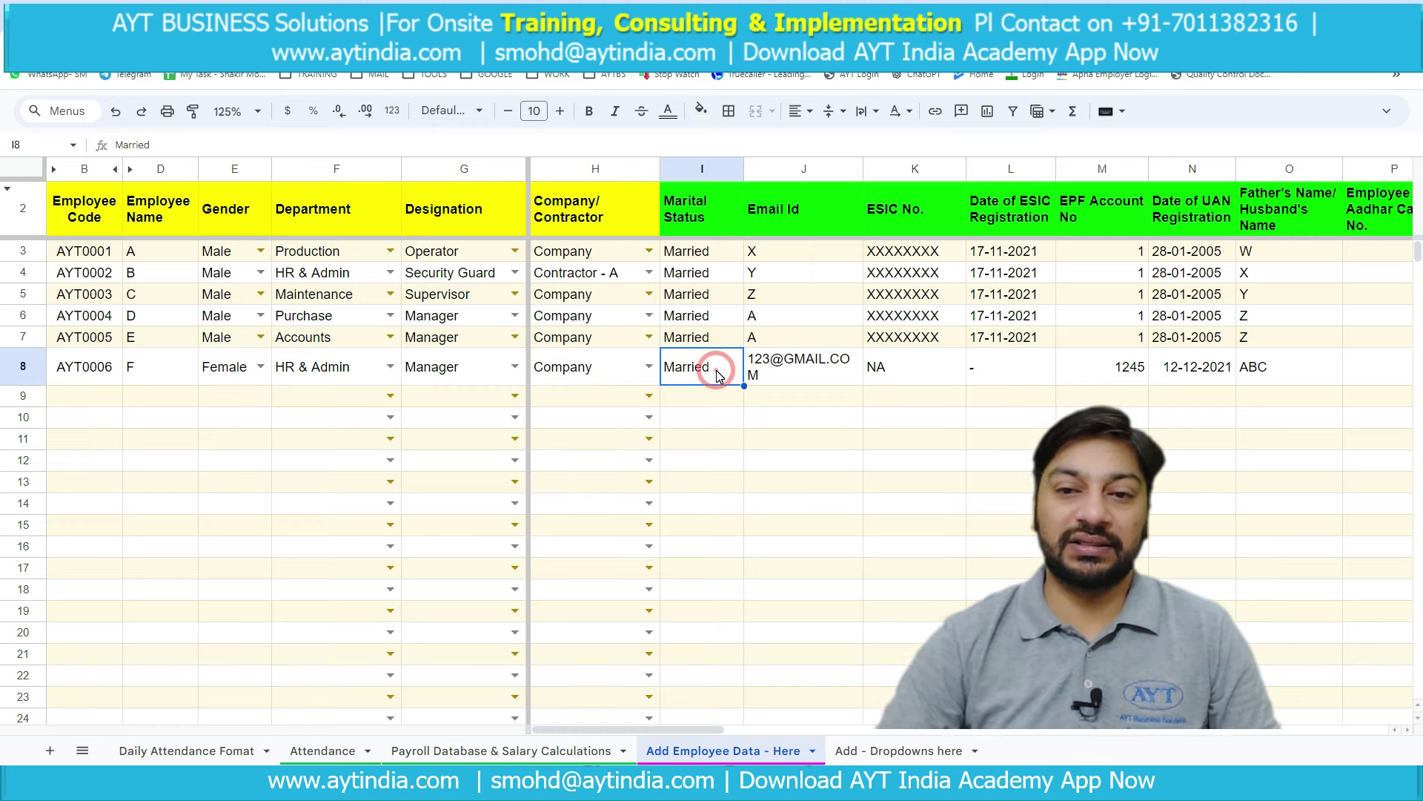
pyautogui.press('Right')
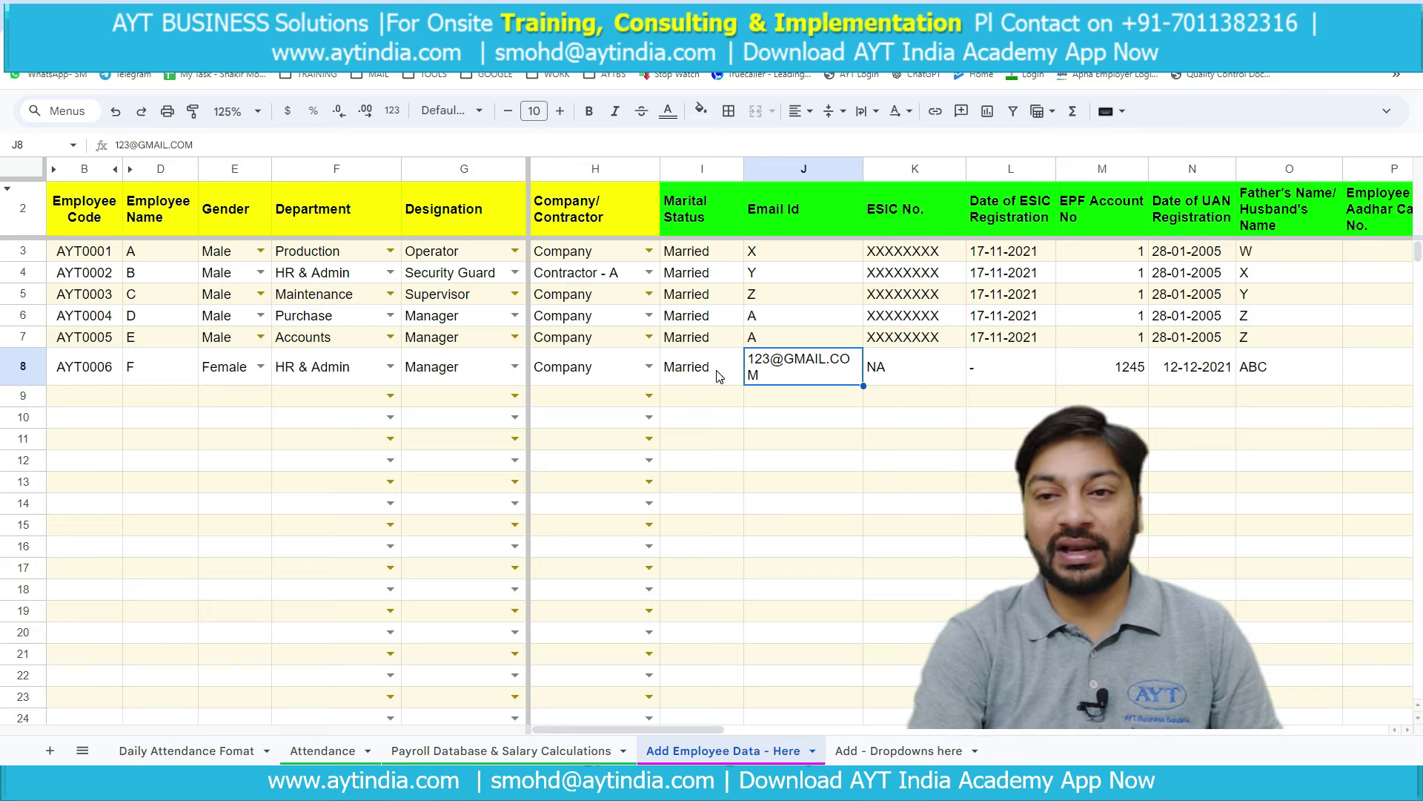
pyautogui.press('Right')
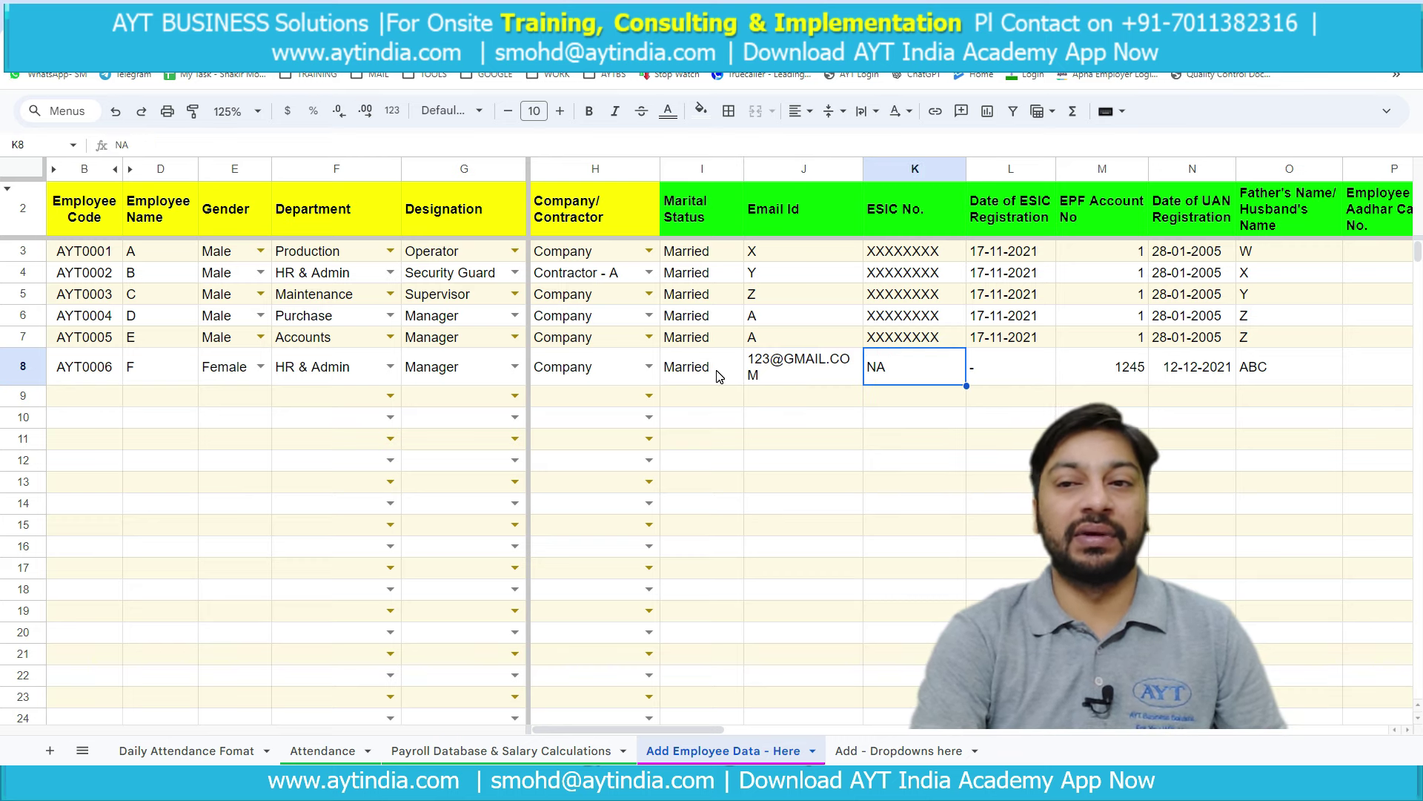
pyautogui.press('Right')
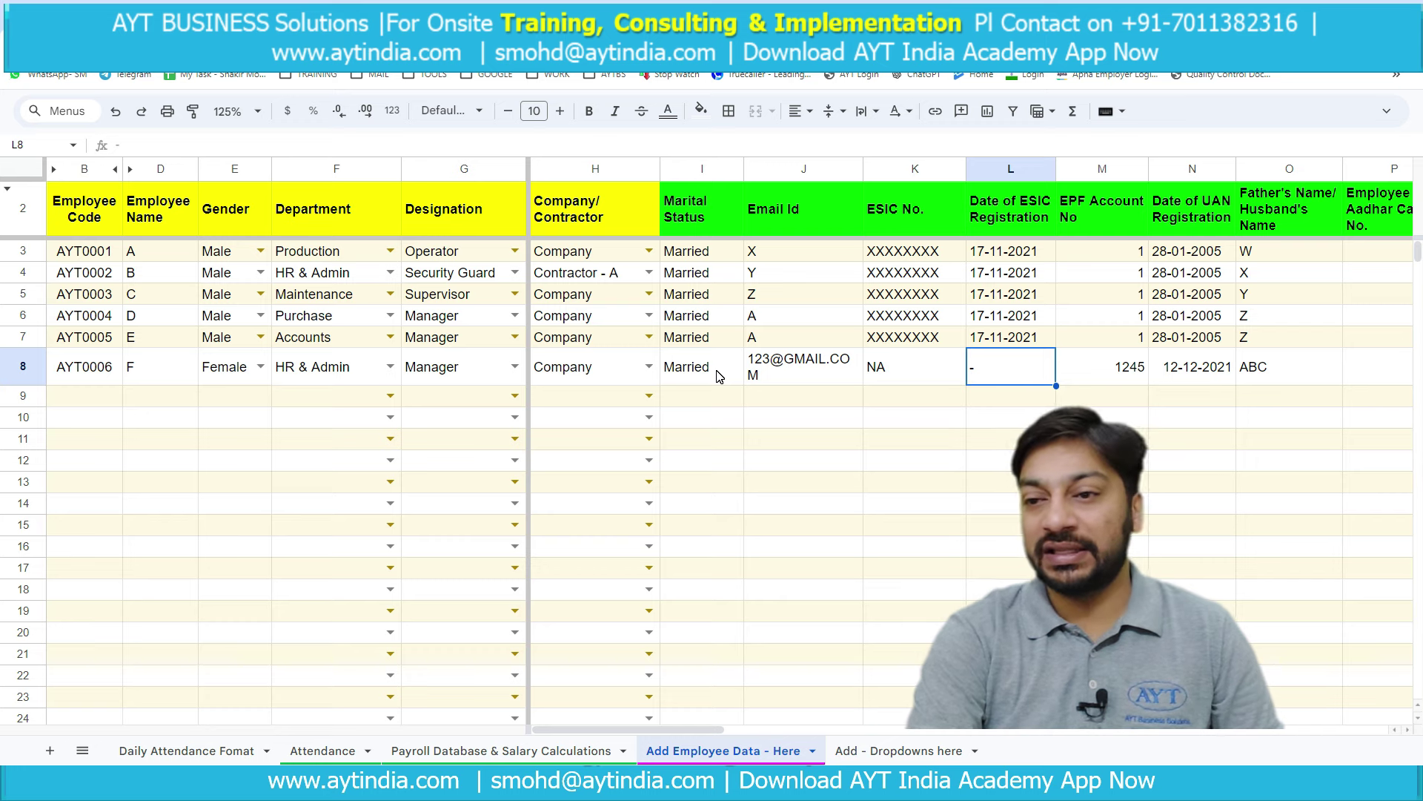
pyautogui.press('Right')
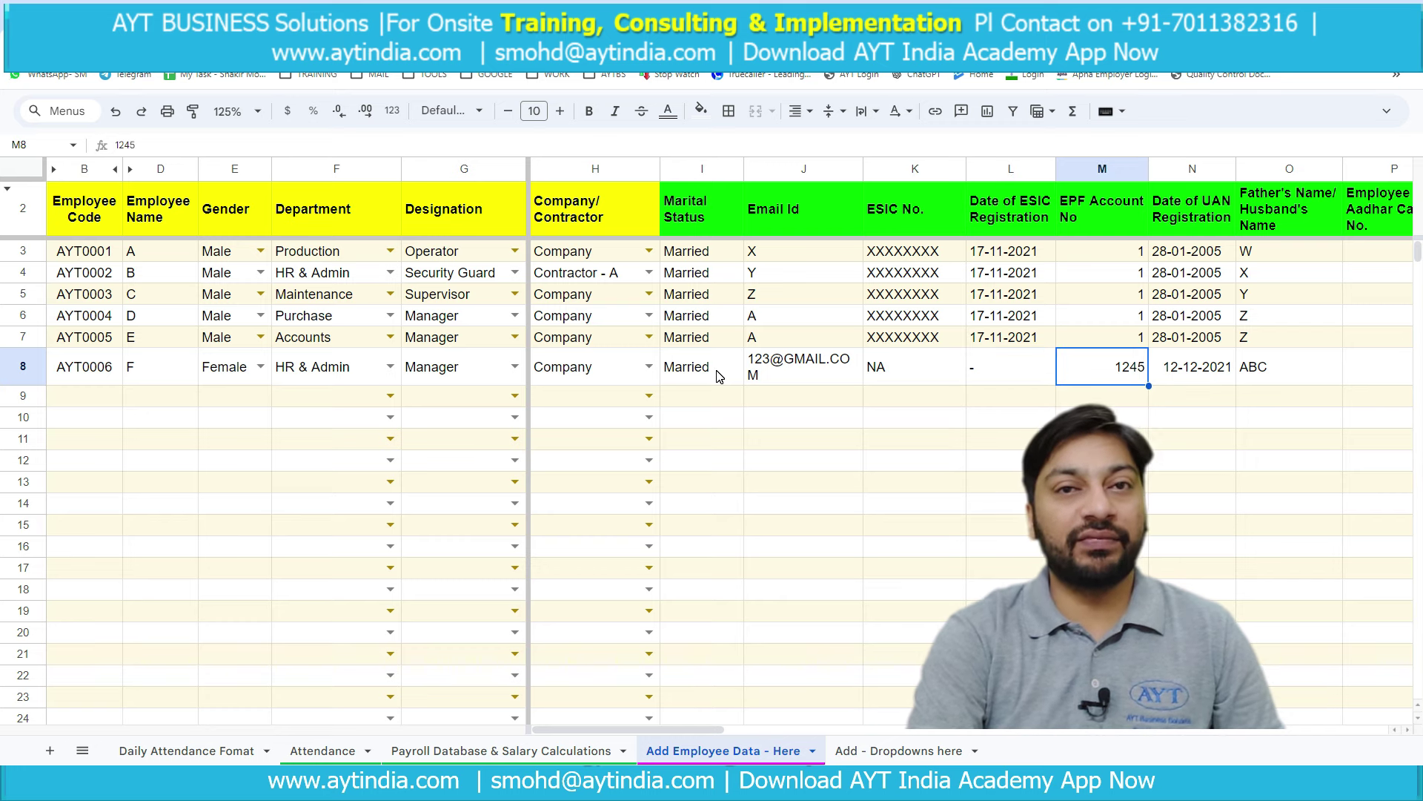
pyautogui.press('Right')
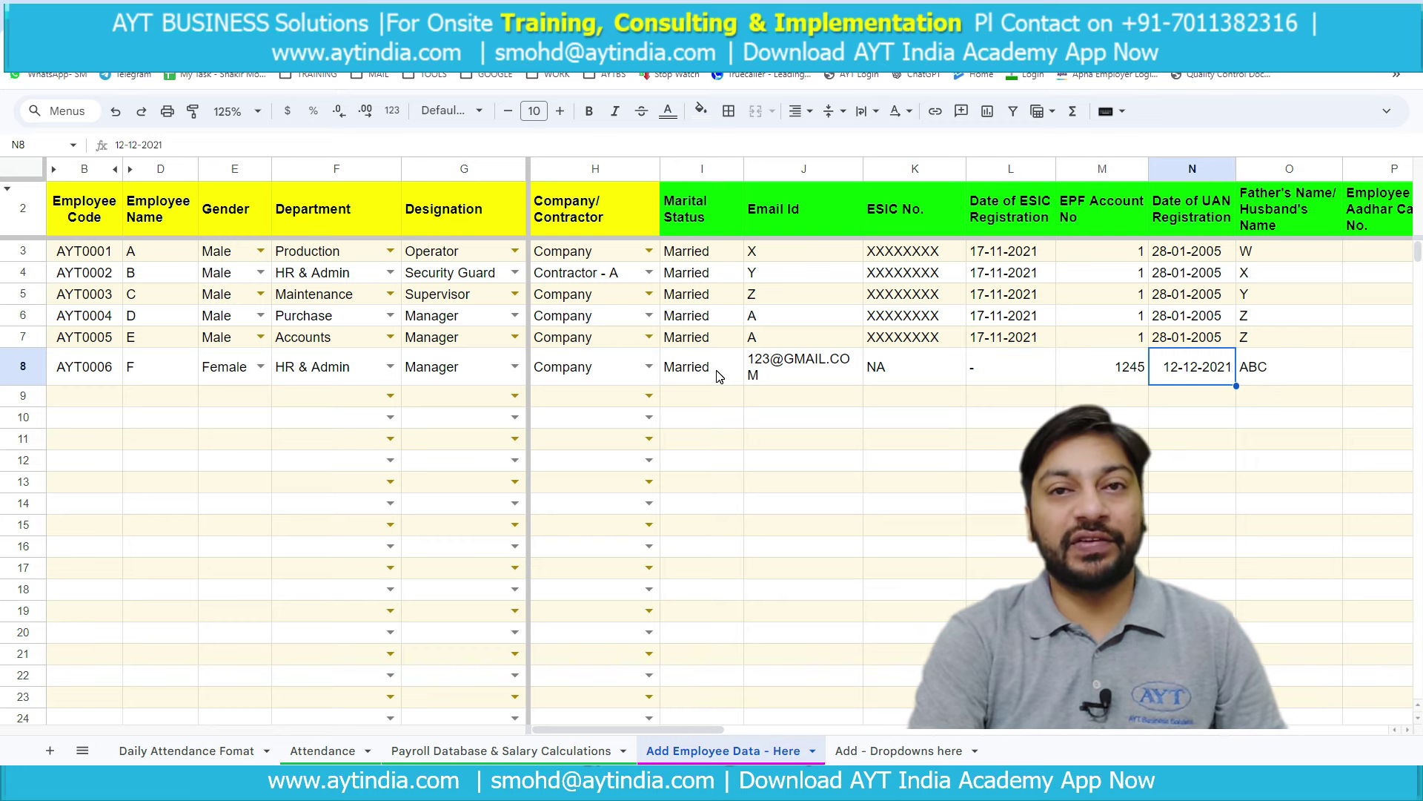
pyautogui.press('Right')
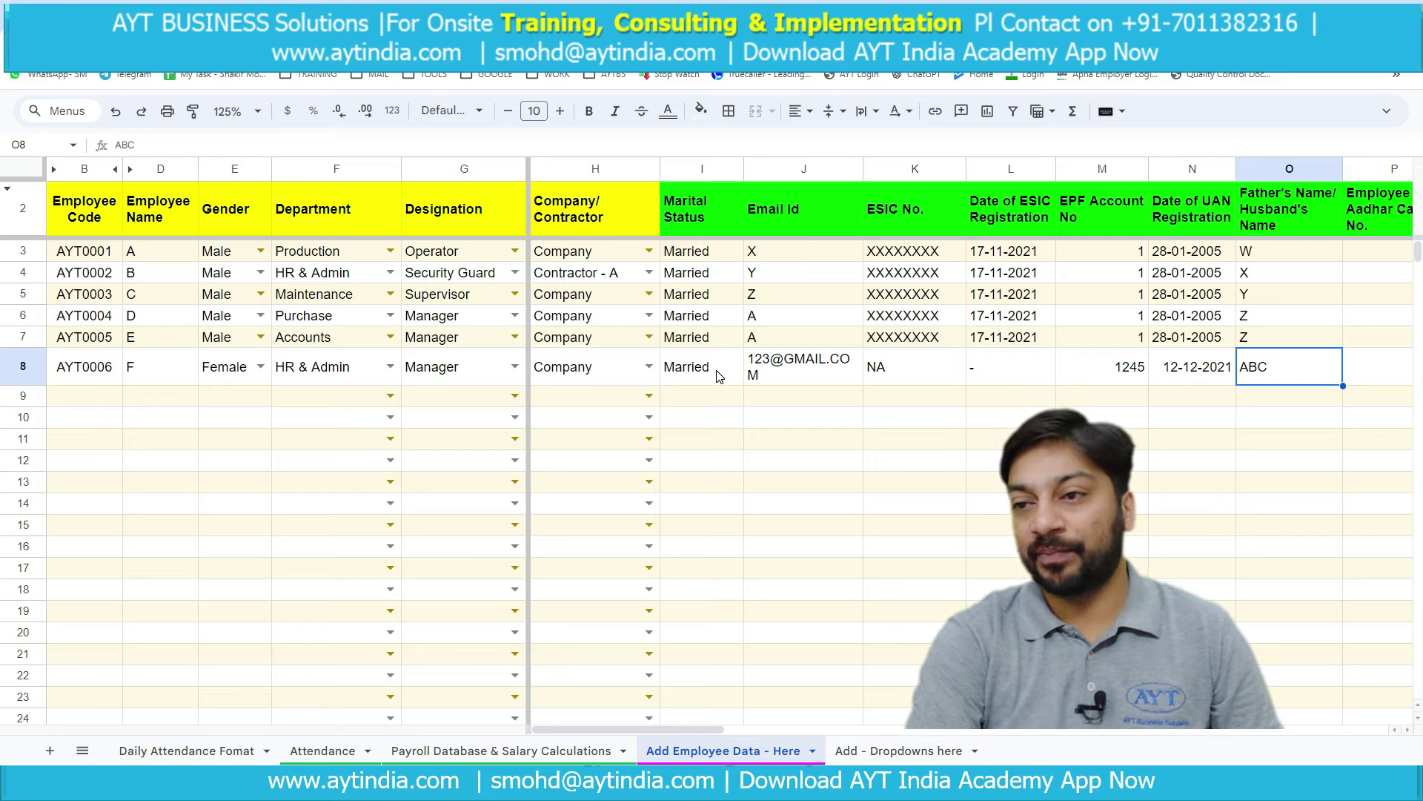
pyautogui.press('Right')
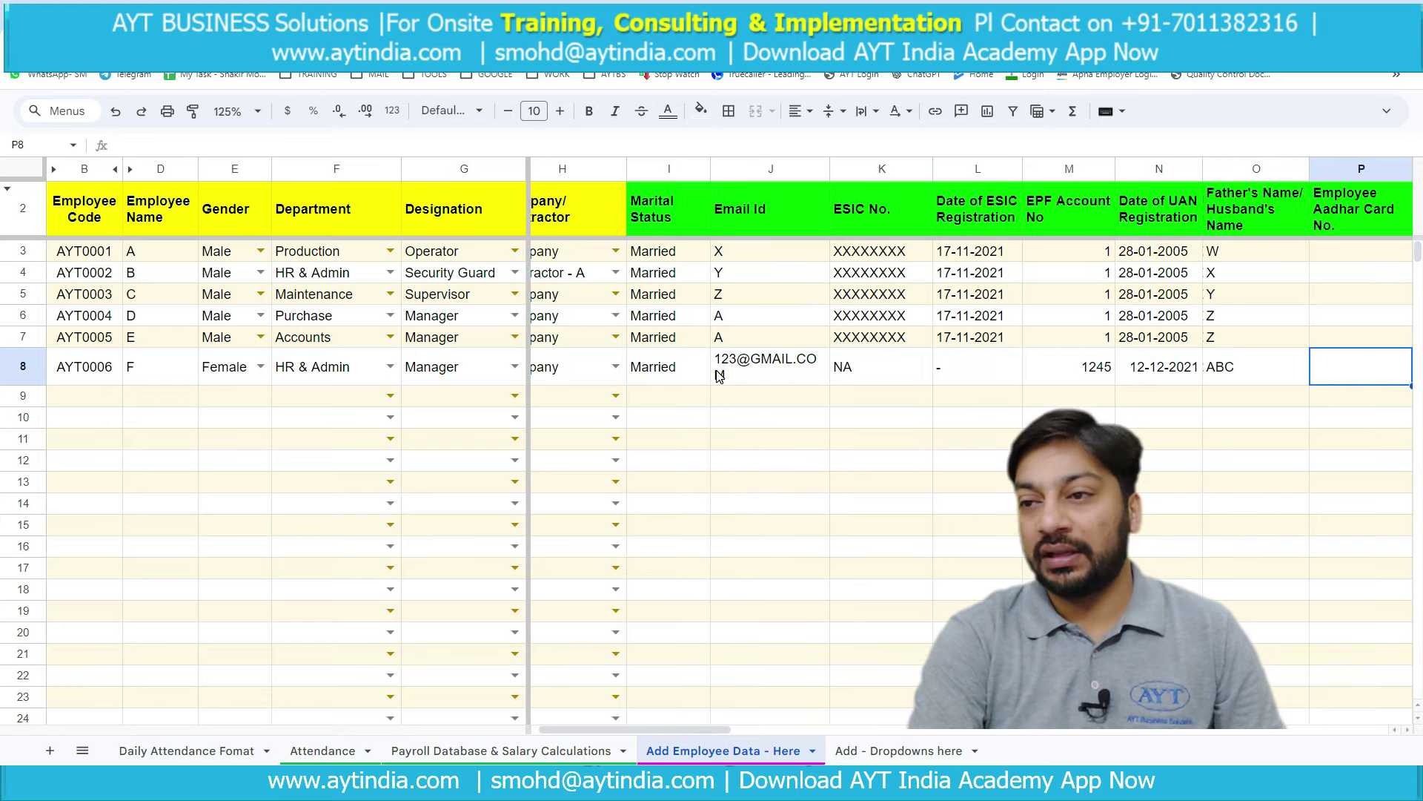
pyautogui.press('Right')
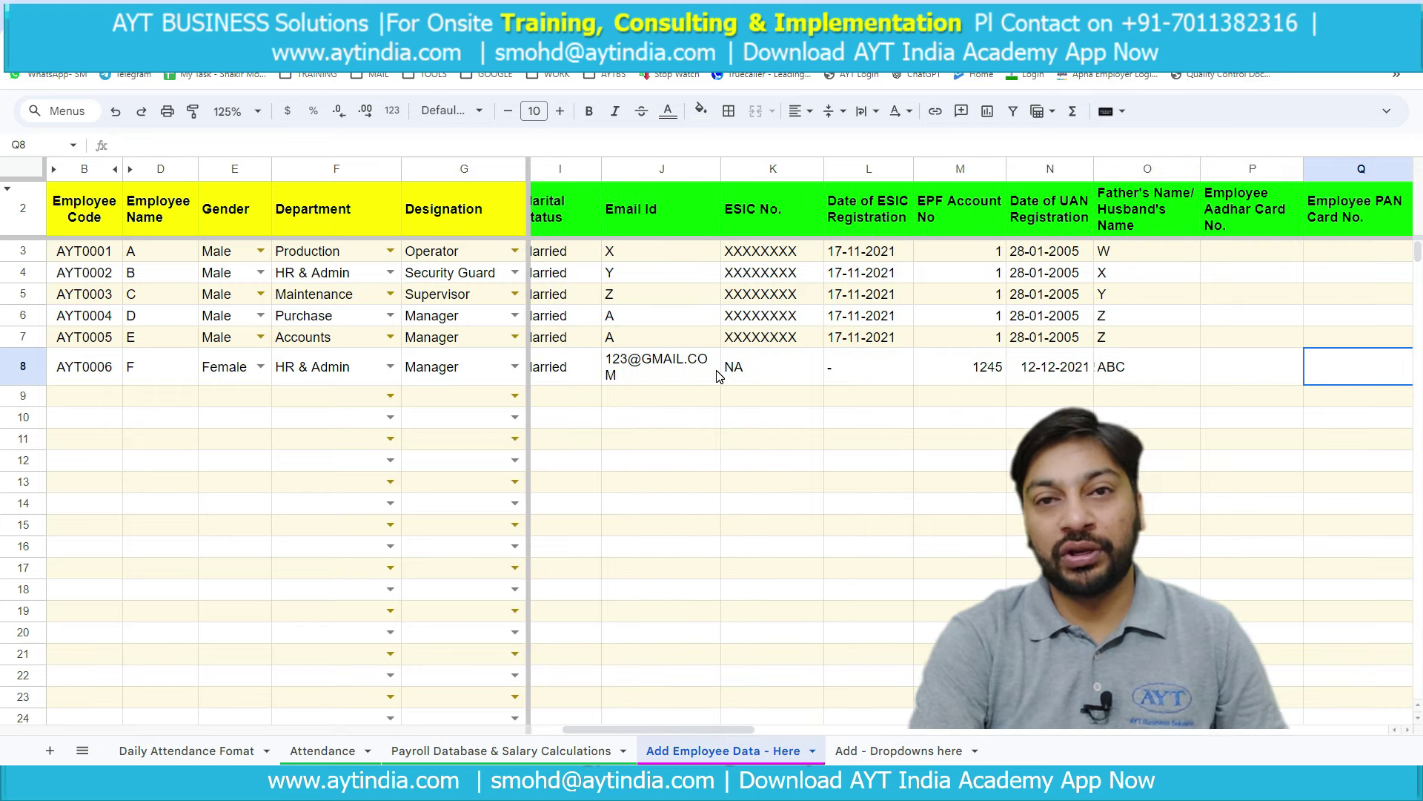
pyautogui.press('Left')
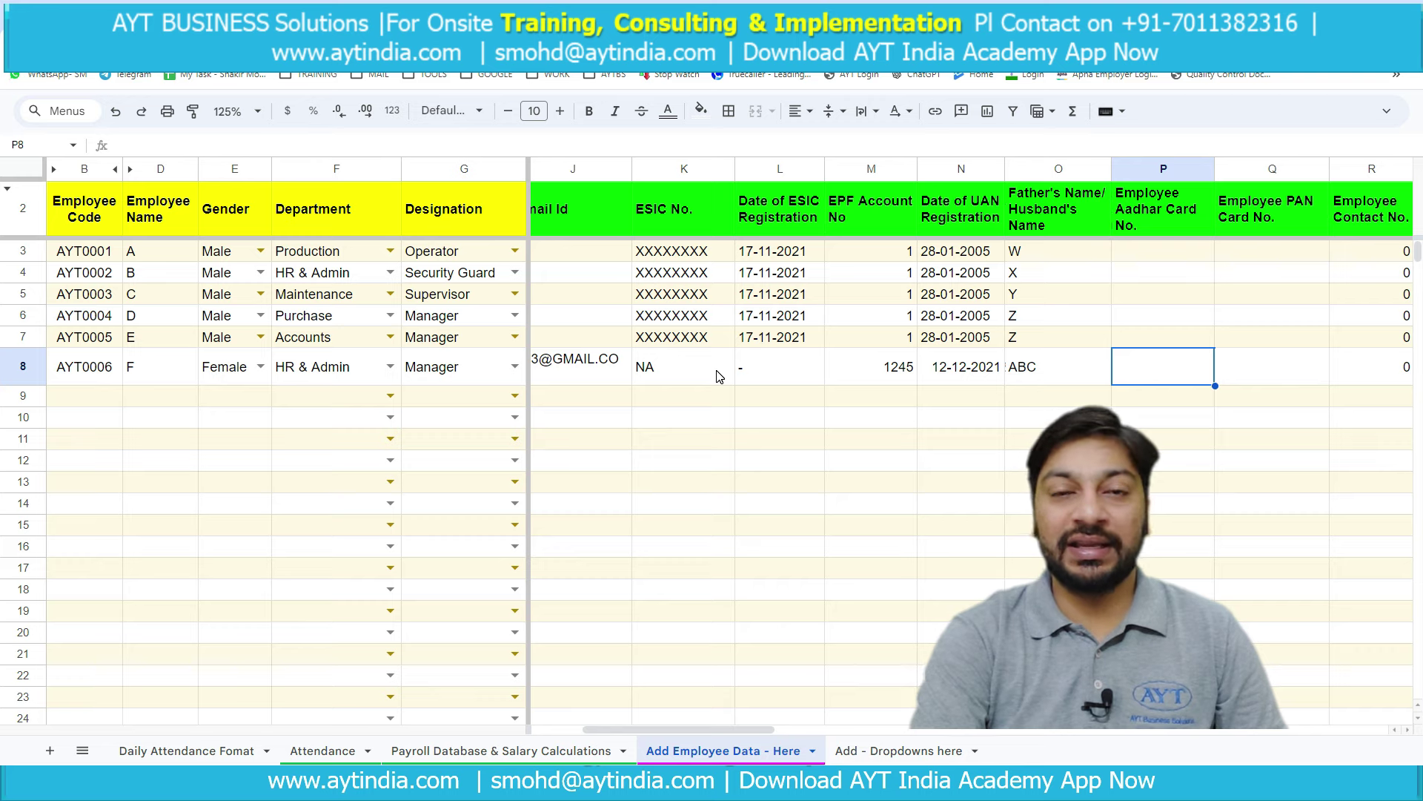
pyautogui.press('Right')
pyautogui.press('Right')
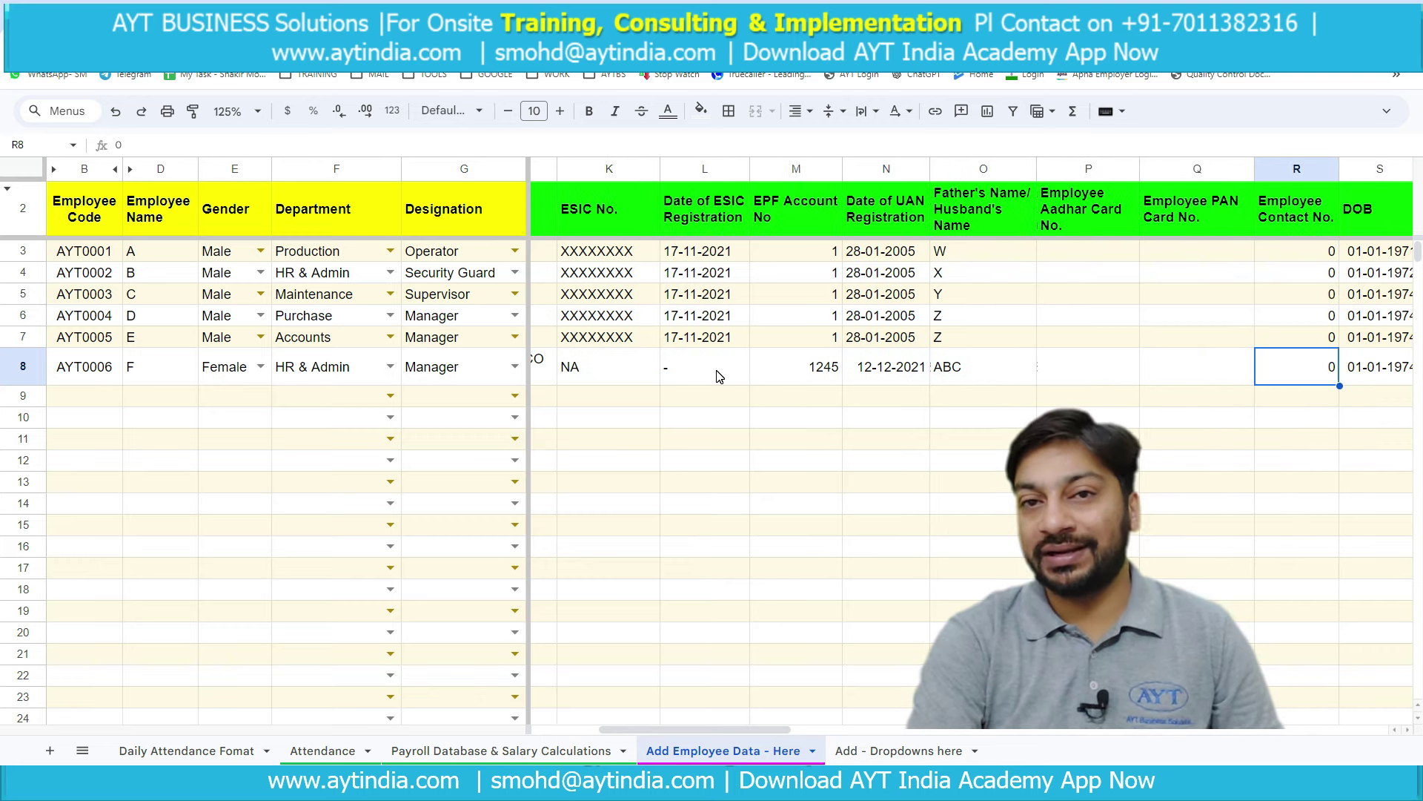
# - Review employee AYT0006's date of birth, relative's mobile, nominee, and permanent and current address fields
pyautogui.press('Right')
pyautogui.press('Right')
pyautogui.press('Right')
pyautogui.press('Right')
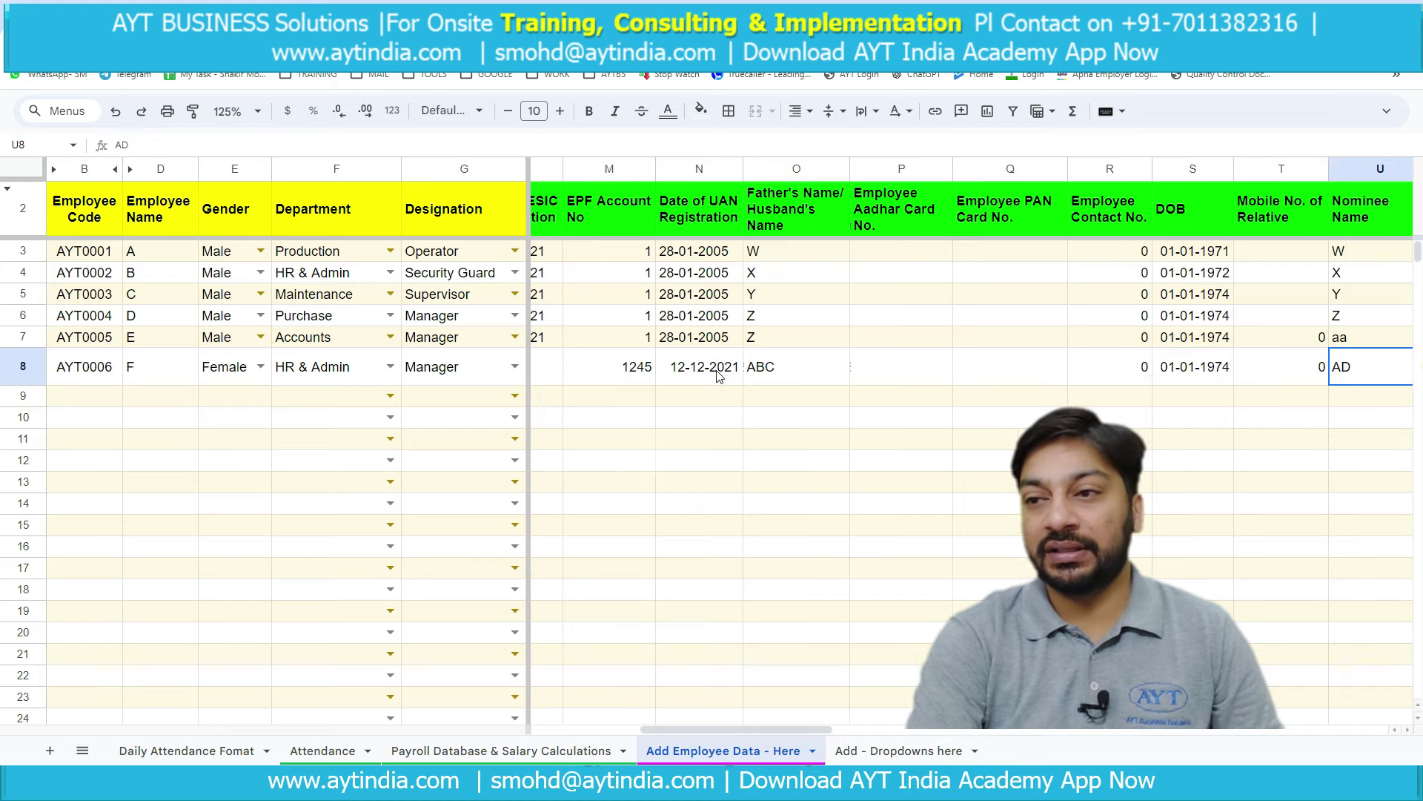
pyautogui.press('Left')
pyautogui.press('Left')
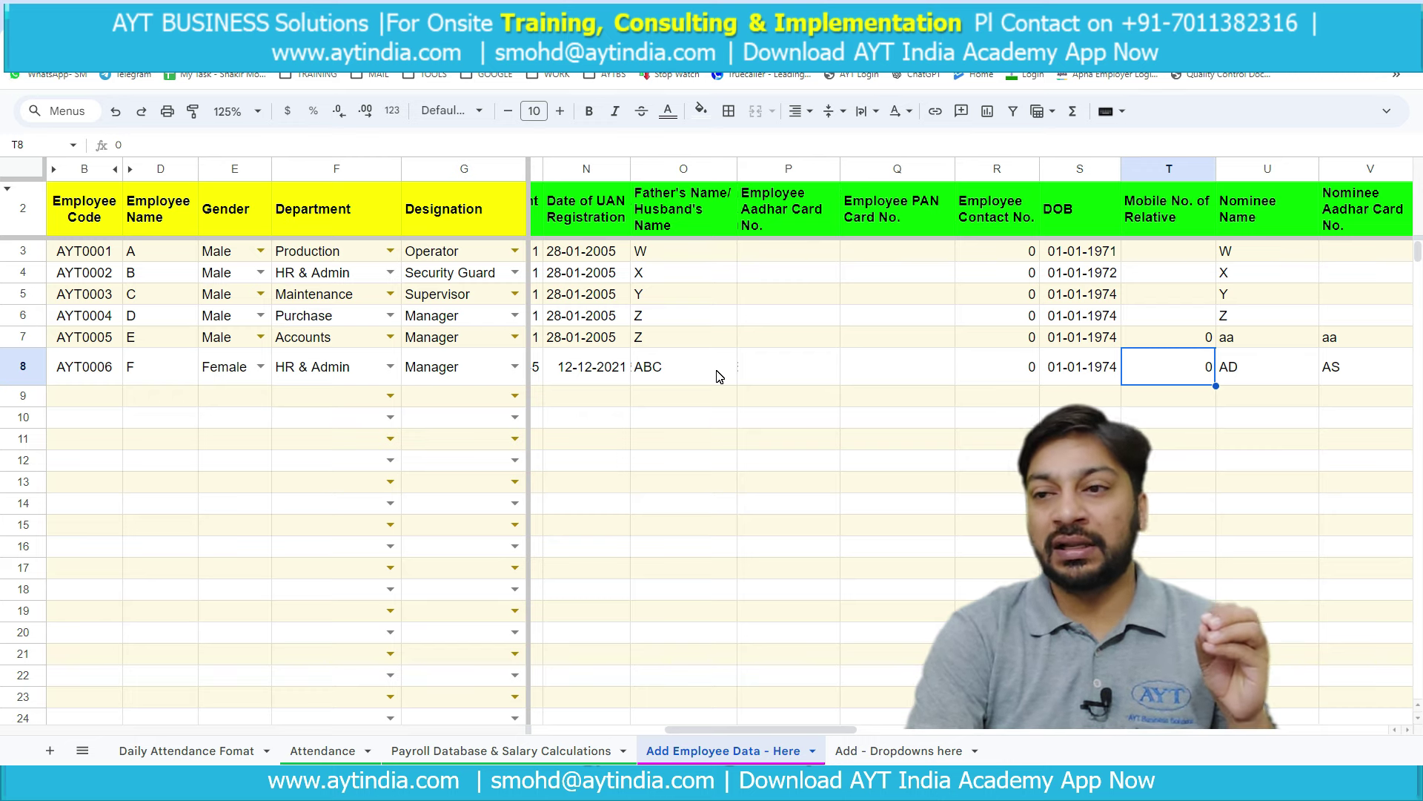
pyautogui.press('Right')
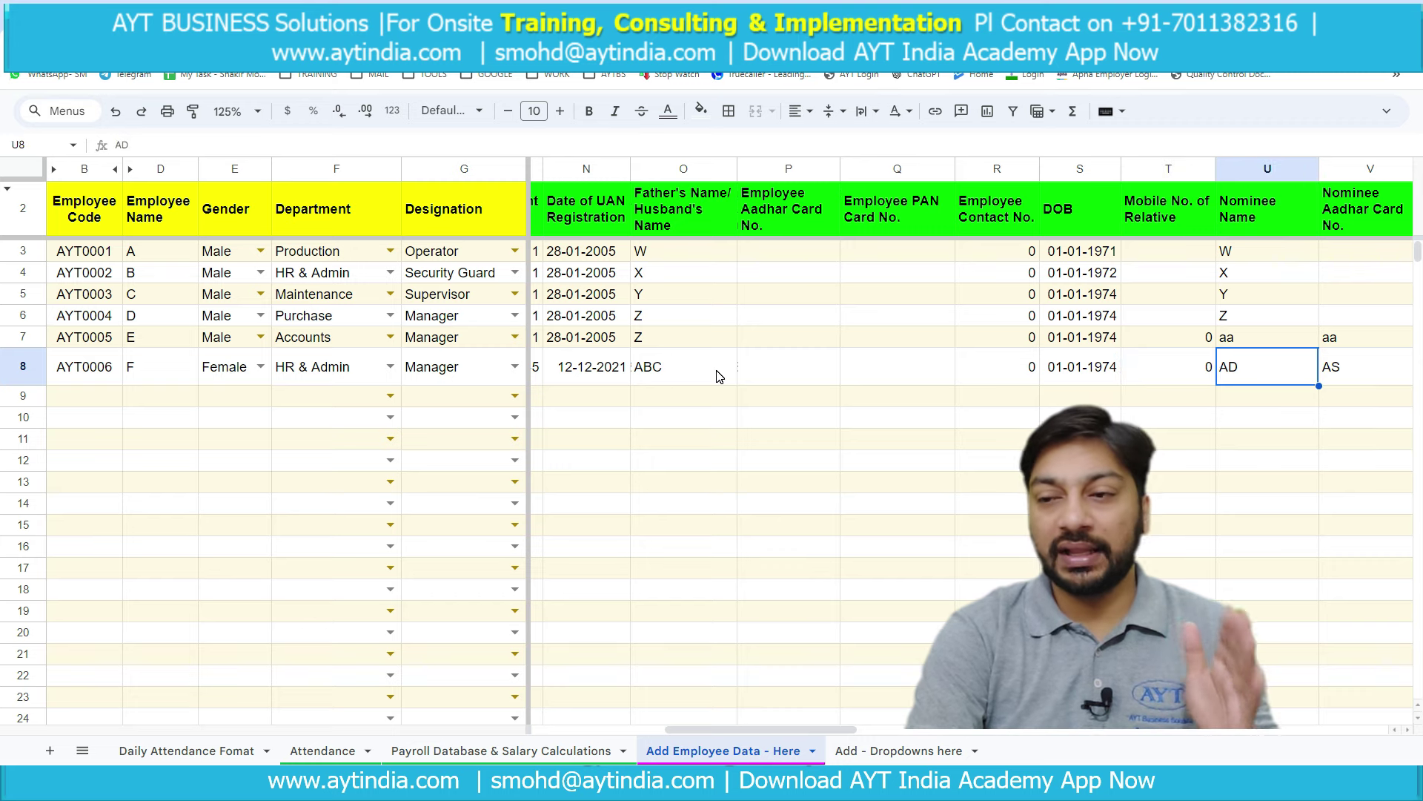
pyautogui.press('Right')
pyautogui.press('Right')
pyautogui.press('Left')
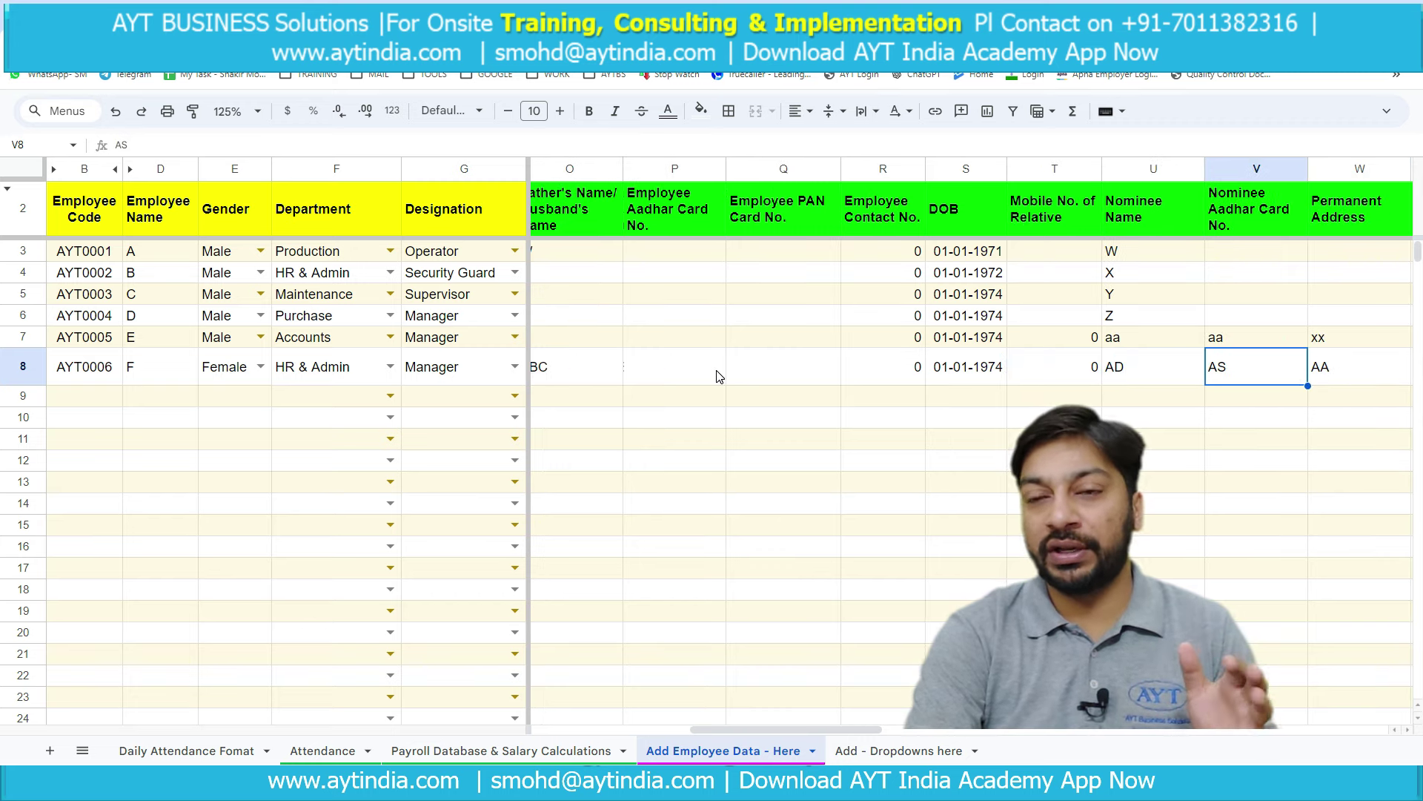
pyautogui.press('Right')
pyautogui.press('Right')
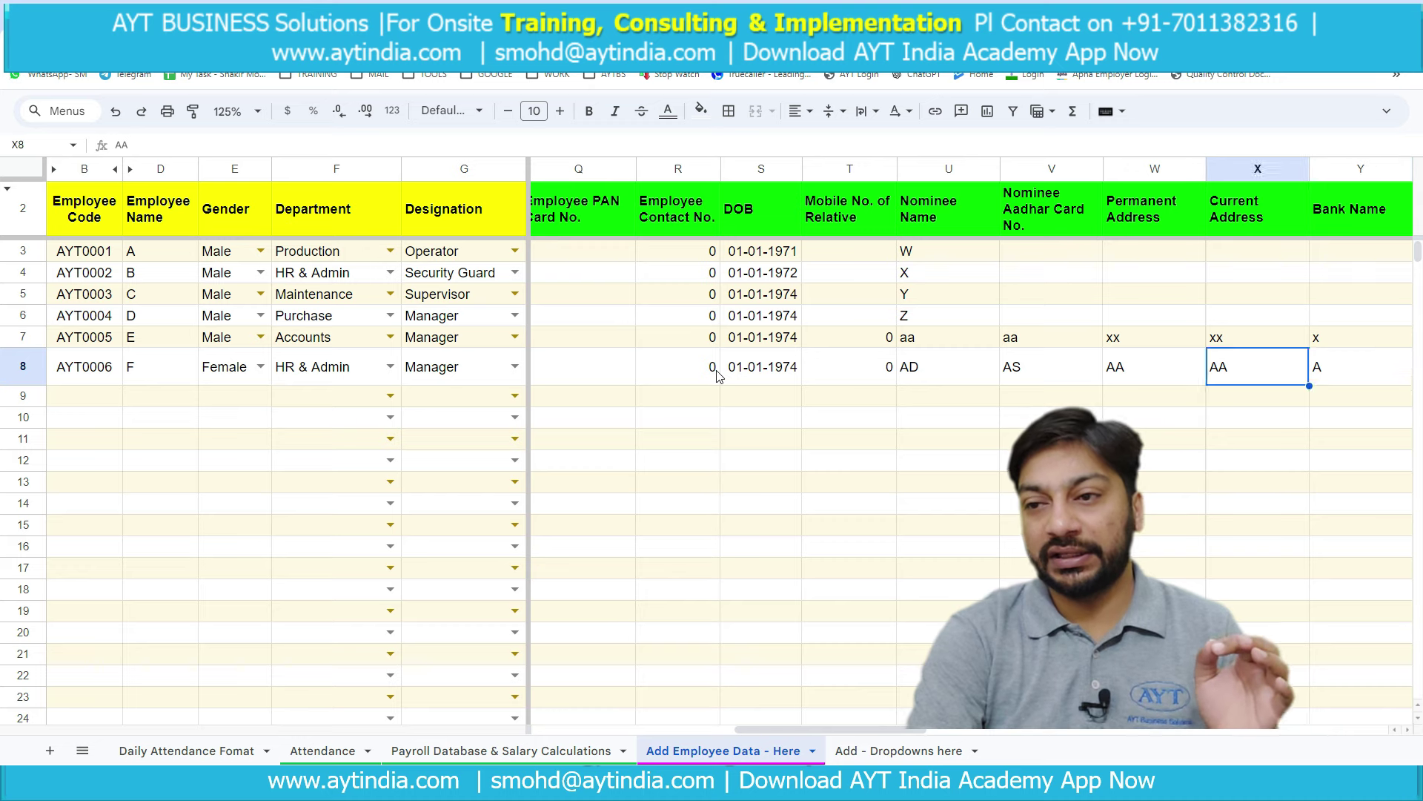
pyautogui.press('Left')
pyautogui.press('Right')
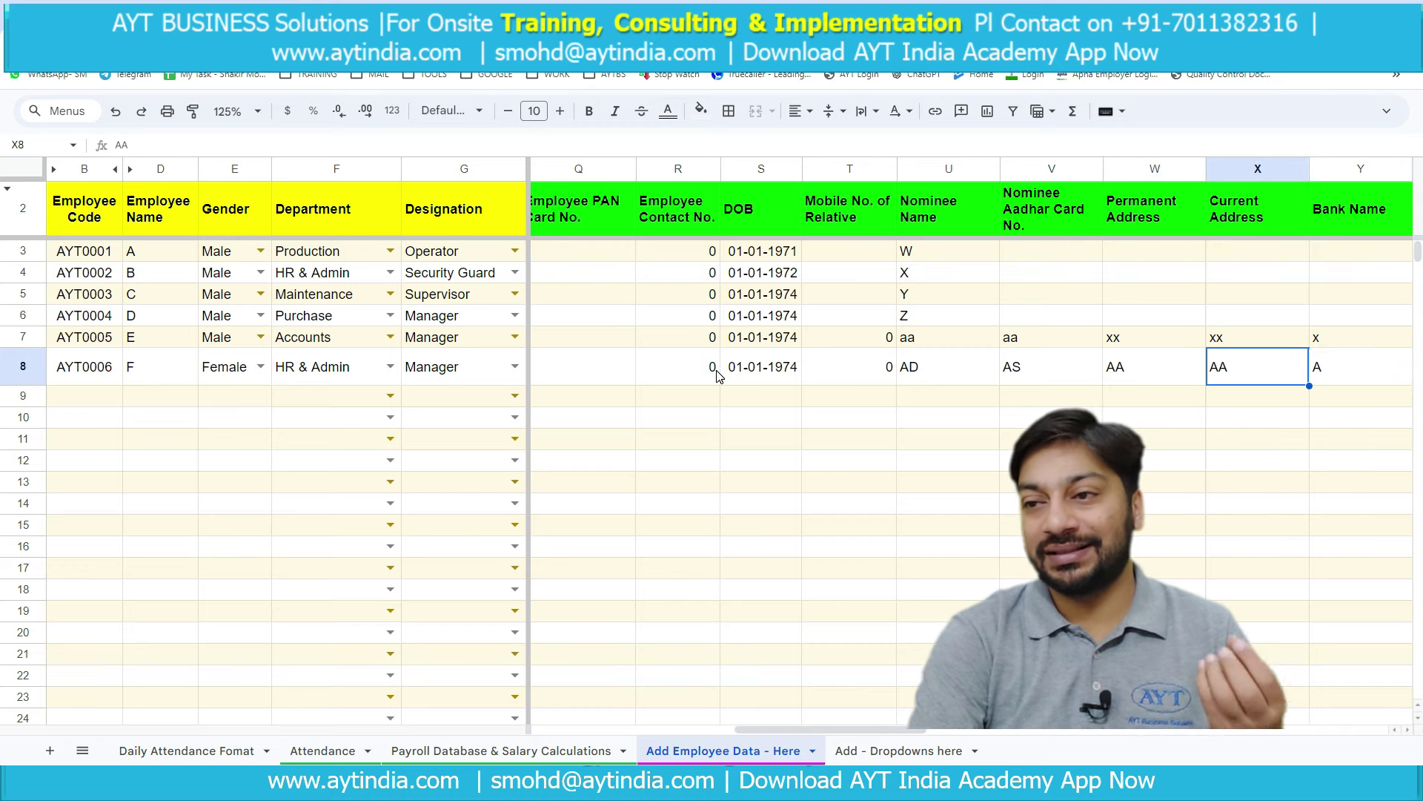
# - Review the bank name, account number, IFSC code, joining date and leaving date fields for employee AYT0006
pyautogui.press('Right')
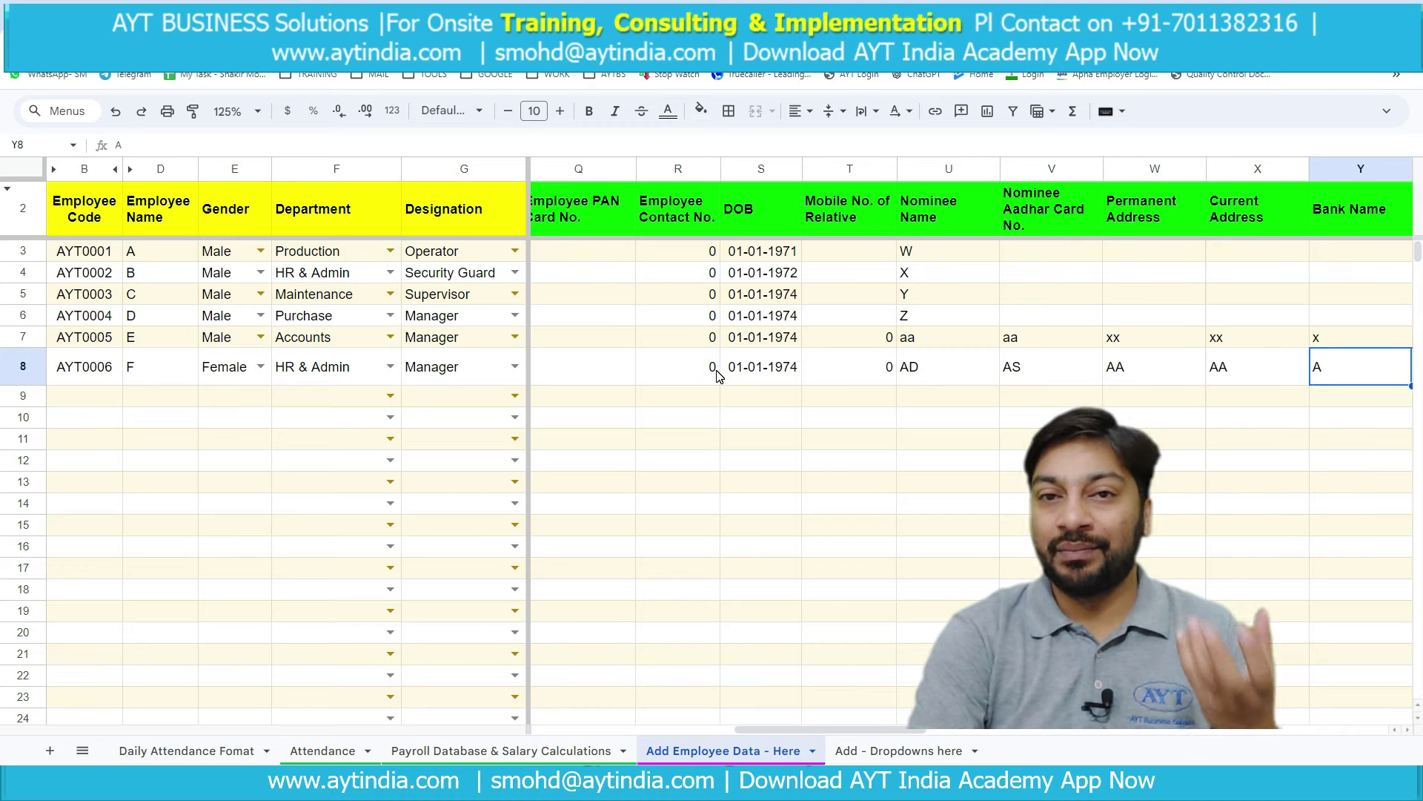
pyautogui.press('Right')
pyautogui.press('Right')
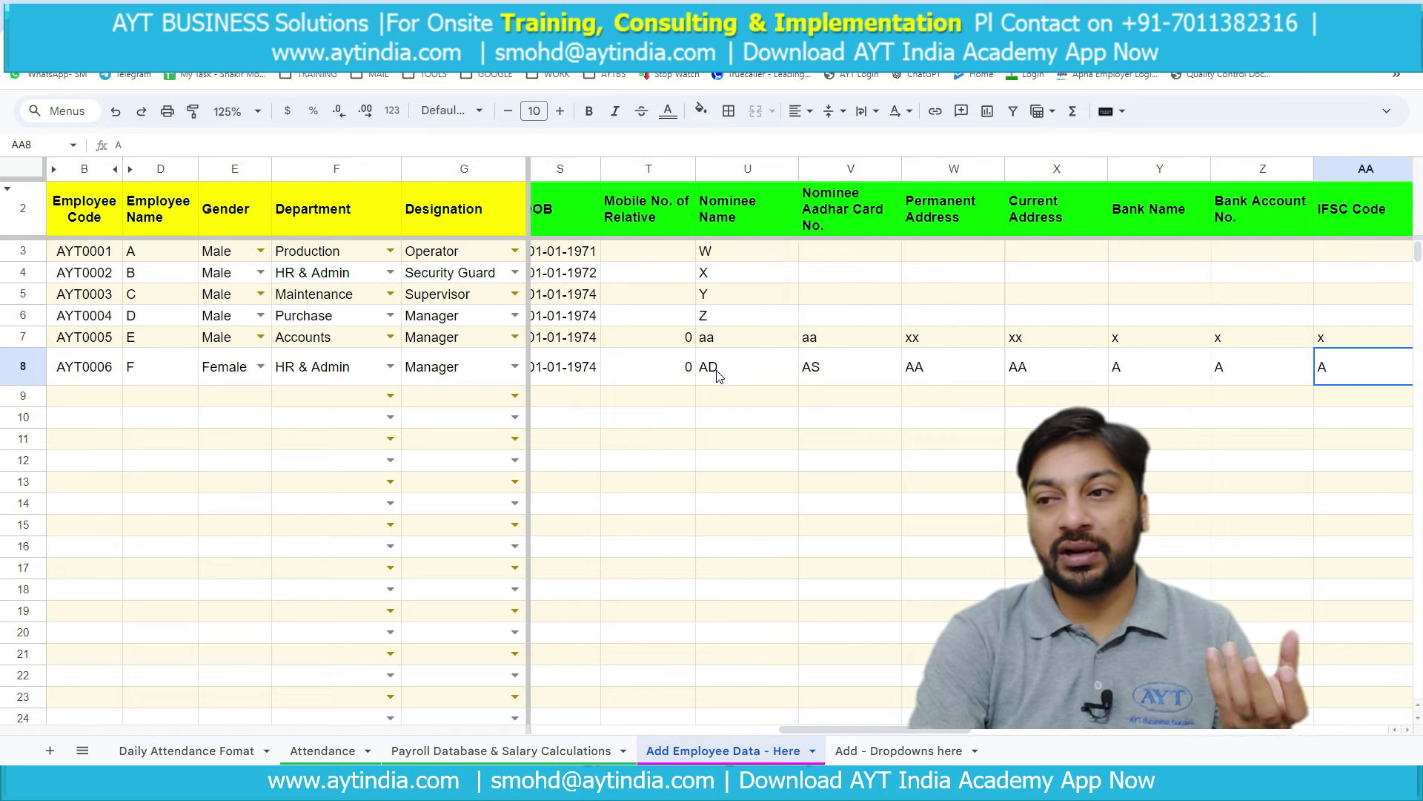
pyautogui.press('Right')
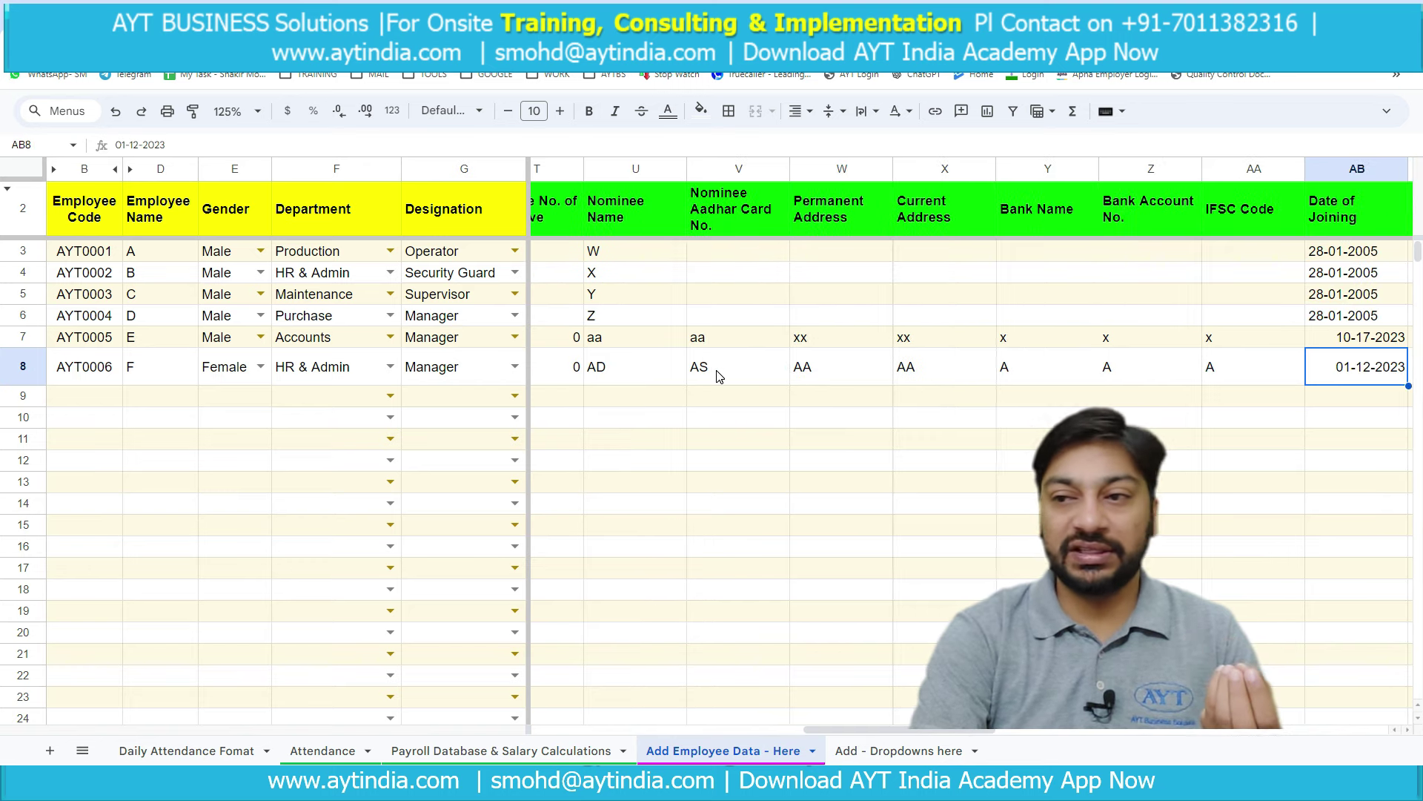
pyautogui.press('Right')
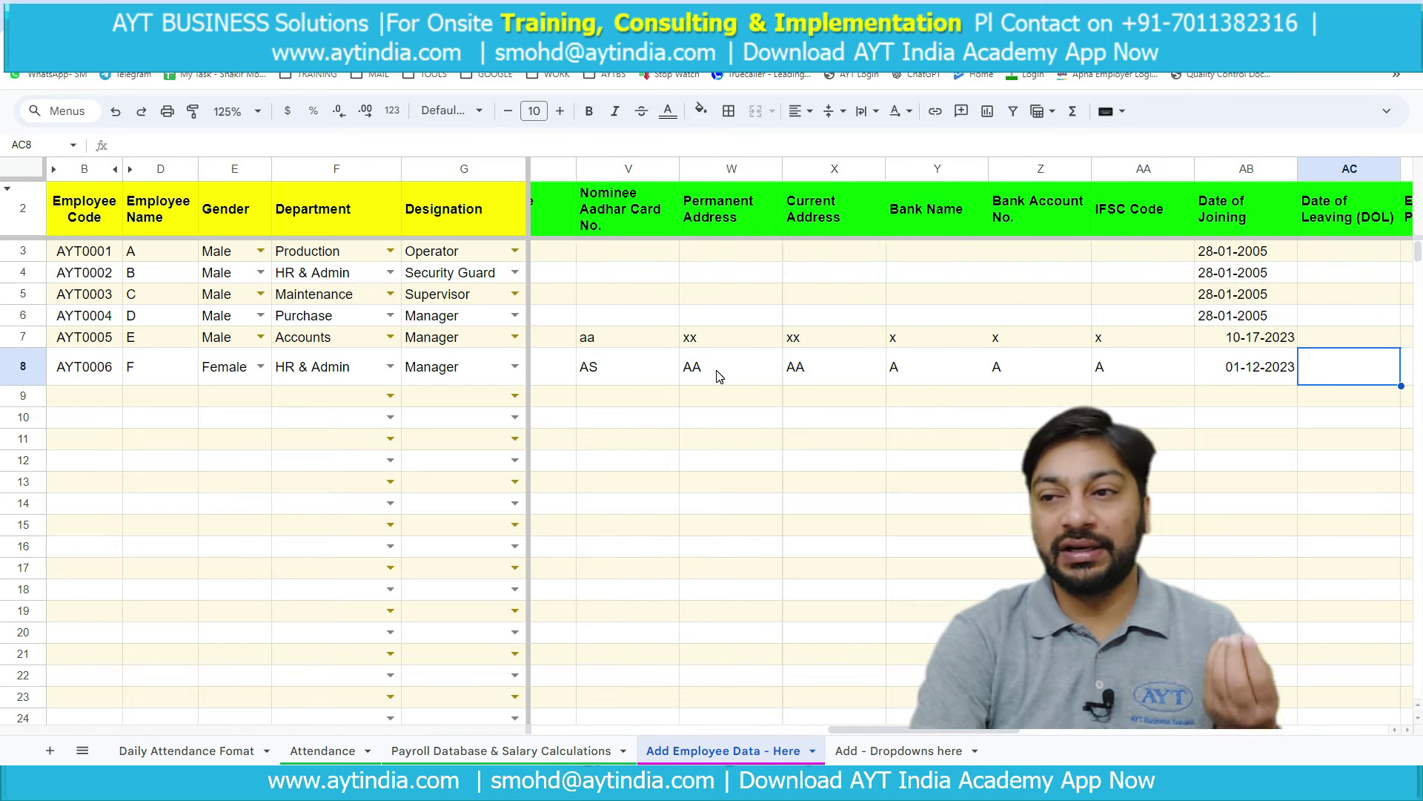
# - Review the employee photo and document scan PDF columns through to Employee Category for employee AYT0006
pyautogui.press('Right')
pyautogui.press('Right')
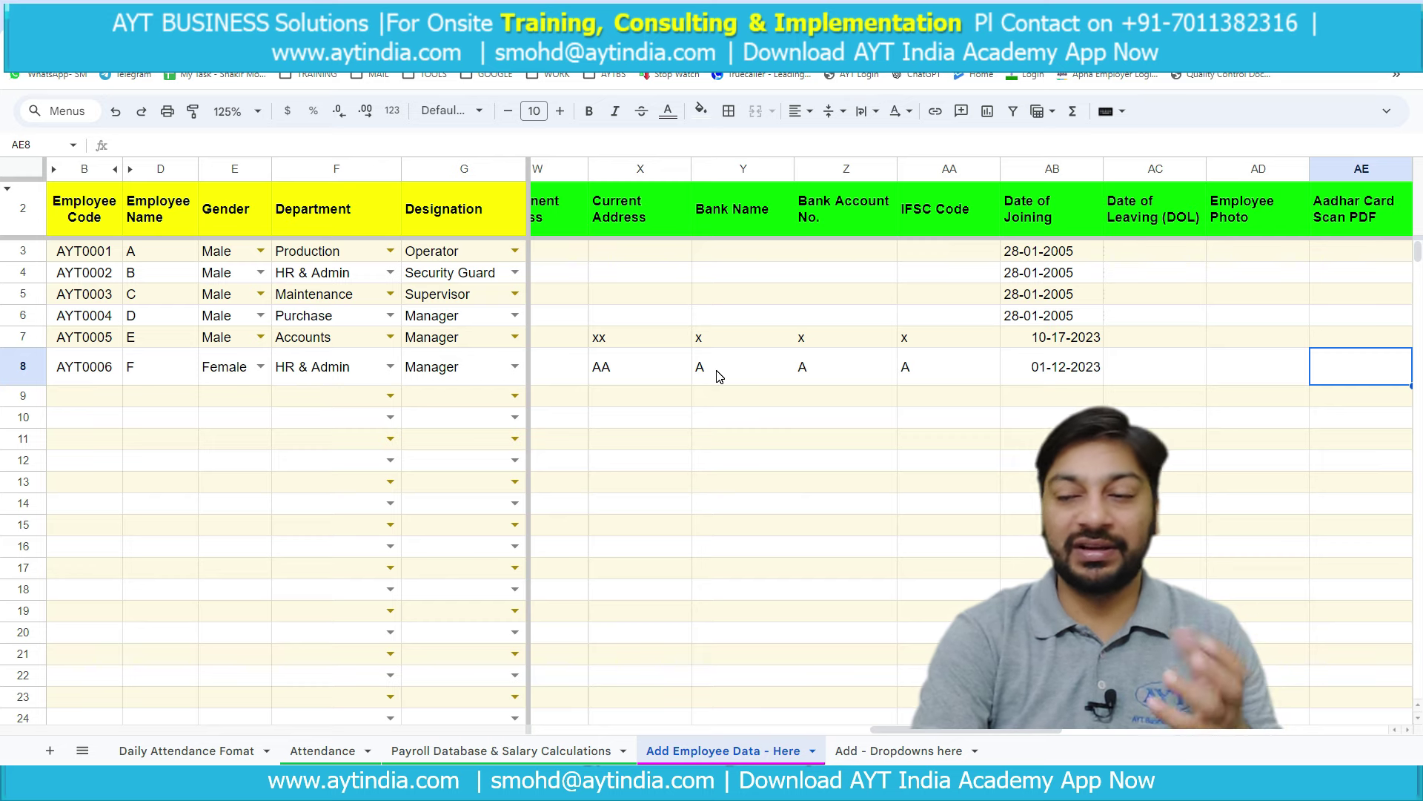
pyautogui.press('Right')
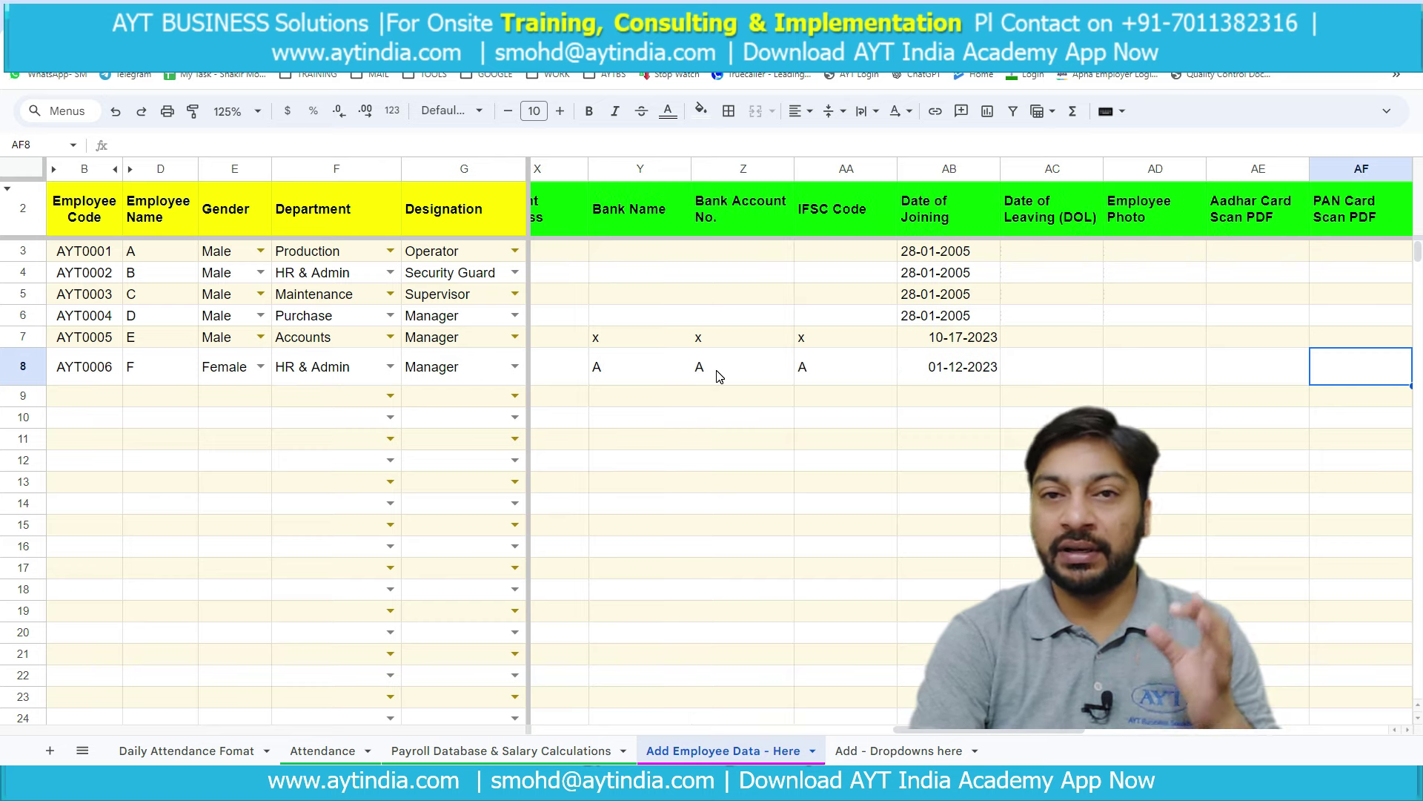
pyautogui.press('Right')
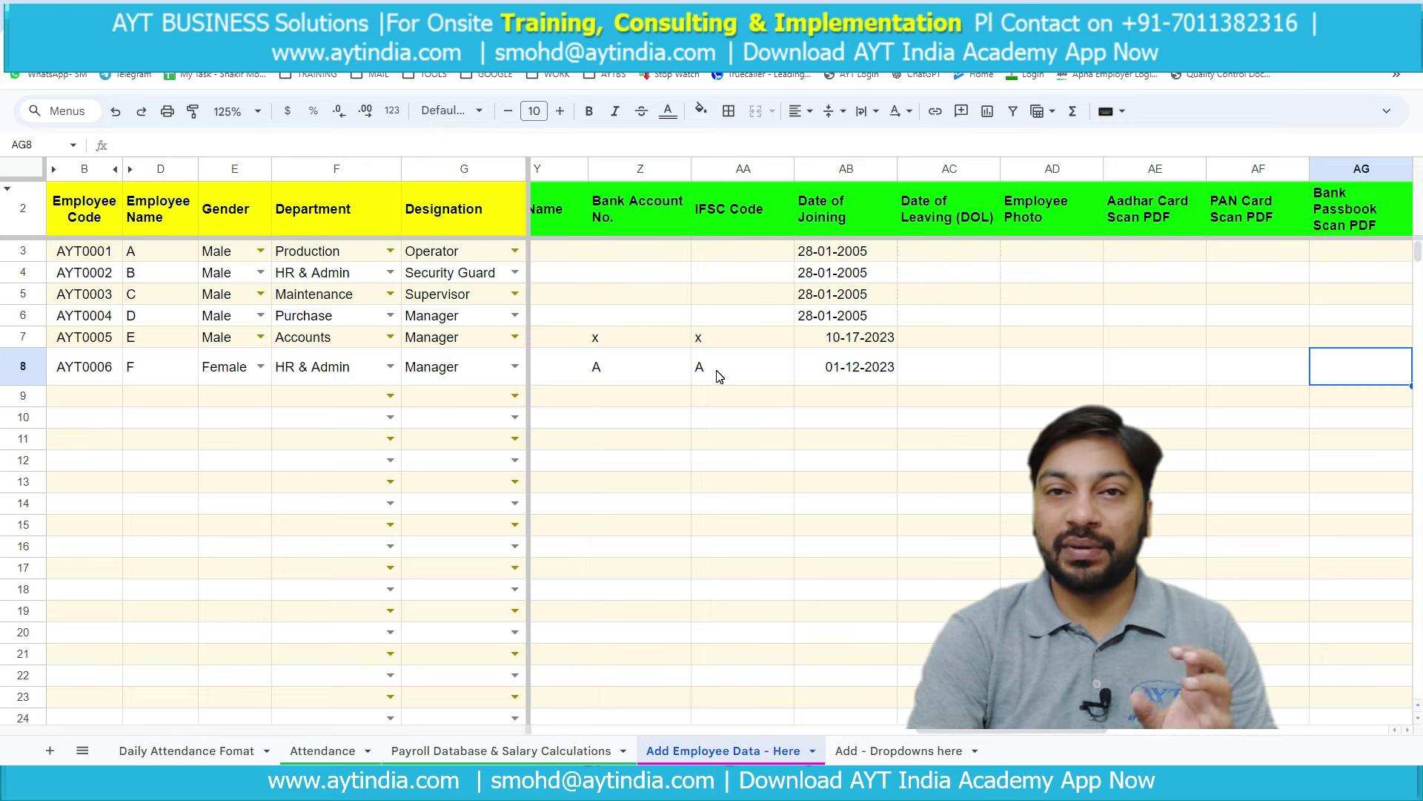
pyautogui.press('Right')
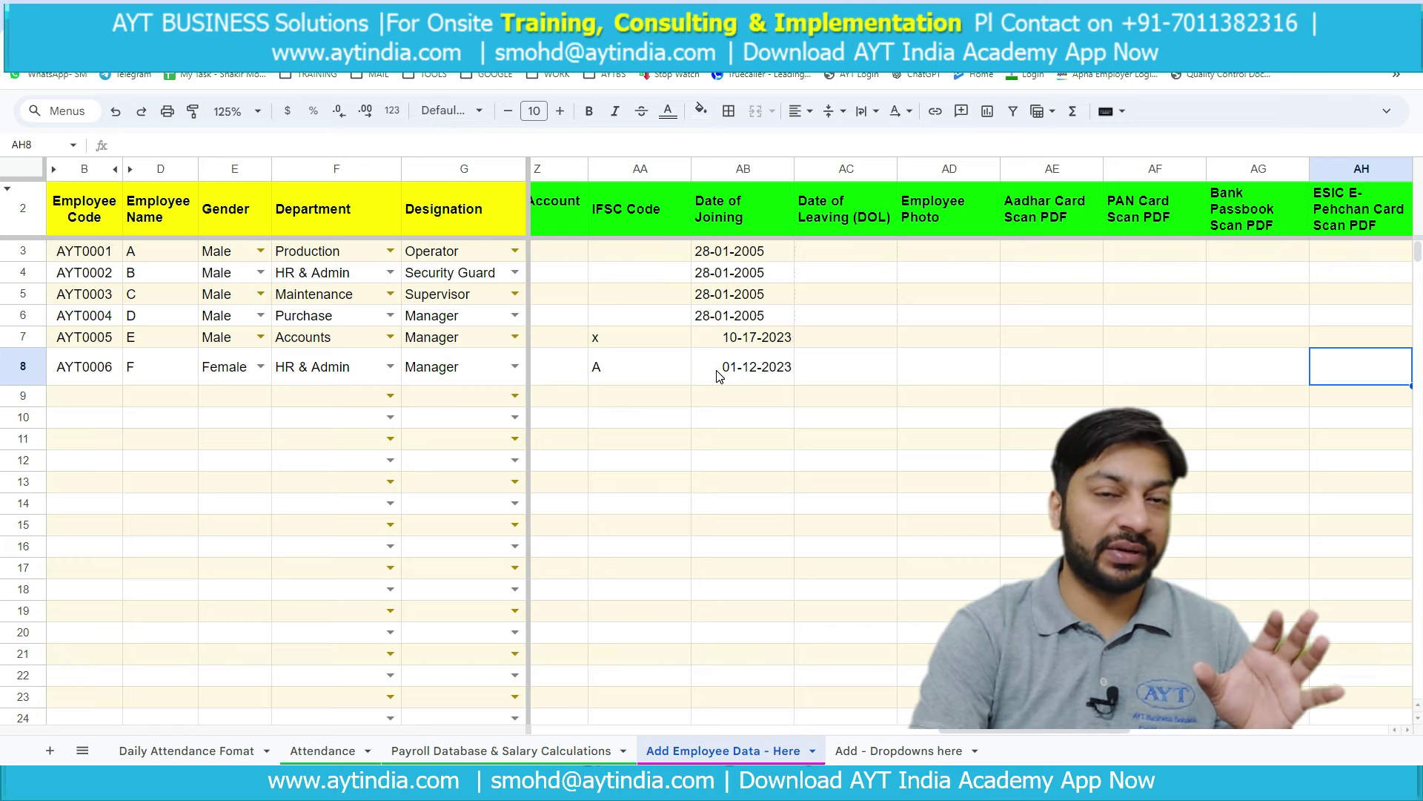
pyautogui.press('Right')
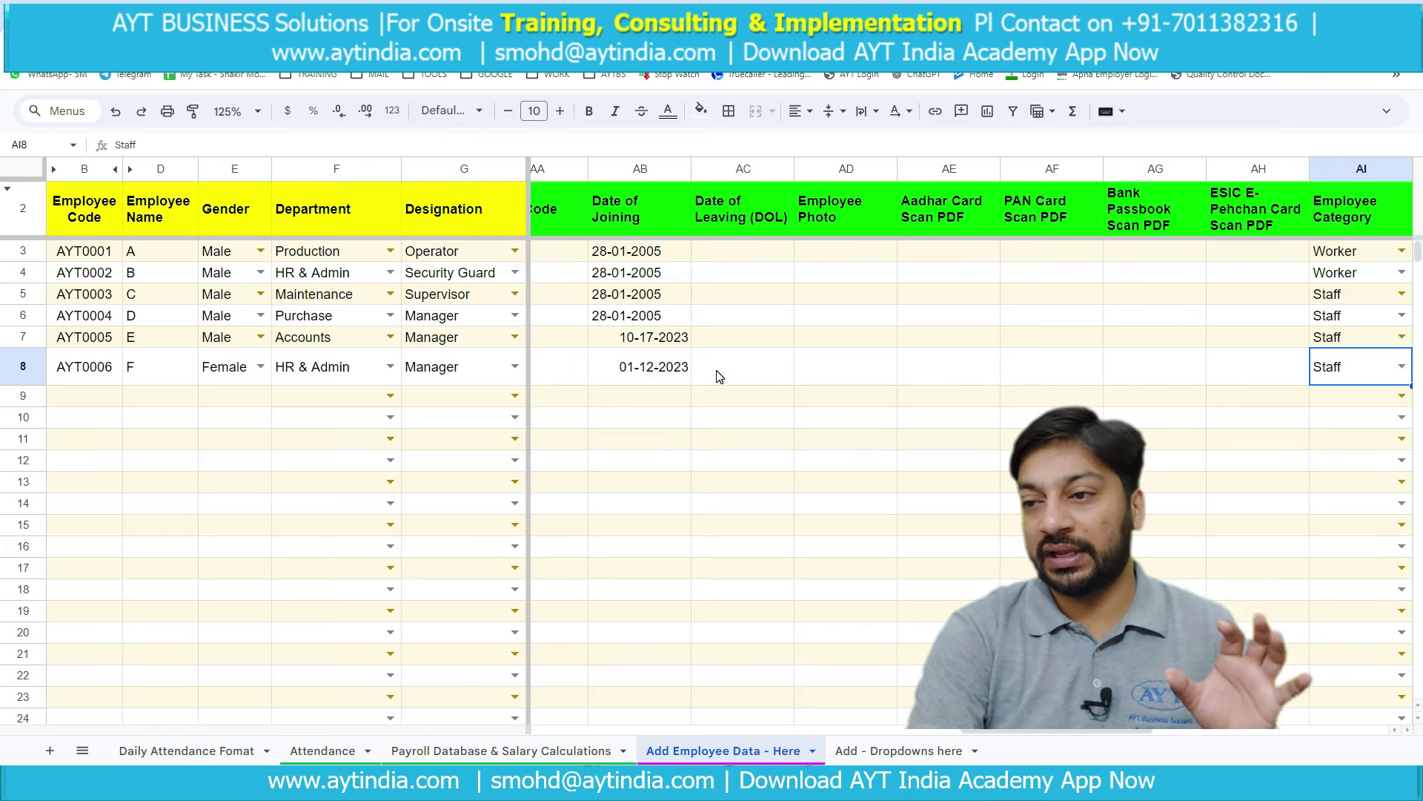
# - Check the Employee Category dropdown options and the UAN No. field for employee AYT0006
pyautogui.press('Return')
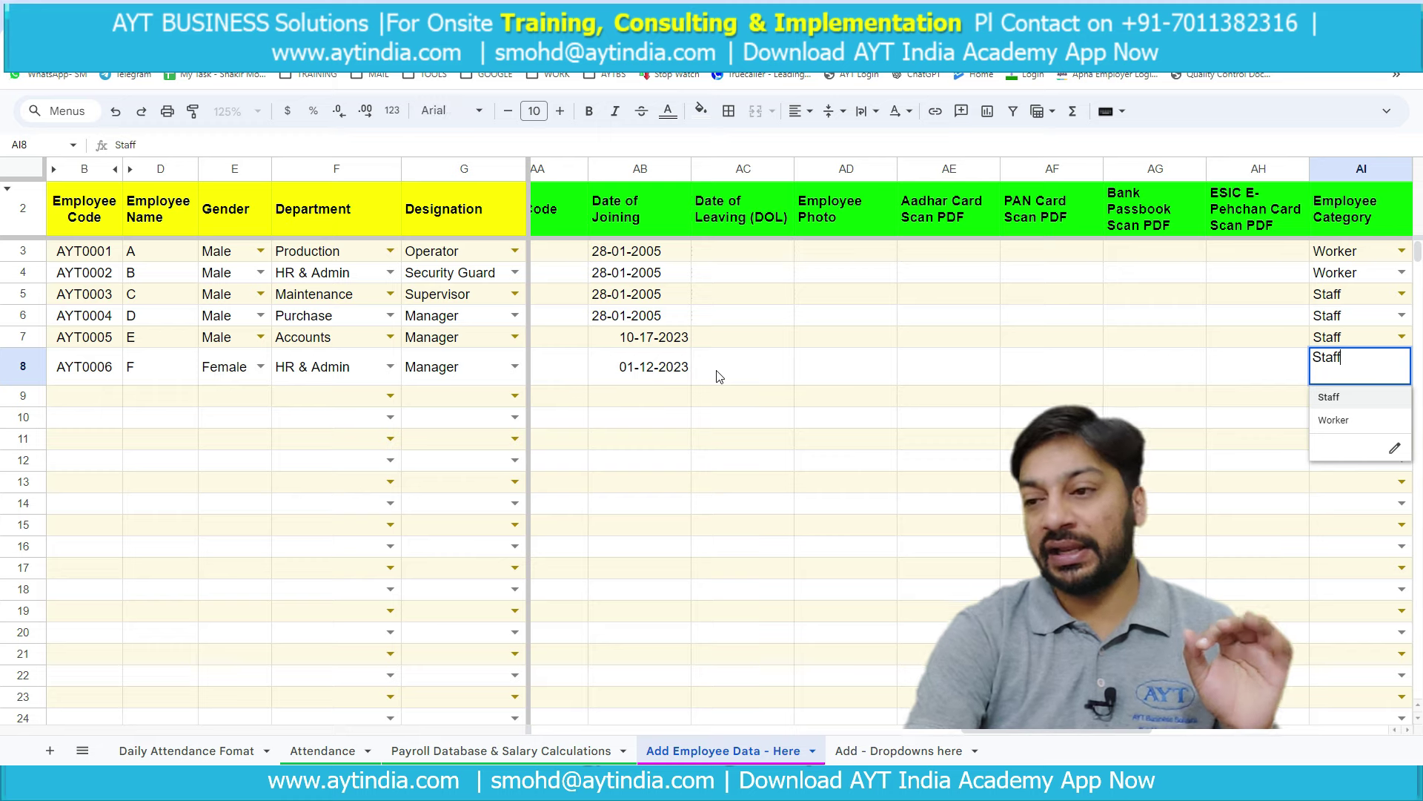
pyautogui.press('Escape')
pyautogui.press('Right')
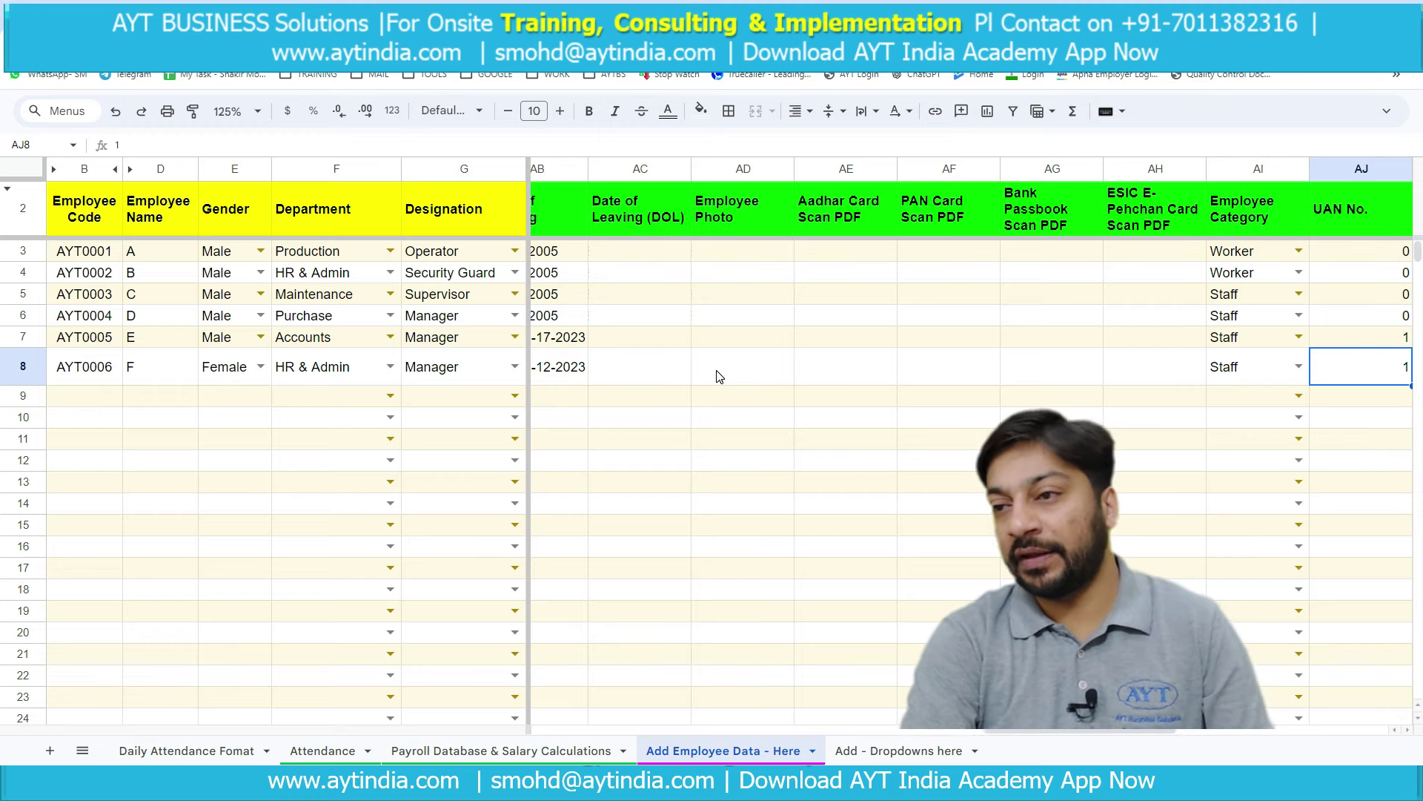
# - Review the Basic, HRA, Convenance, Bonus and Other Allowance salary fields for employee AYT0006
pyautogui.press('Right')
pyautogui.press('Right')
pyautogui.press('Right')
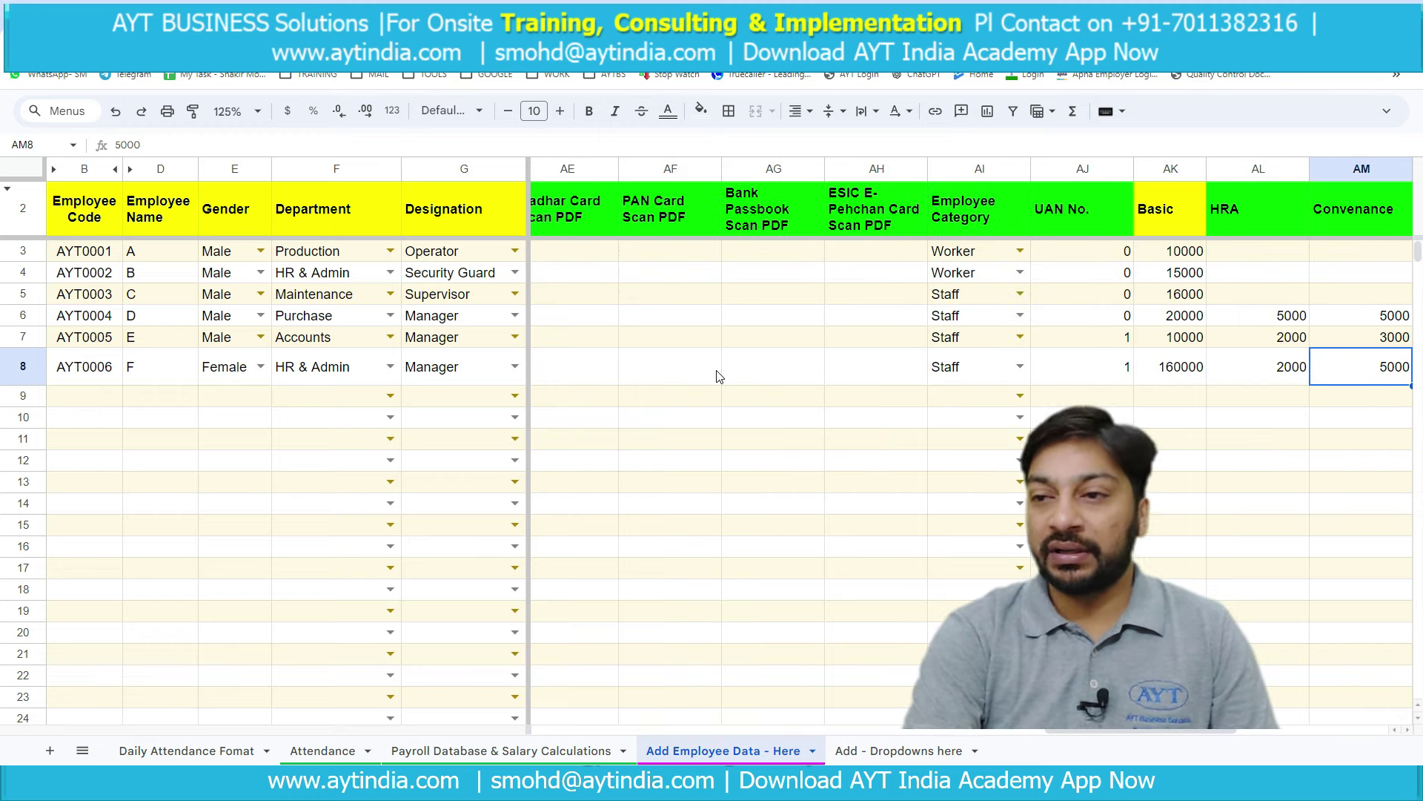
pyautogui.press('Right')
pyautogui.press('Right')
pyautogui.press('Right')
pyautogui.press('Left')
pyautogui.press('Left')
pyautogui.press('Left')
pyautogui.press('Left')
pyautogui.press('Left')
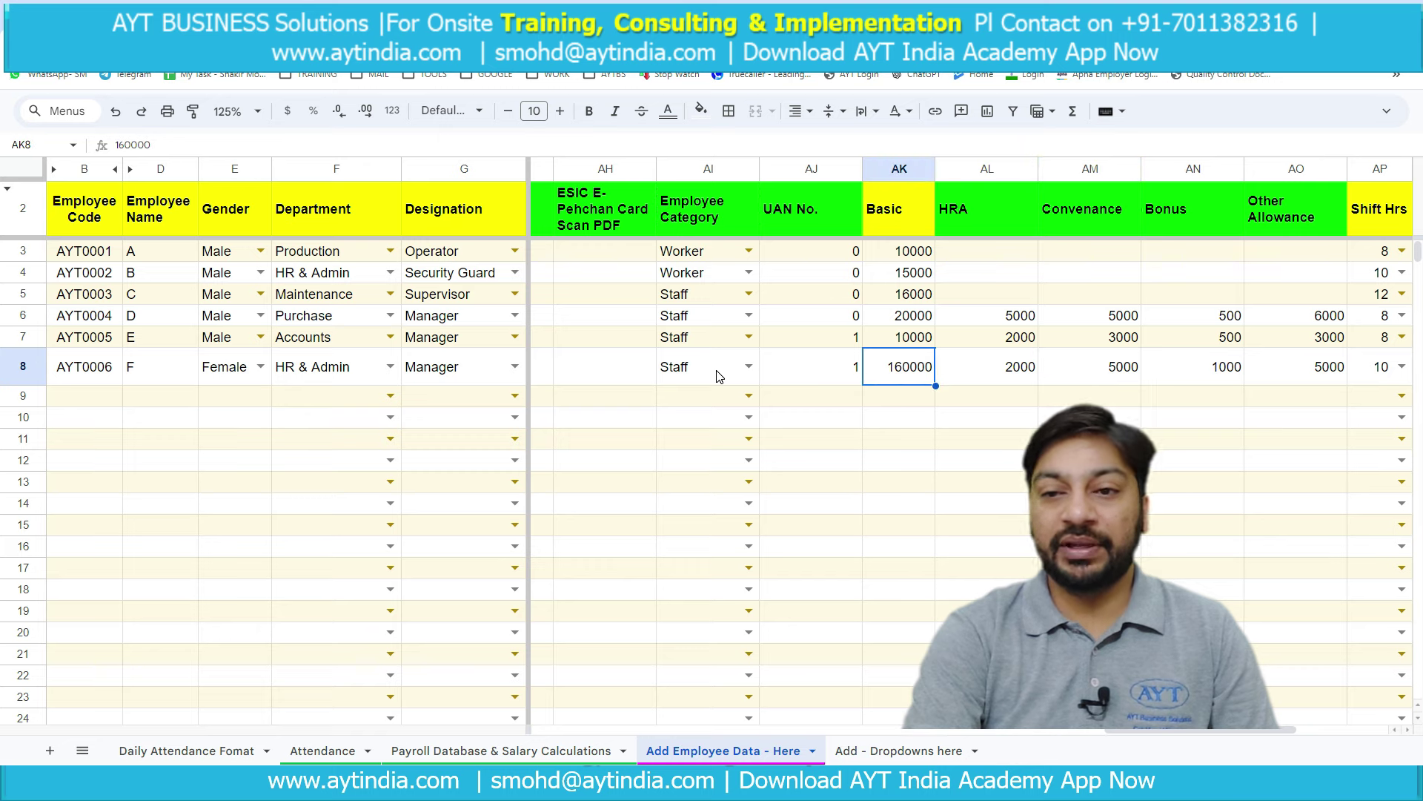
pyautogui.press('Right')
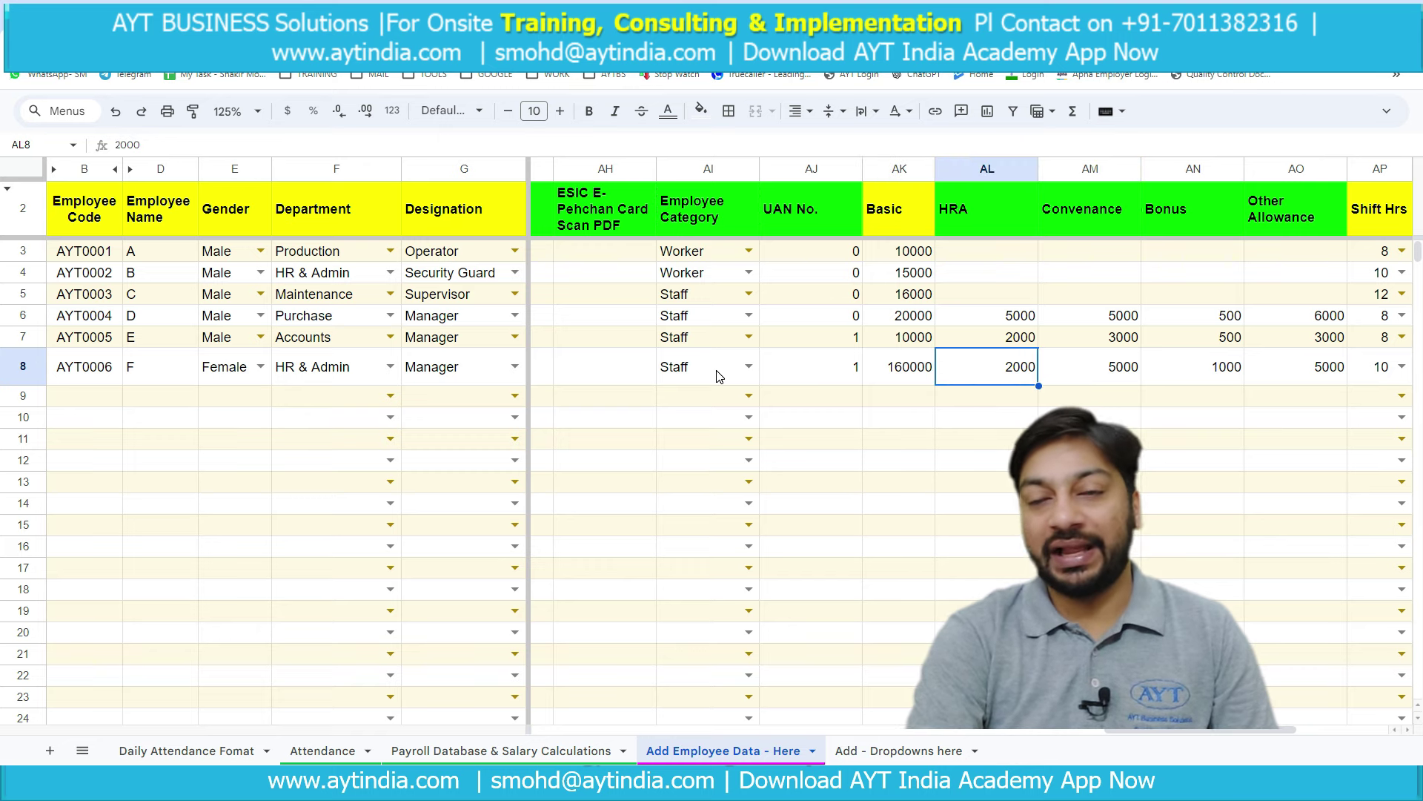
pyautogui.press('Right')
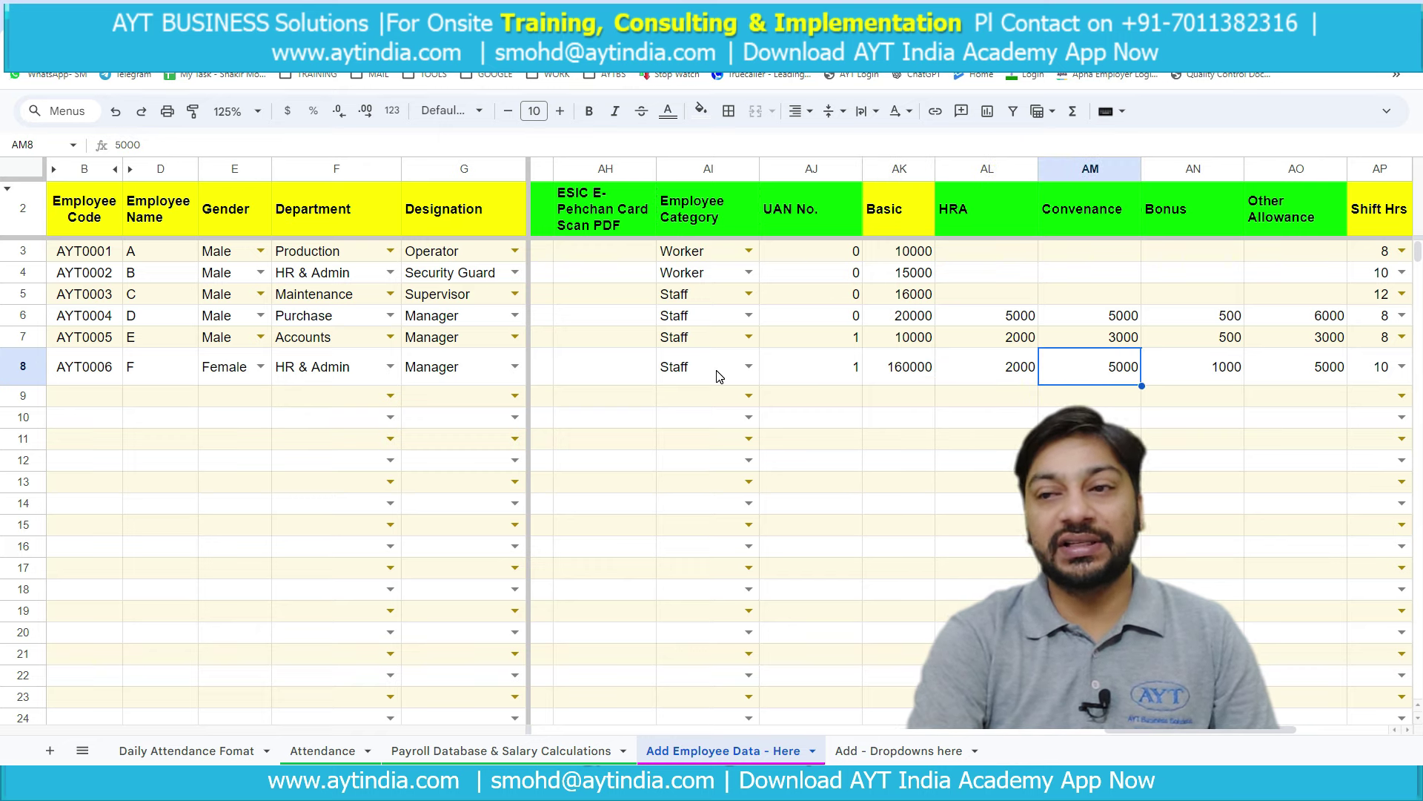
pyautogui.press('Right')
pyautogui.press('Right')
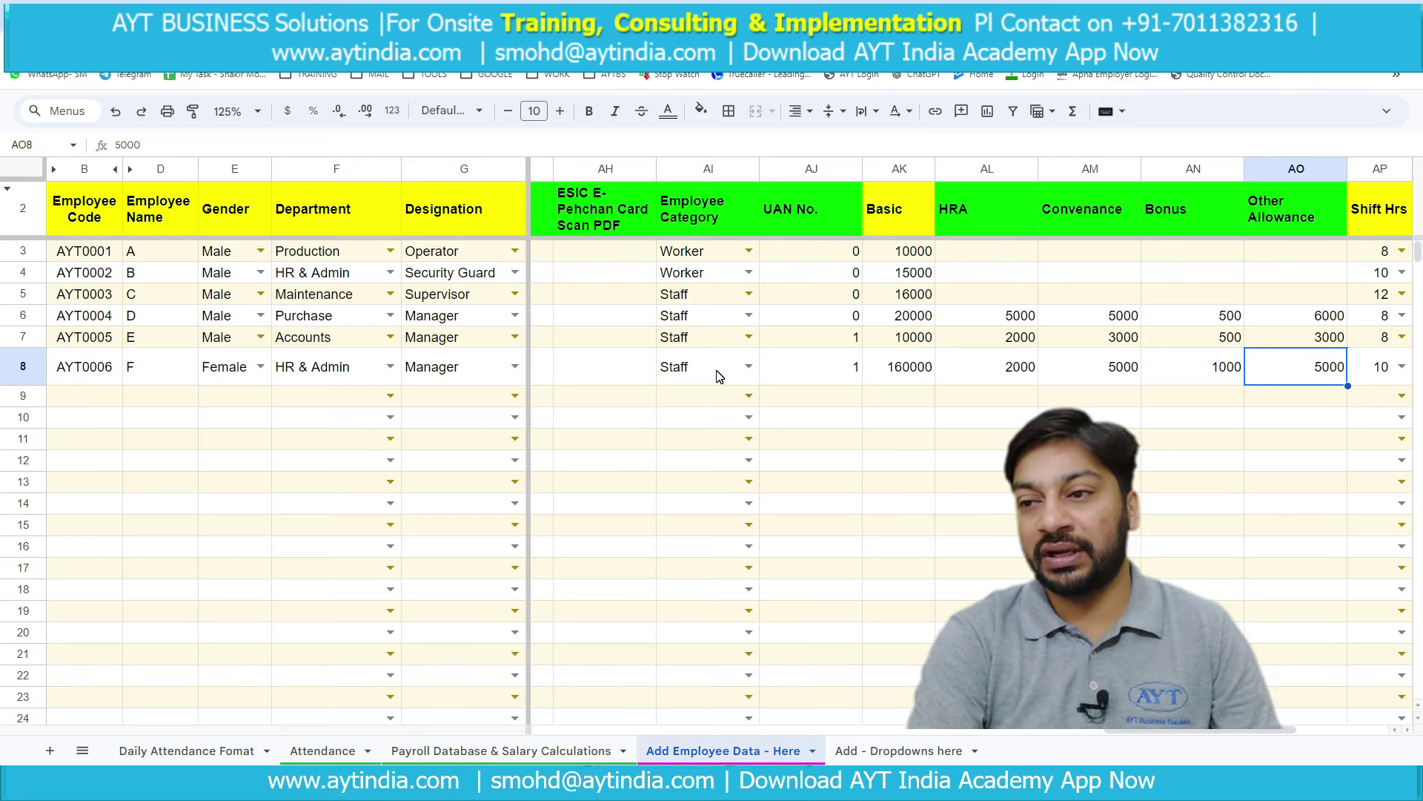
# - Examine the Shift Hrs dropdown options for employee AYT0006 without changing the selection
pyautogui.press('Right')
pyautogui.press('Right')
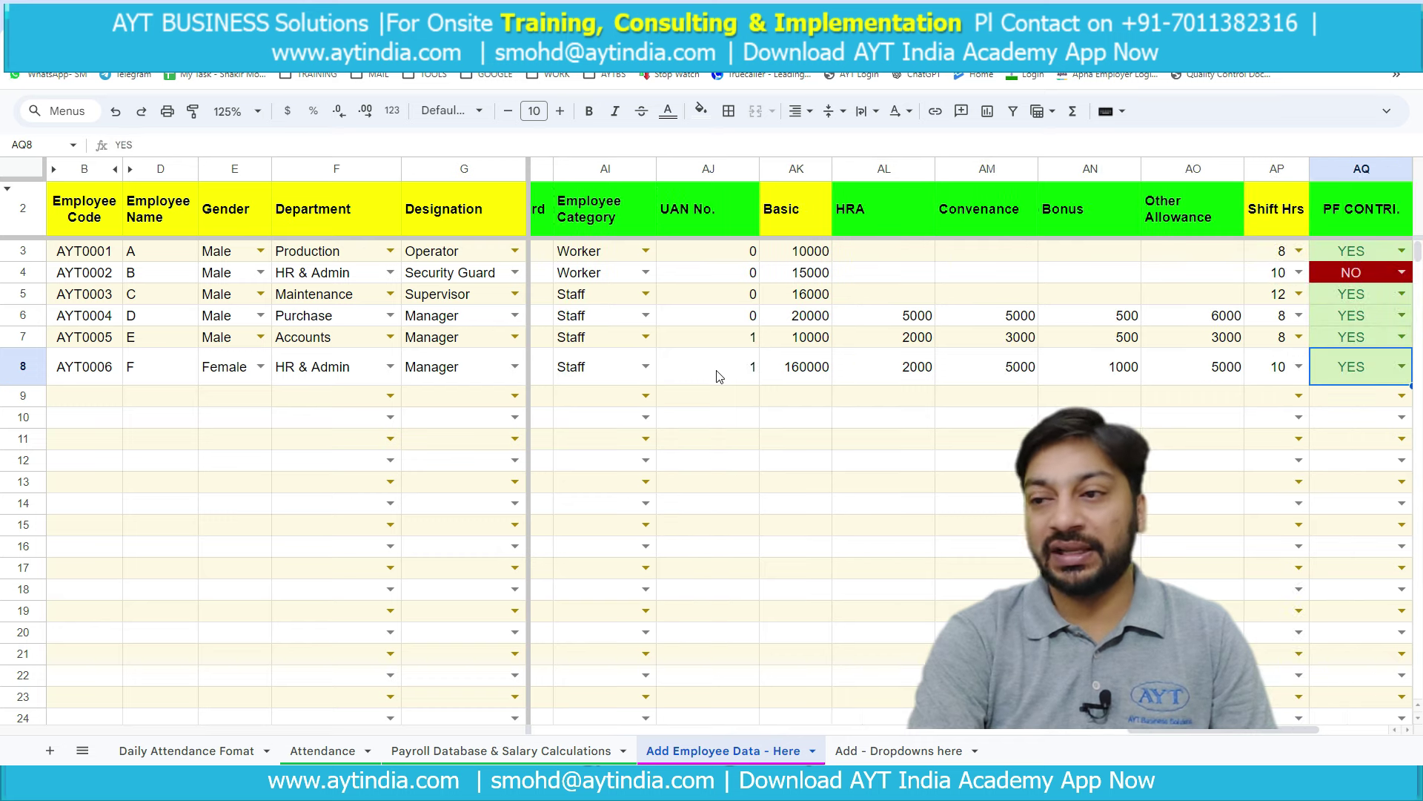
pyautogui.press('Left')
pyautogui.press('Return')
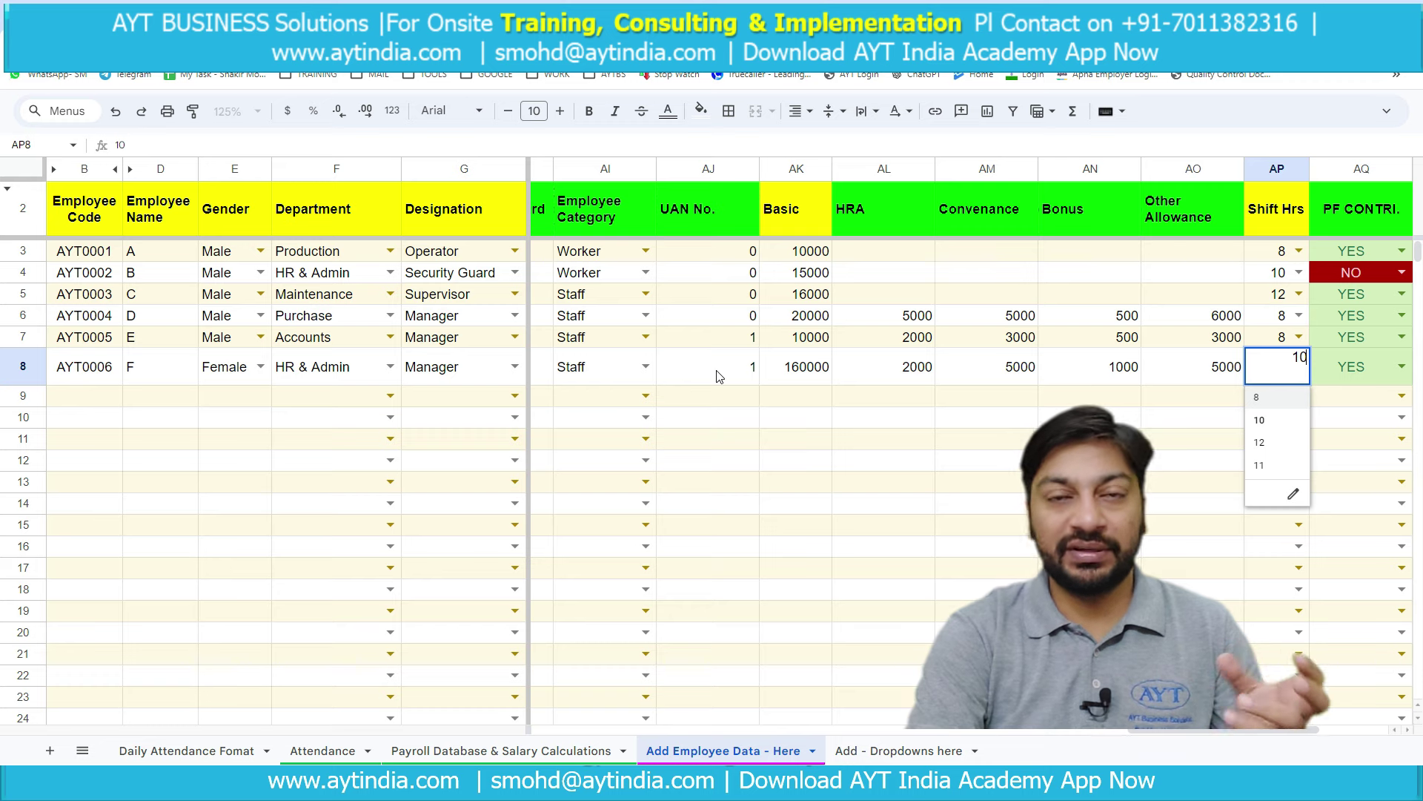
pyautogui.press('Escape')
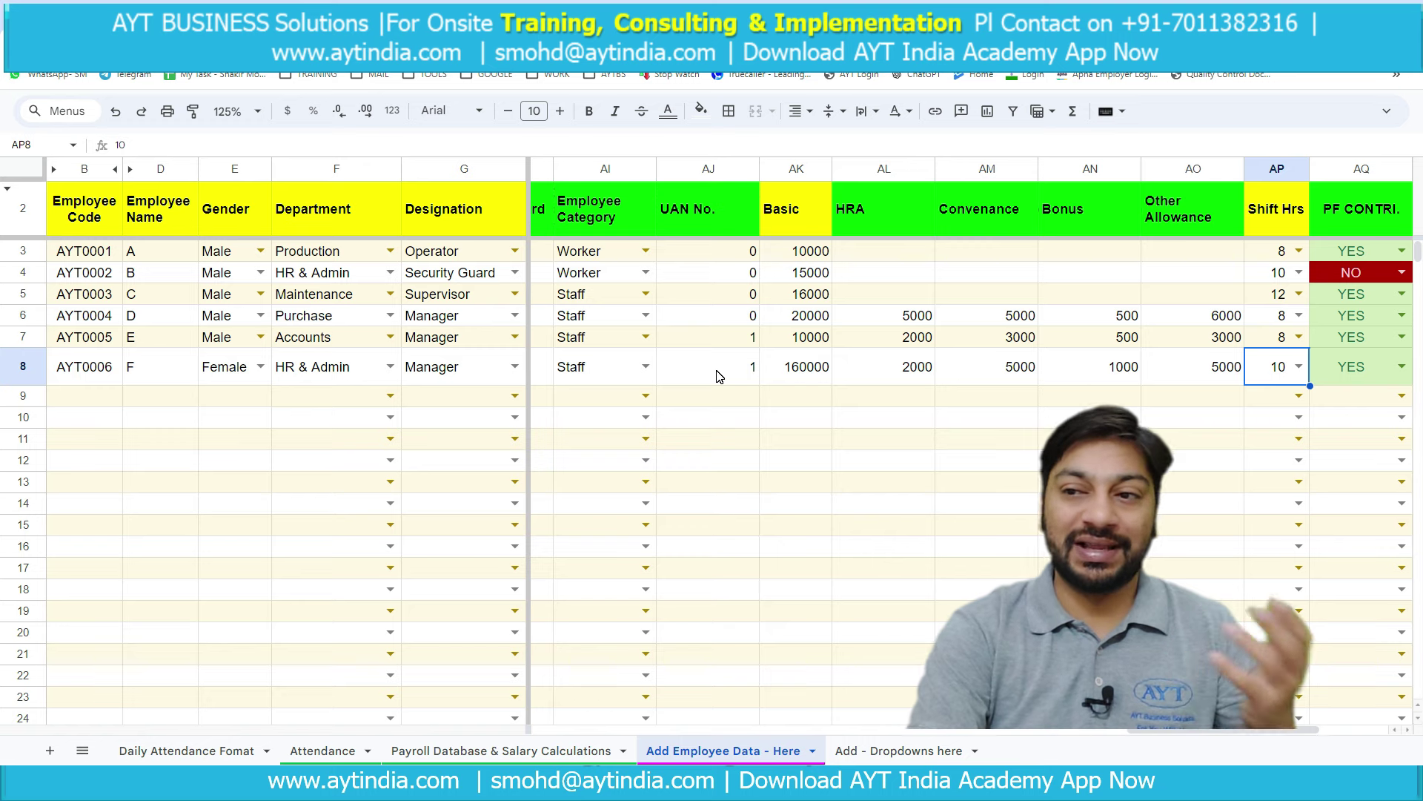
# - Examine the PF CONTRI. dropdown options for employee AYT0006 without changing the selection
pyautogui.press('Right')
pyautogui.press('Right')
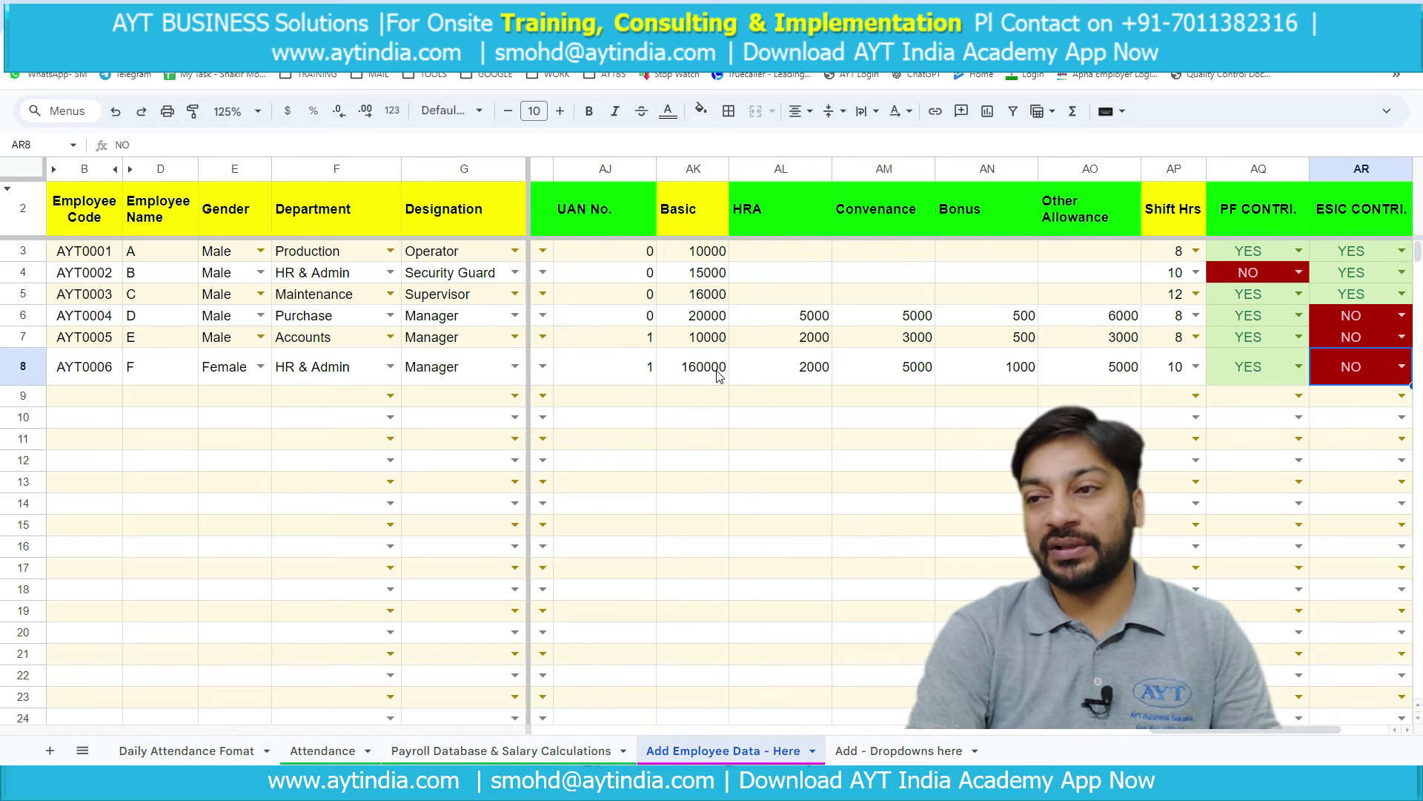
pyautogui.press('Left')
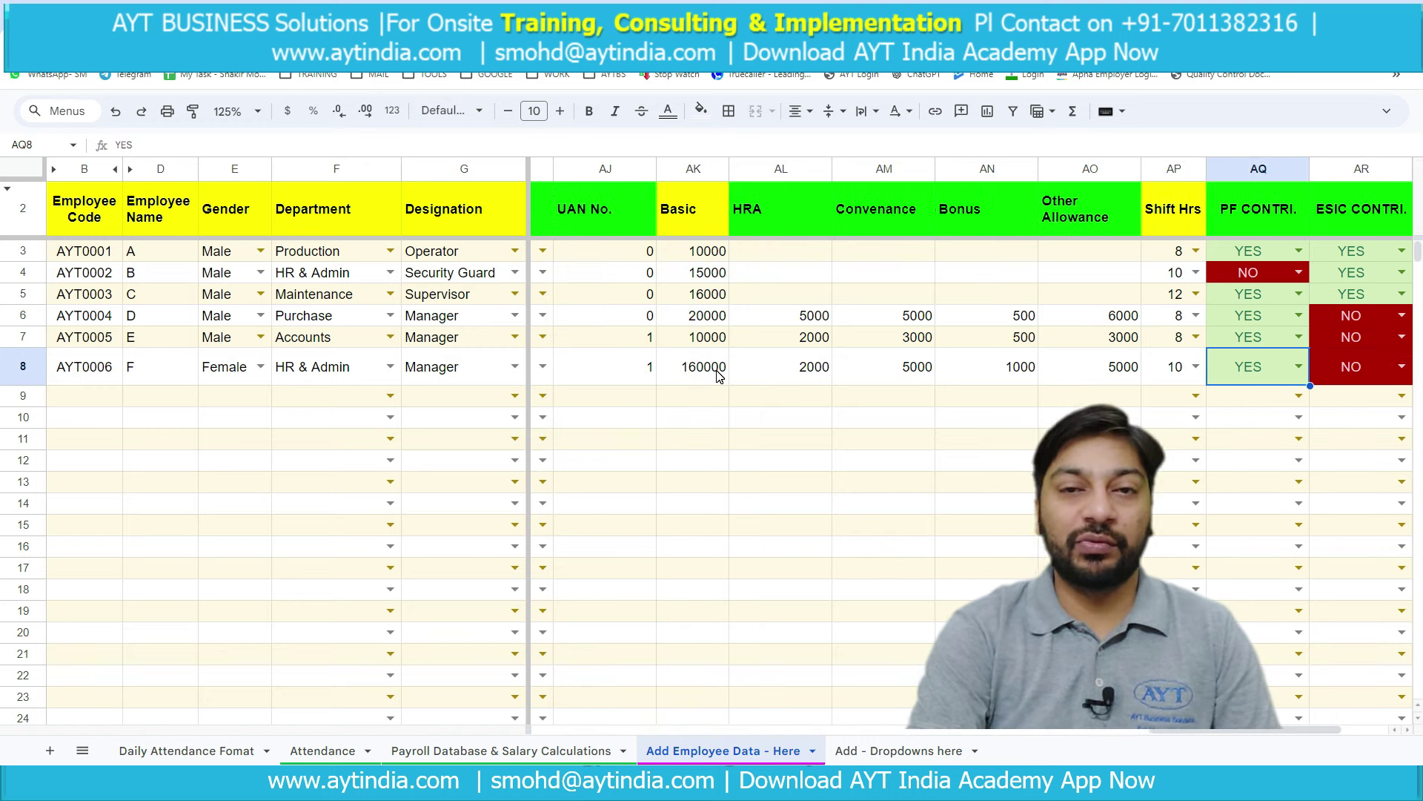
pyautogui.press('Return')
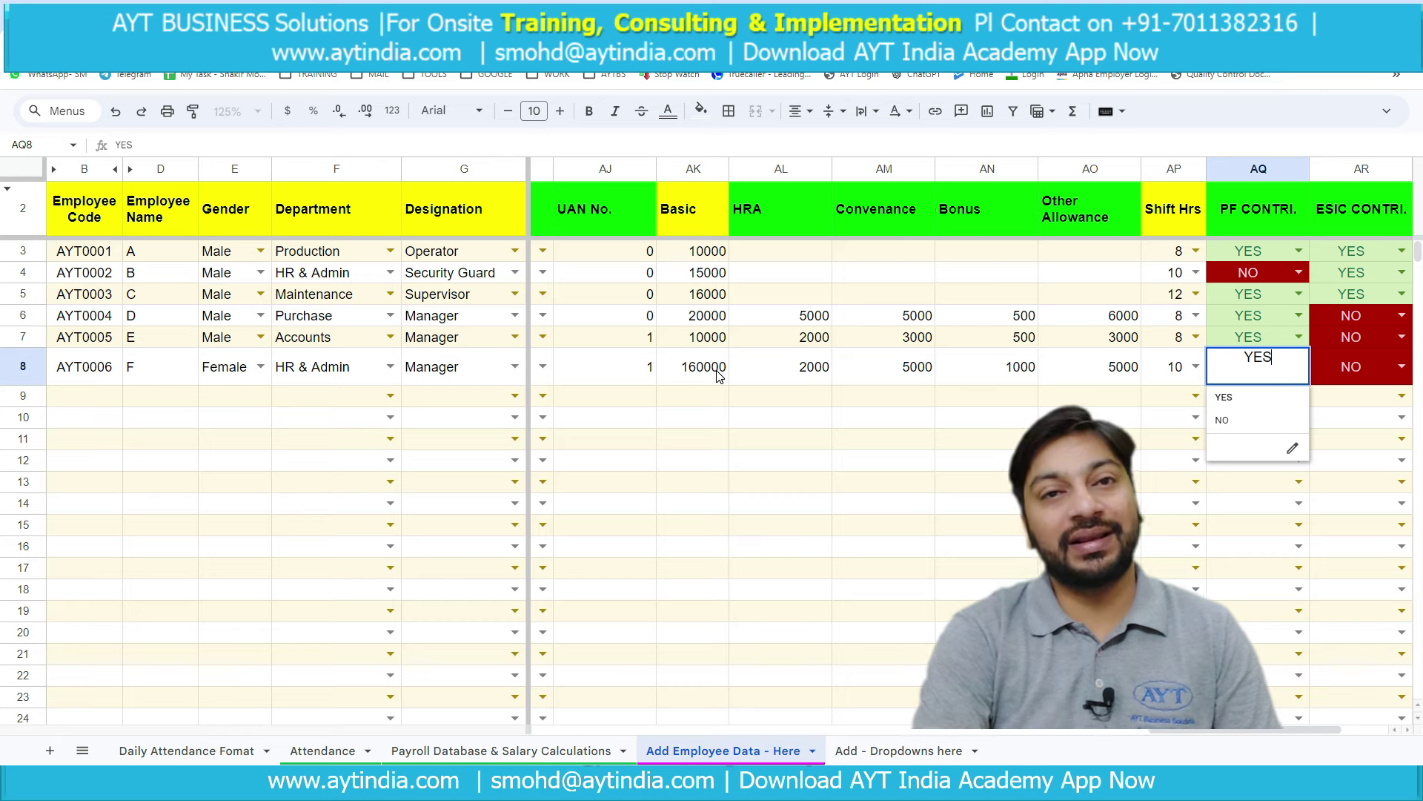
pyautogui.press('Escape')
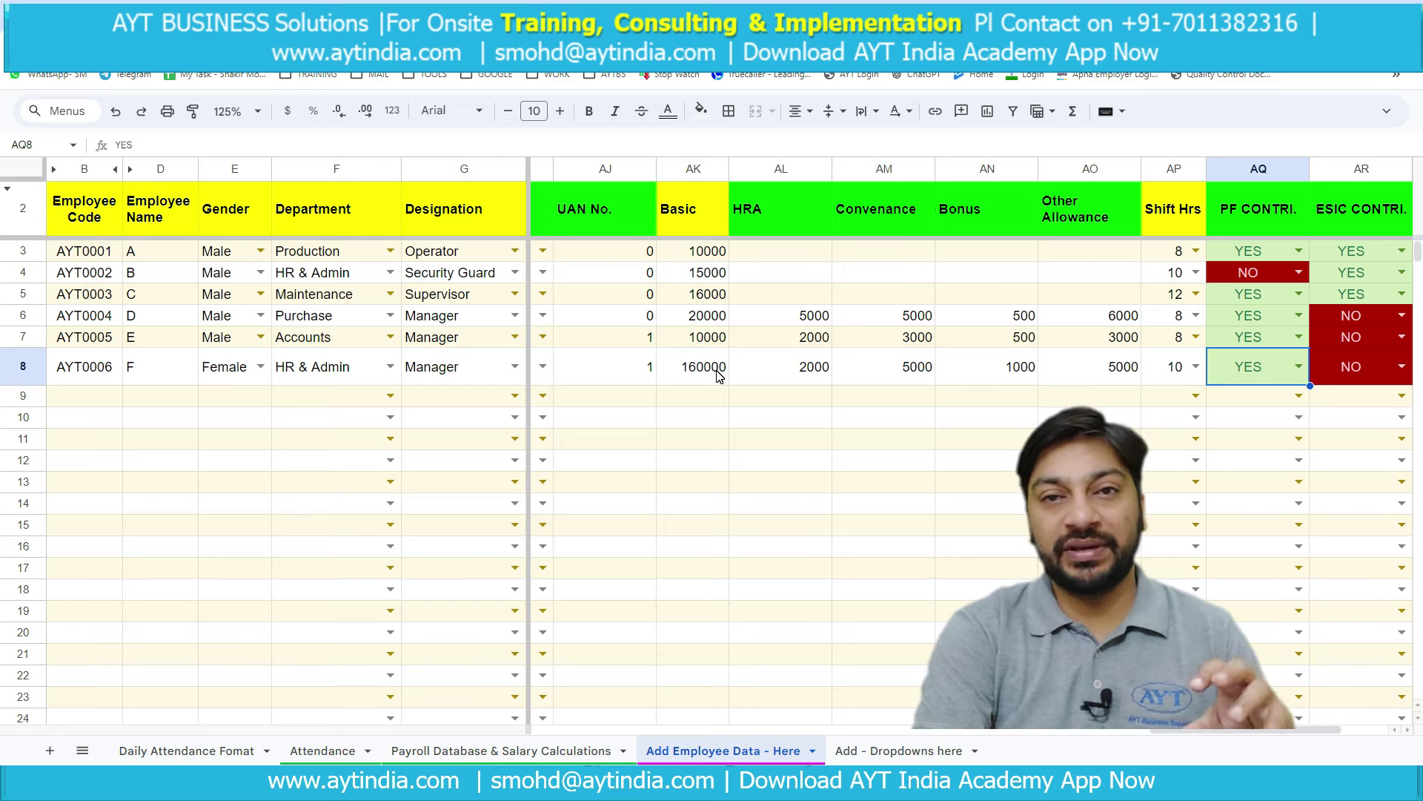
# - Review the ESIC contribution, age as on today and nominee relation fields for employee AYT0006
pyautogui.press('Right')
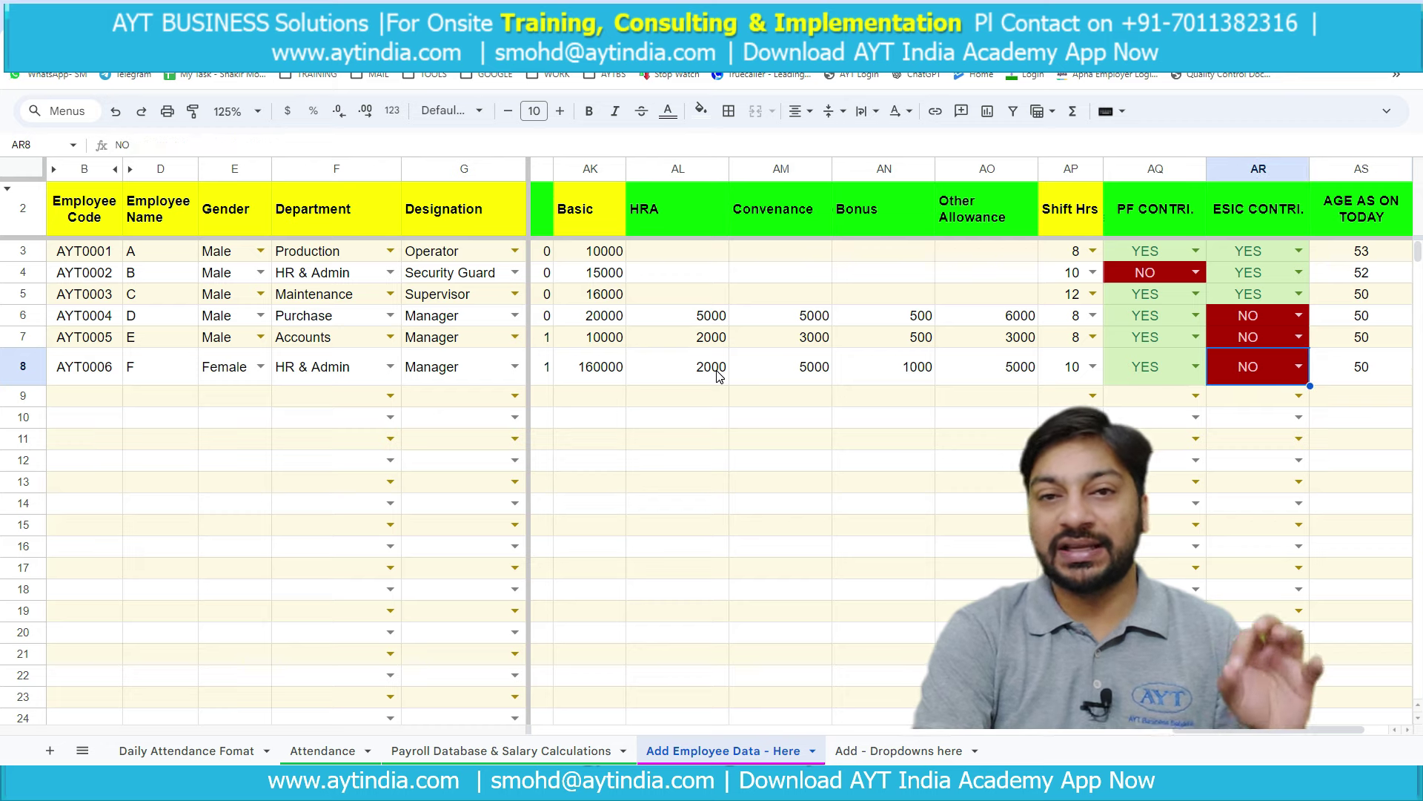
pyautogui.press('Right')
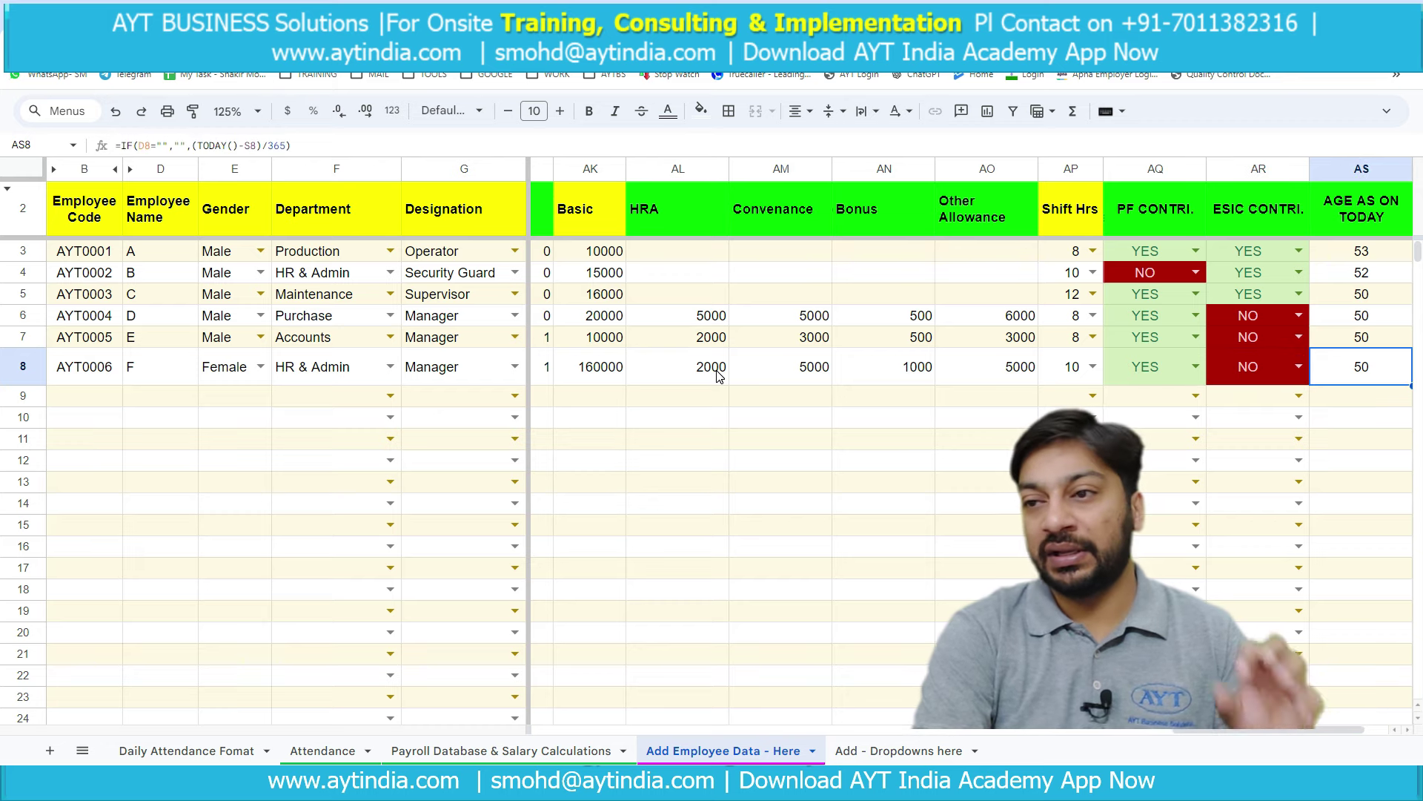
pyautogui.press('Right')
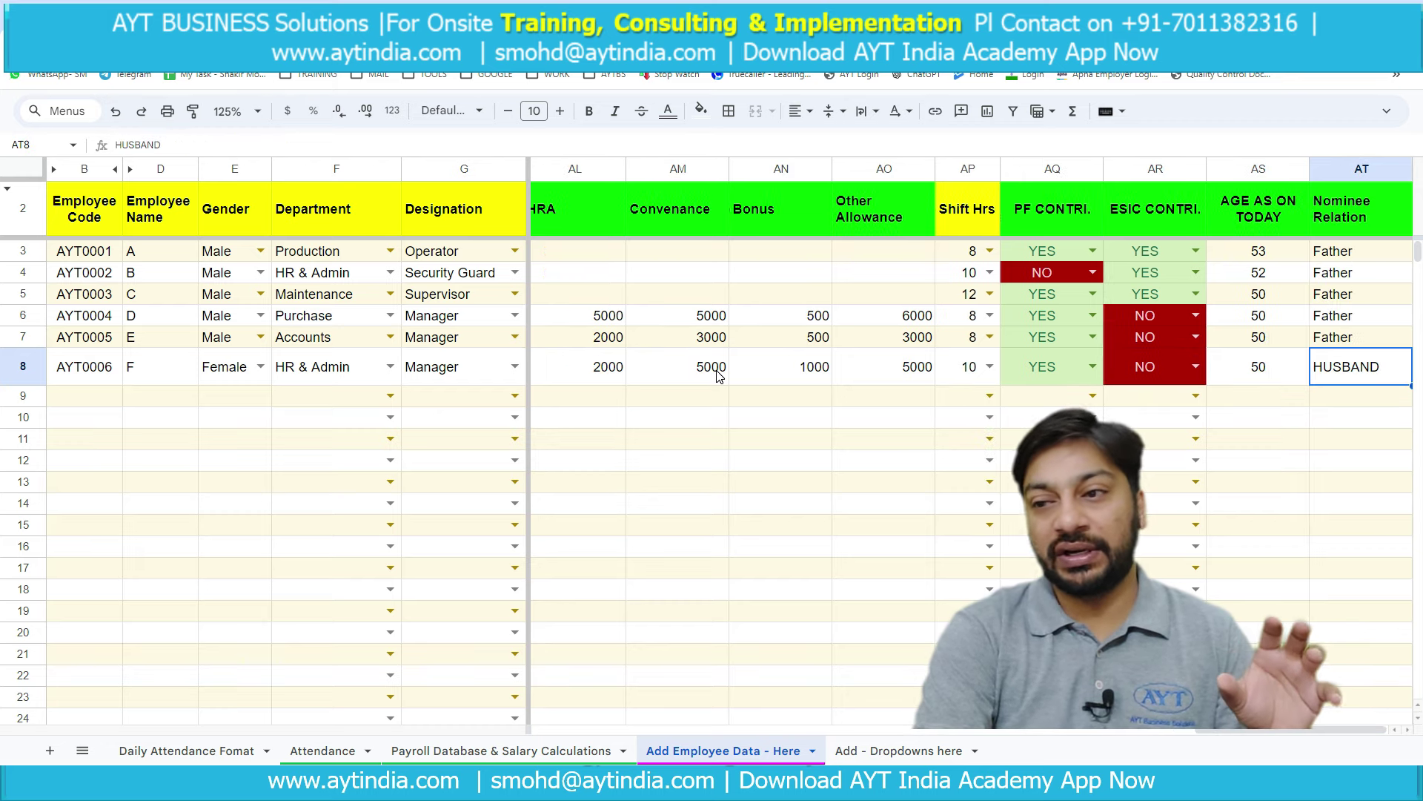
pyautogui.press('Left')
pyautogui.press('Left')
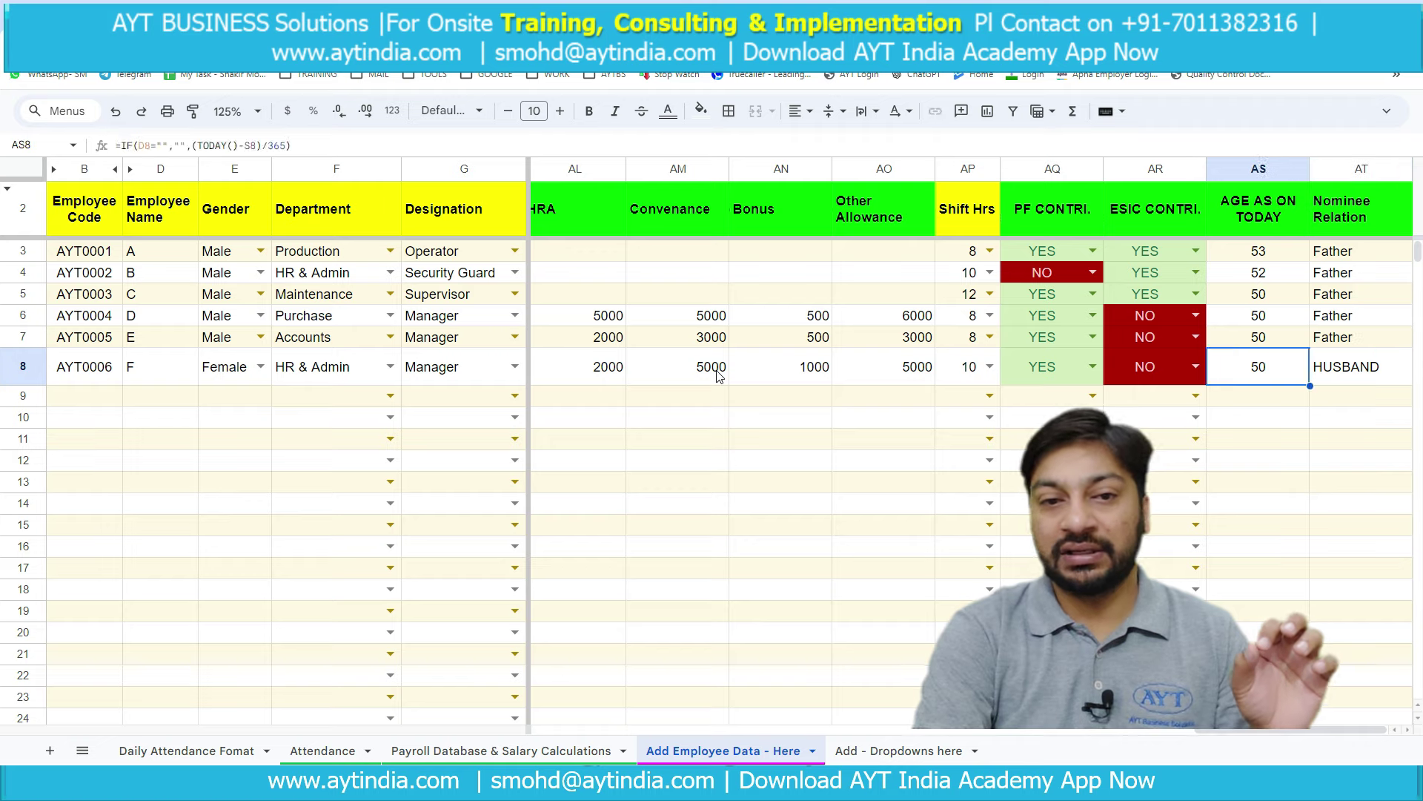
# - Return across the record to the Employee Code cell of employee AYT0006
pyautogui.press('Left')
pyautogui.press('Left')
pyautogui.press('Left')
pyautogui.press('Left')
pyautogui.press('Left')
pyautogui.press('Left')
pyautogui.press('Left')
pyautogui.press('Left')
pyautogui.press('Left')
pyautogui.press('Left')
pyautogui.press('Left')
pyautogui.press('Left')
pyautogui.press('Left')
pyautogui.press('Left')
pyautogui.press('Left')
pyautogui.press('Left')
pyautogui.press('Left')
pyautogui.press('Left')
pyautogui.press('Left')
pyautogui.press('Left')
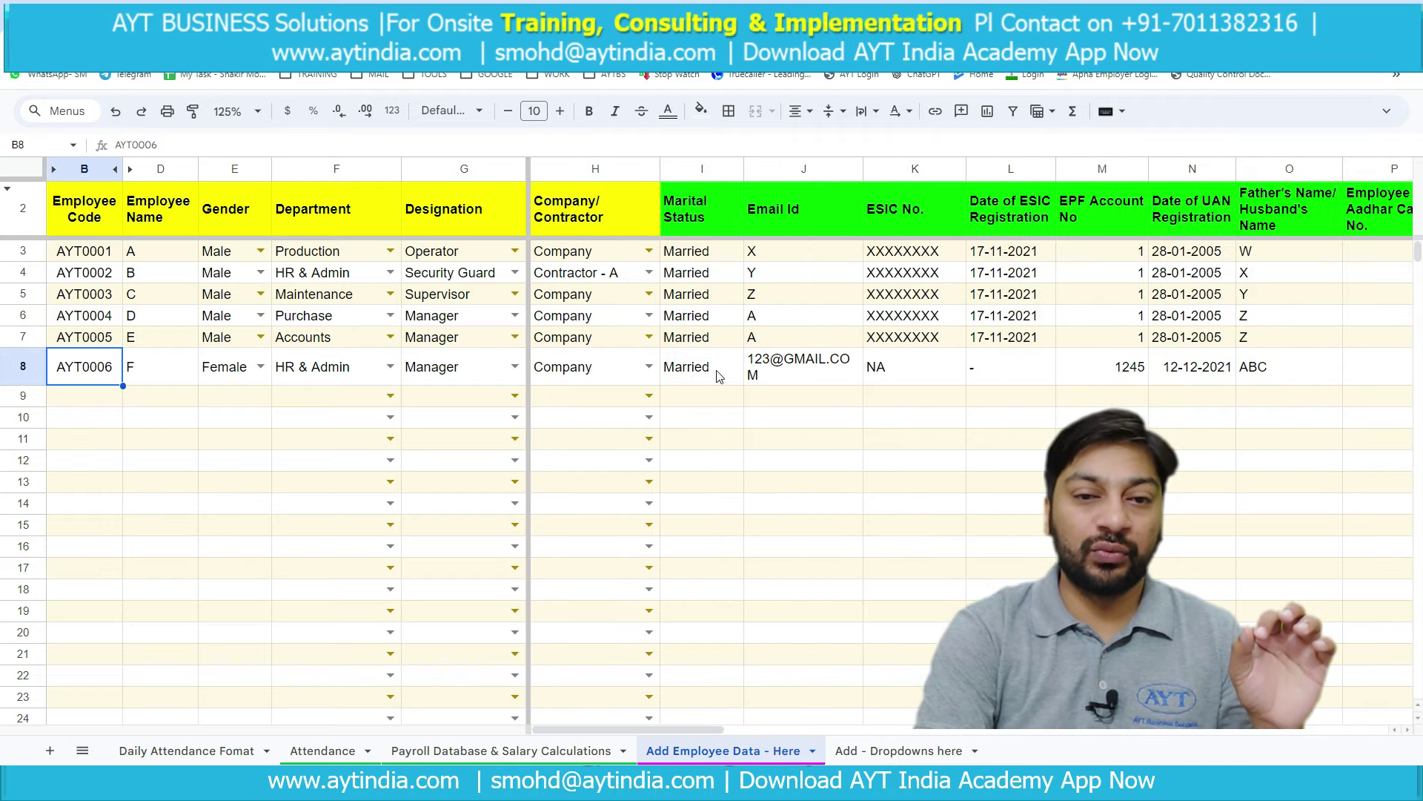
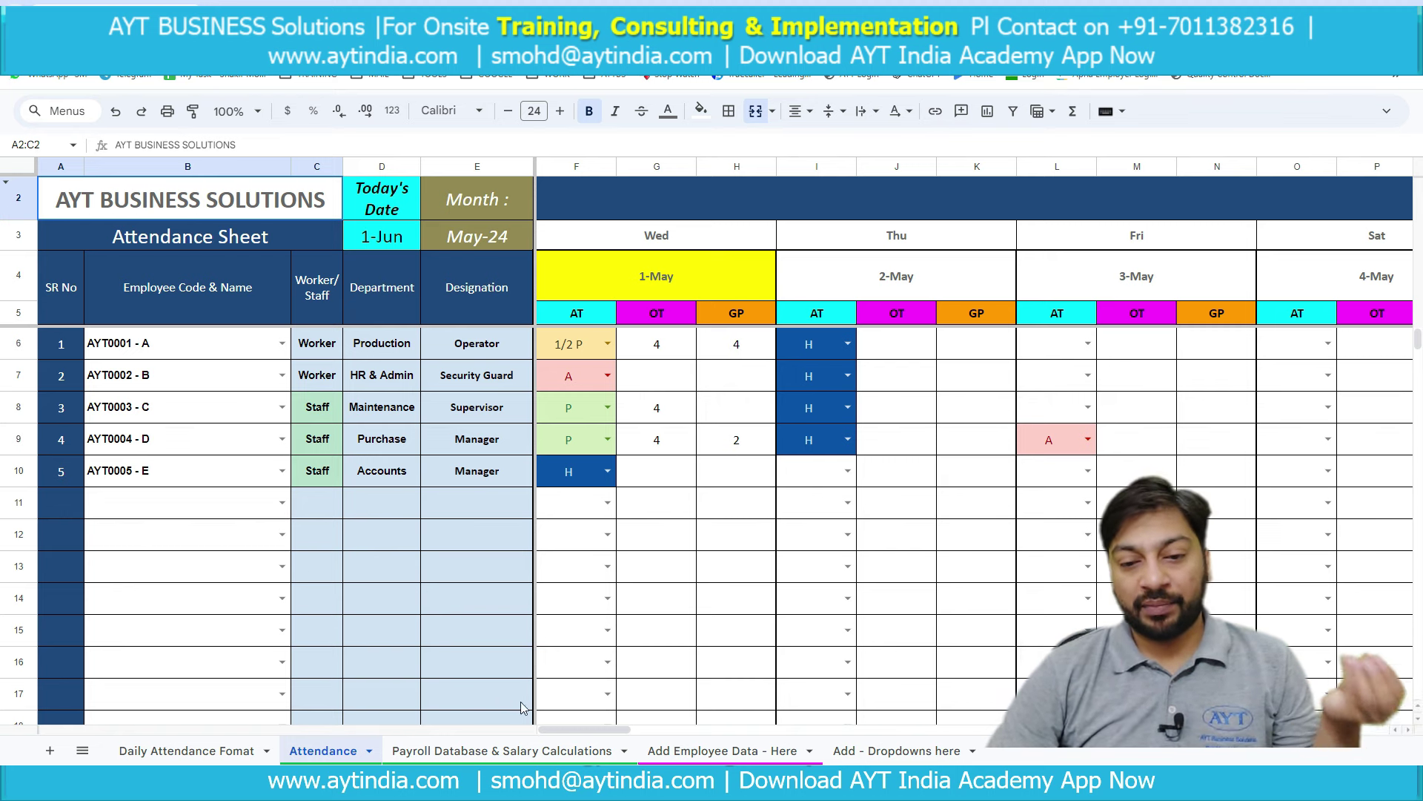
# - Look at the Add Employee Data sheet, then examine the employee dropdown for SR No 5 on the Attendance sheet
pyautogui.click(705, 751)
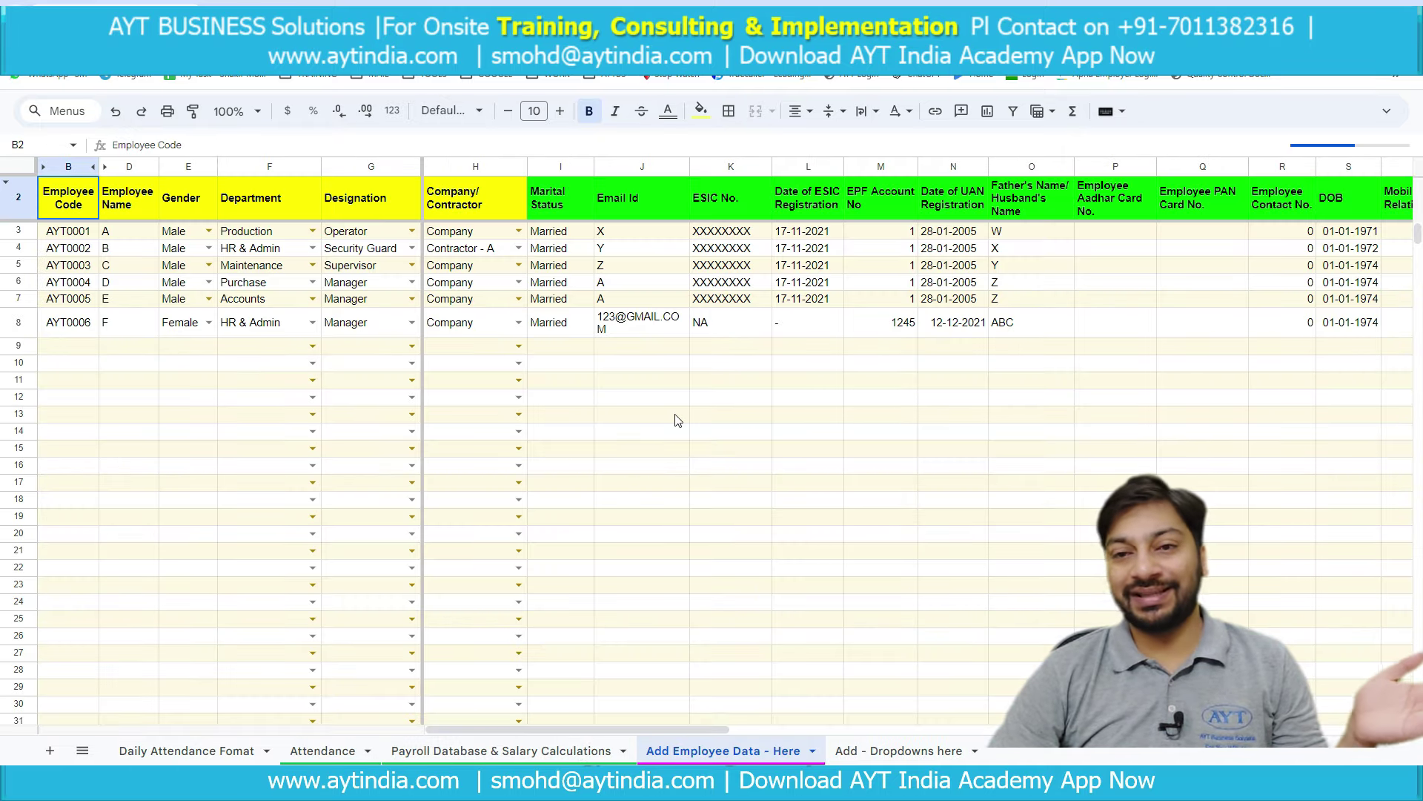
pyautogui.click(337, 750)
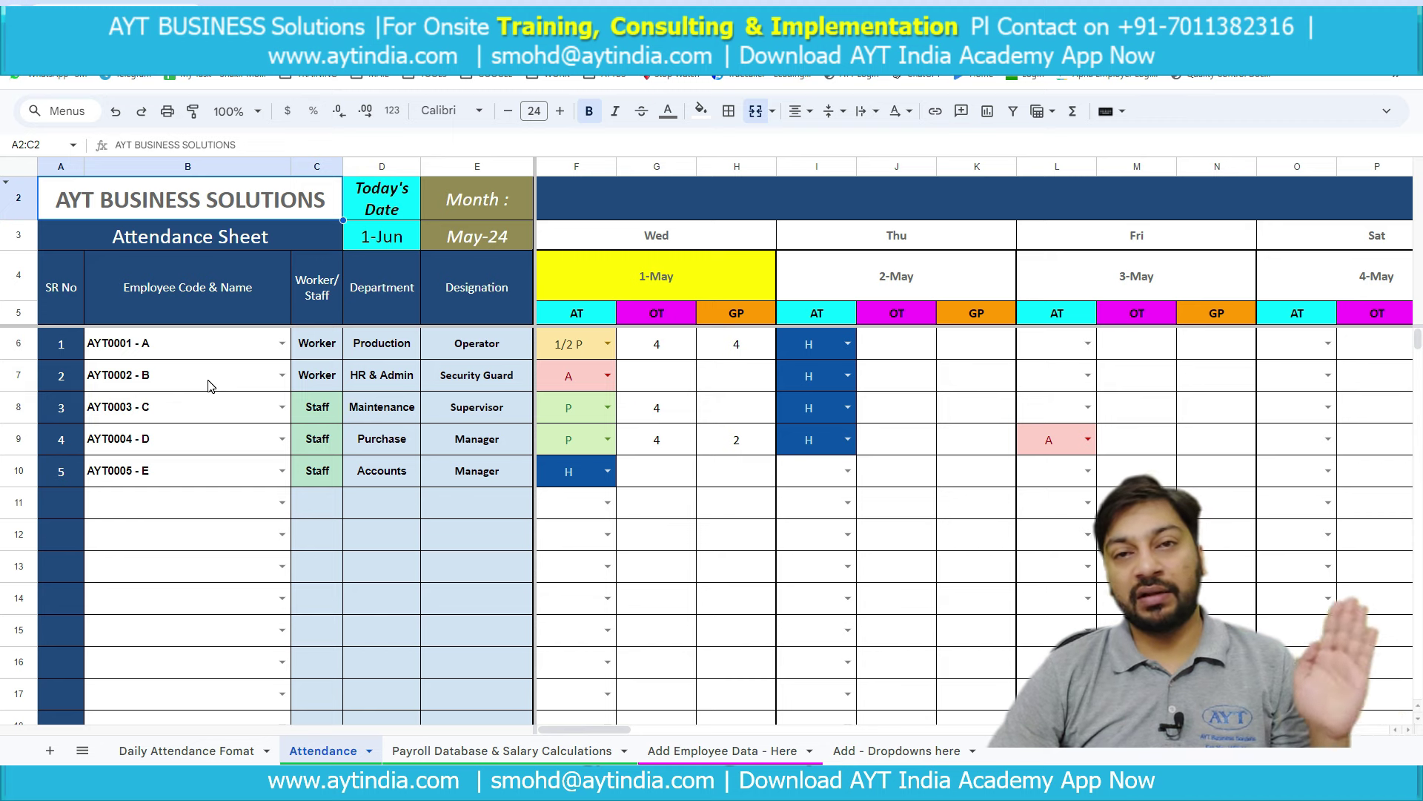
pyautogui.click(283, 471)
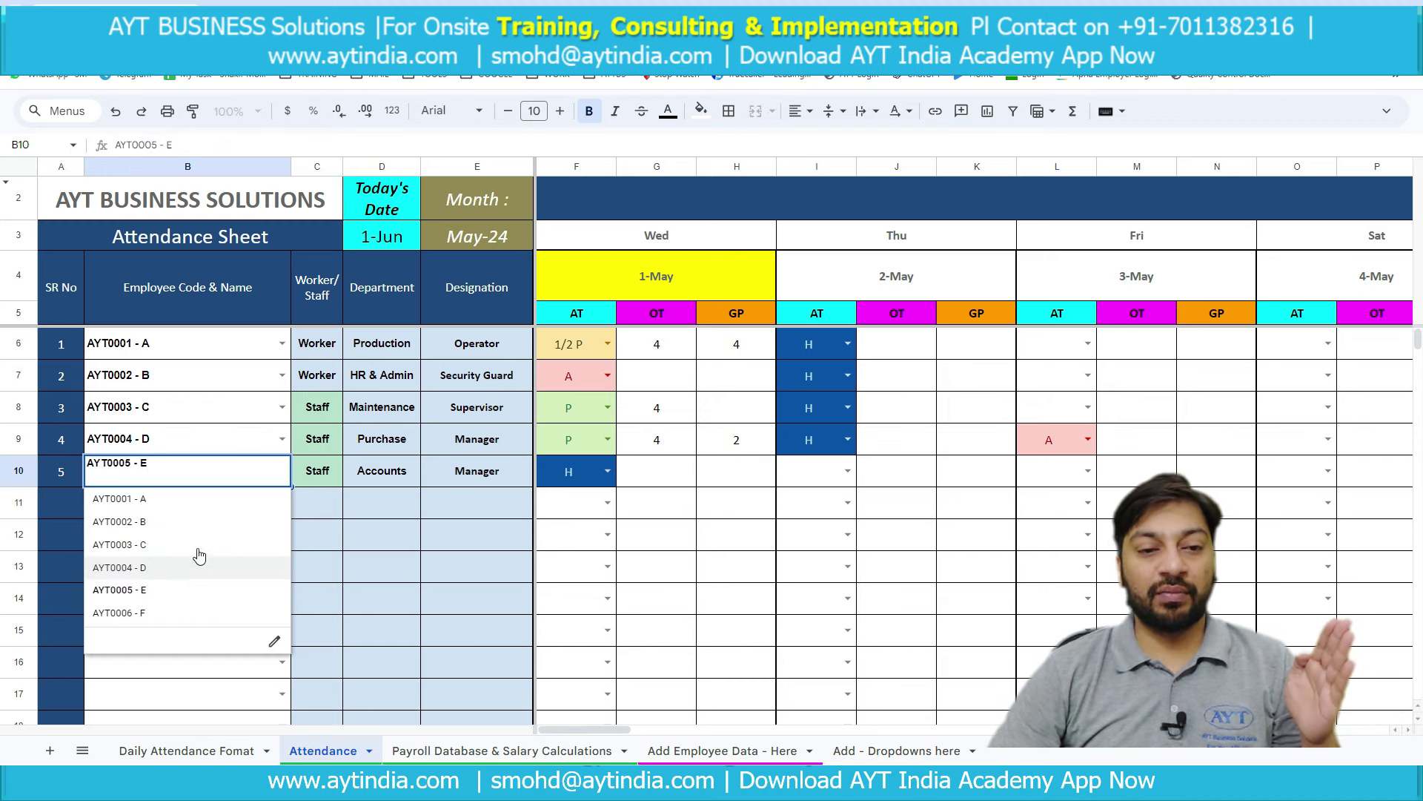
pyautogui.click(418, 557)
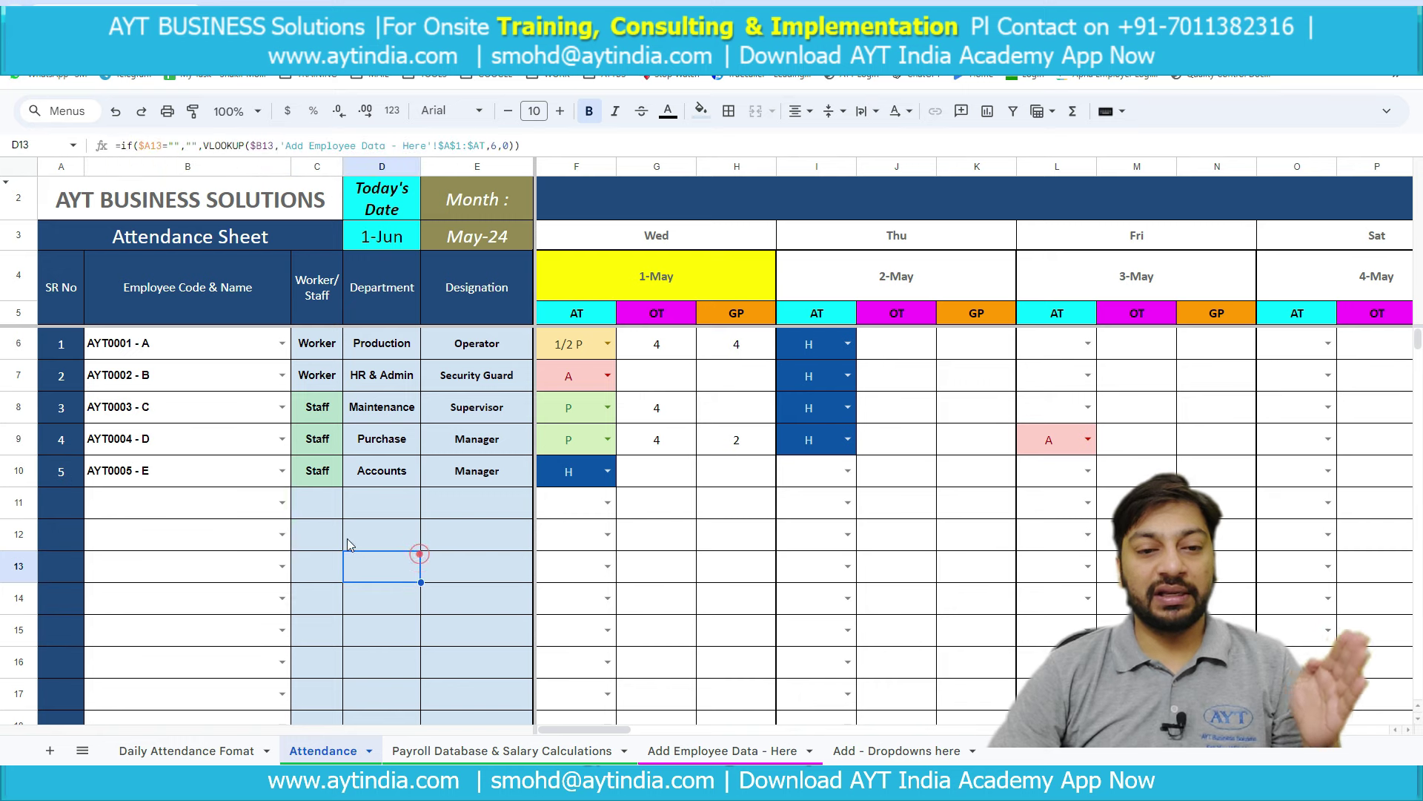
# - Set the SR No 5 employee to AYT0003 - C and inspect its Worker/Staff, Department and Designation lookup formulas
pyautogui.click(282, 471)
pyautogui.click(192, 542)
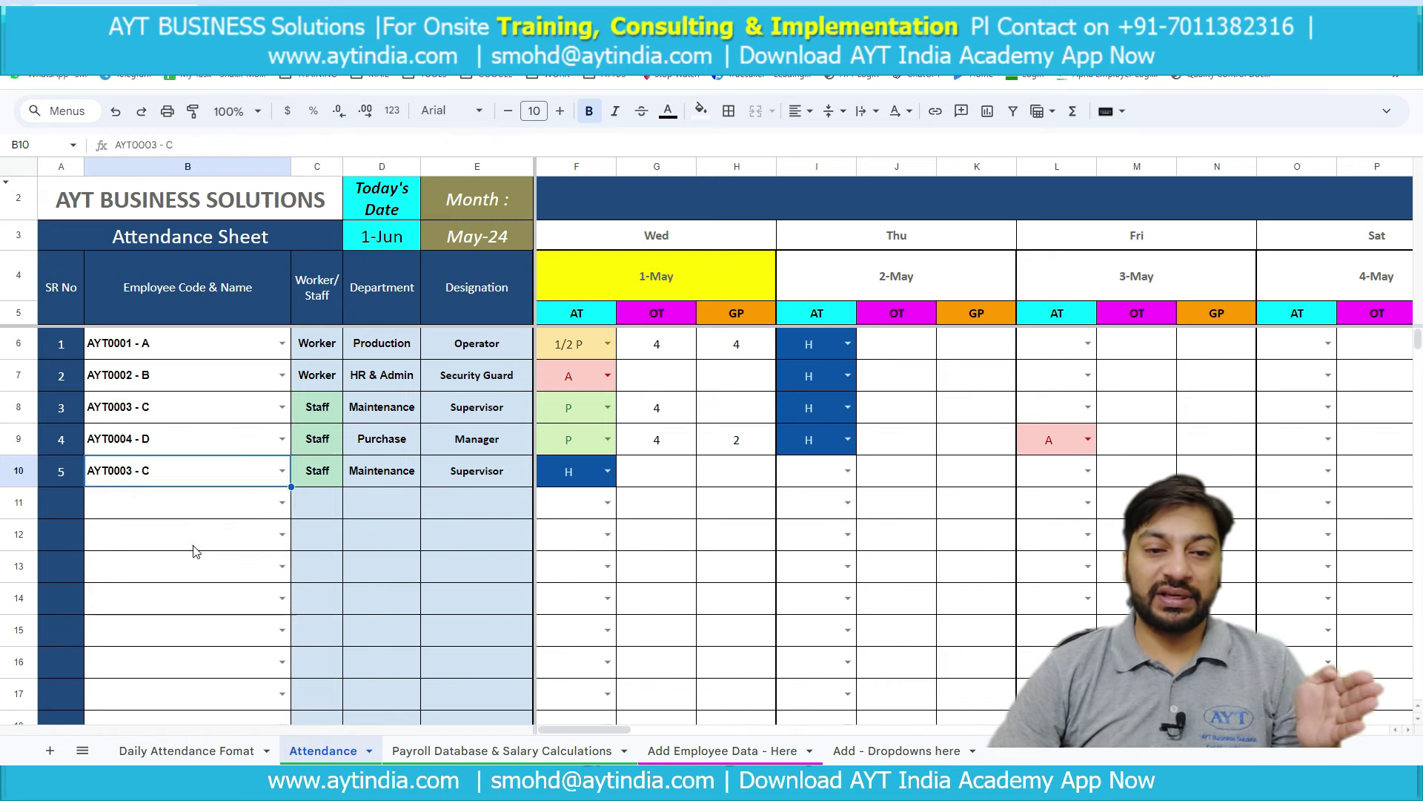
pyautogui.click(318, 475)
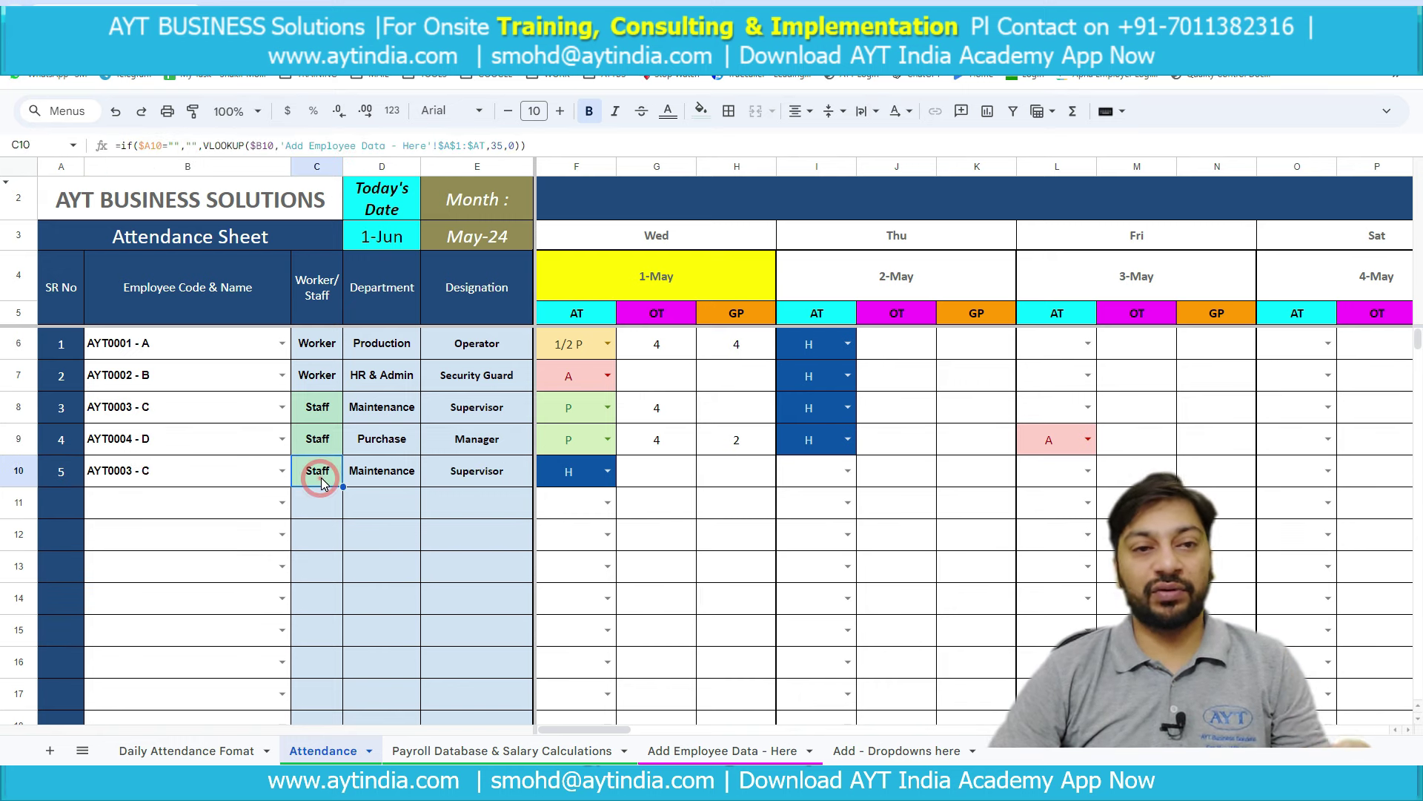
pyautogui.click(390, 482)
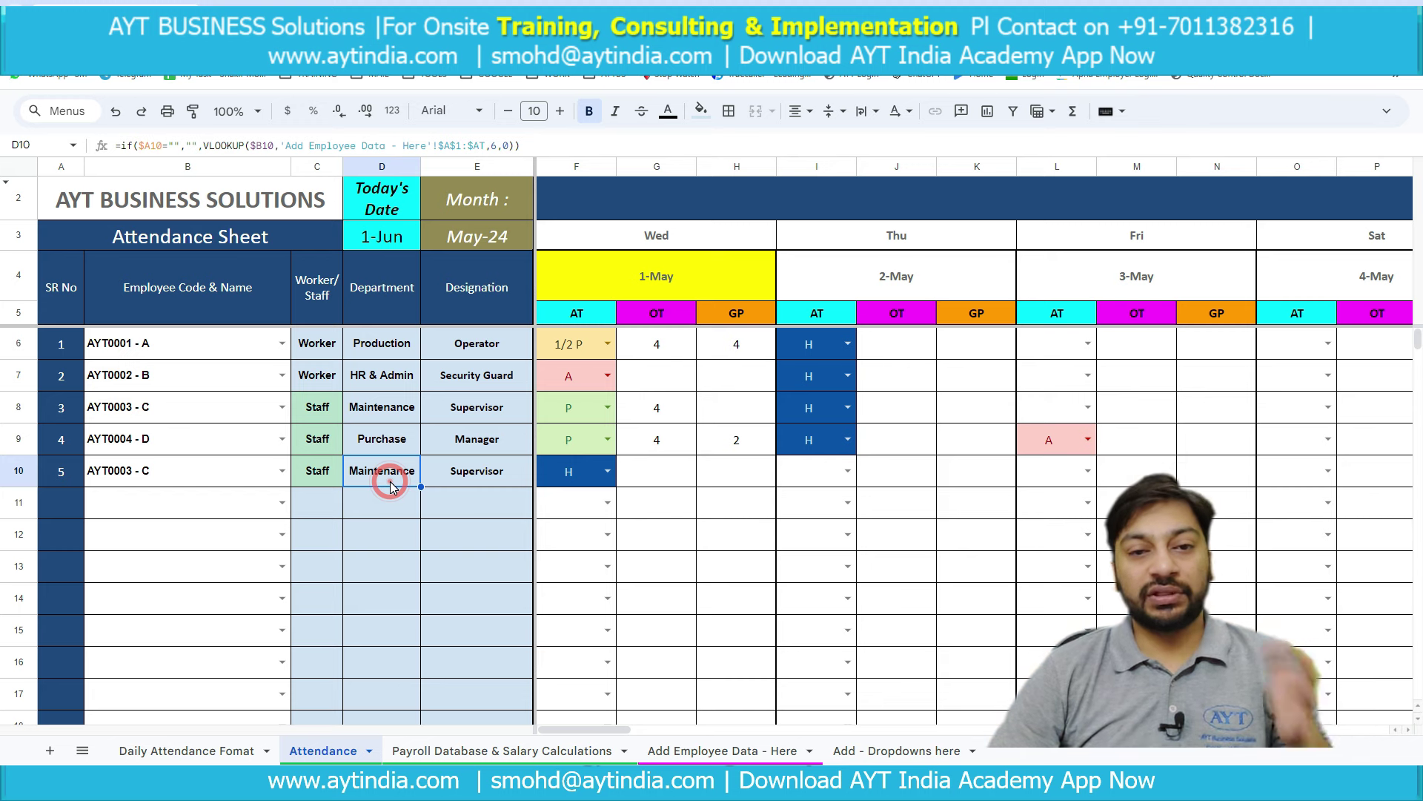
pyautogui.click(461, 476)
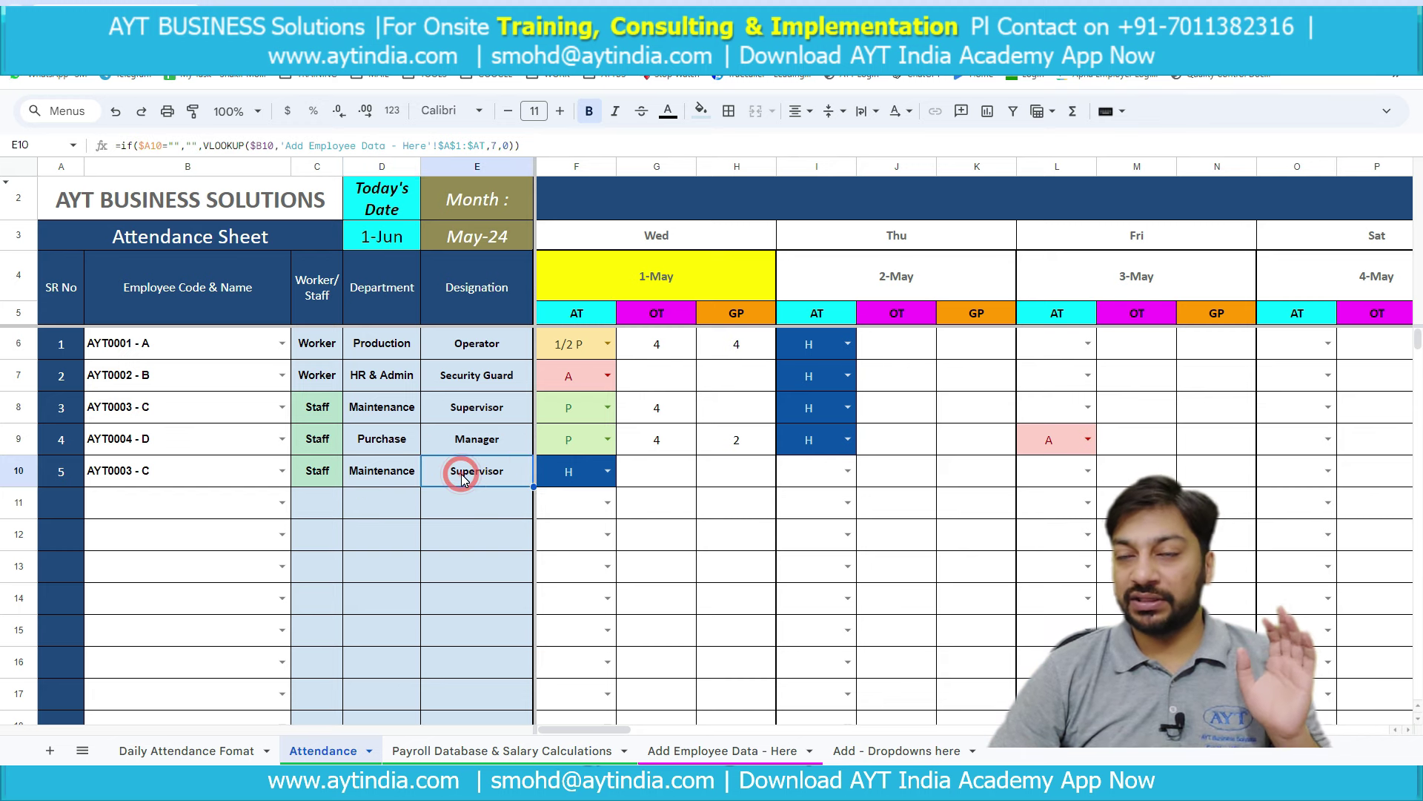
# - Inspect the first date cell of the Attendance sheet and the formula of the second date beside it
pyautogui.click(653, 254)
pyautogui.doubleClick(639, 277)
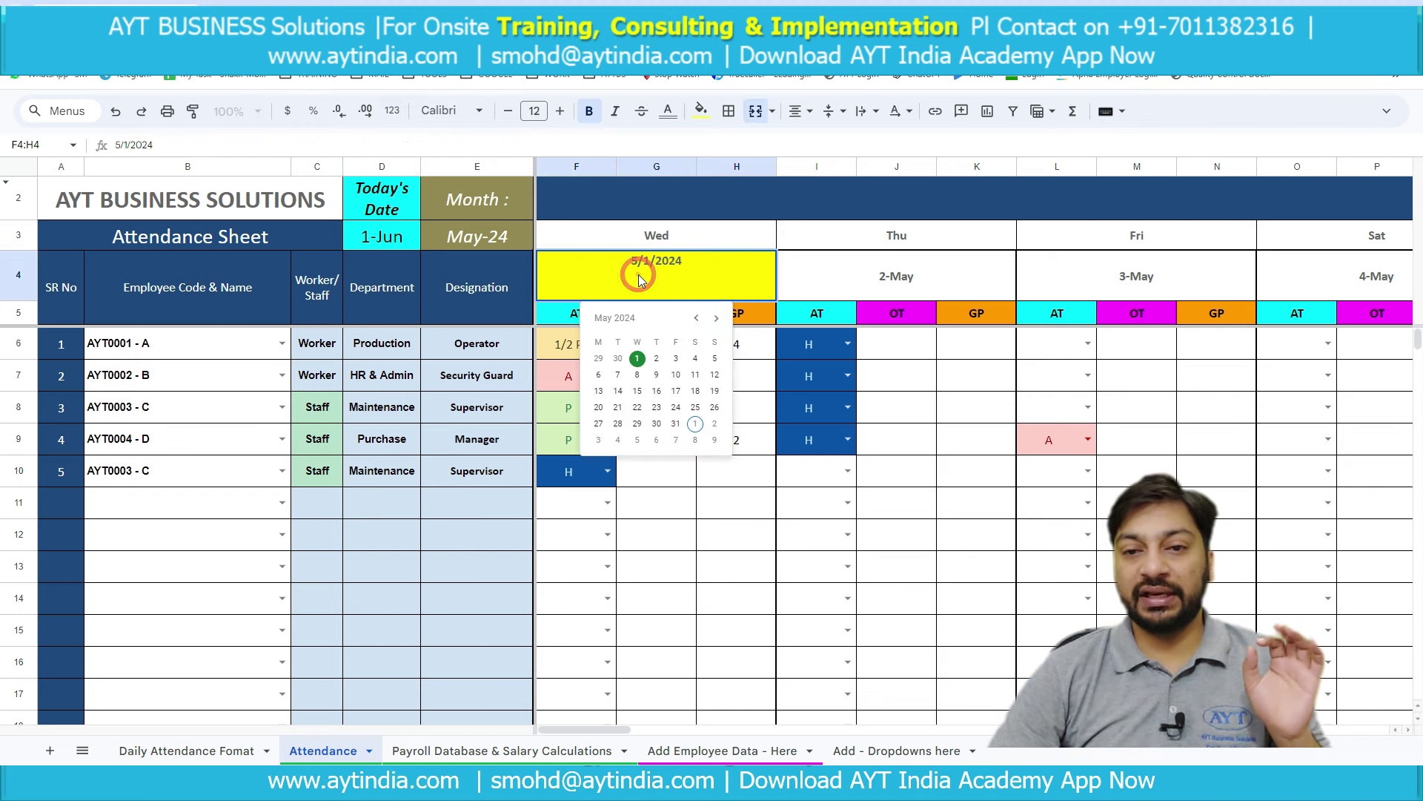
pyautogui.click(880, 279)
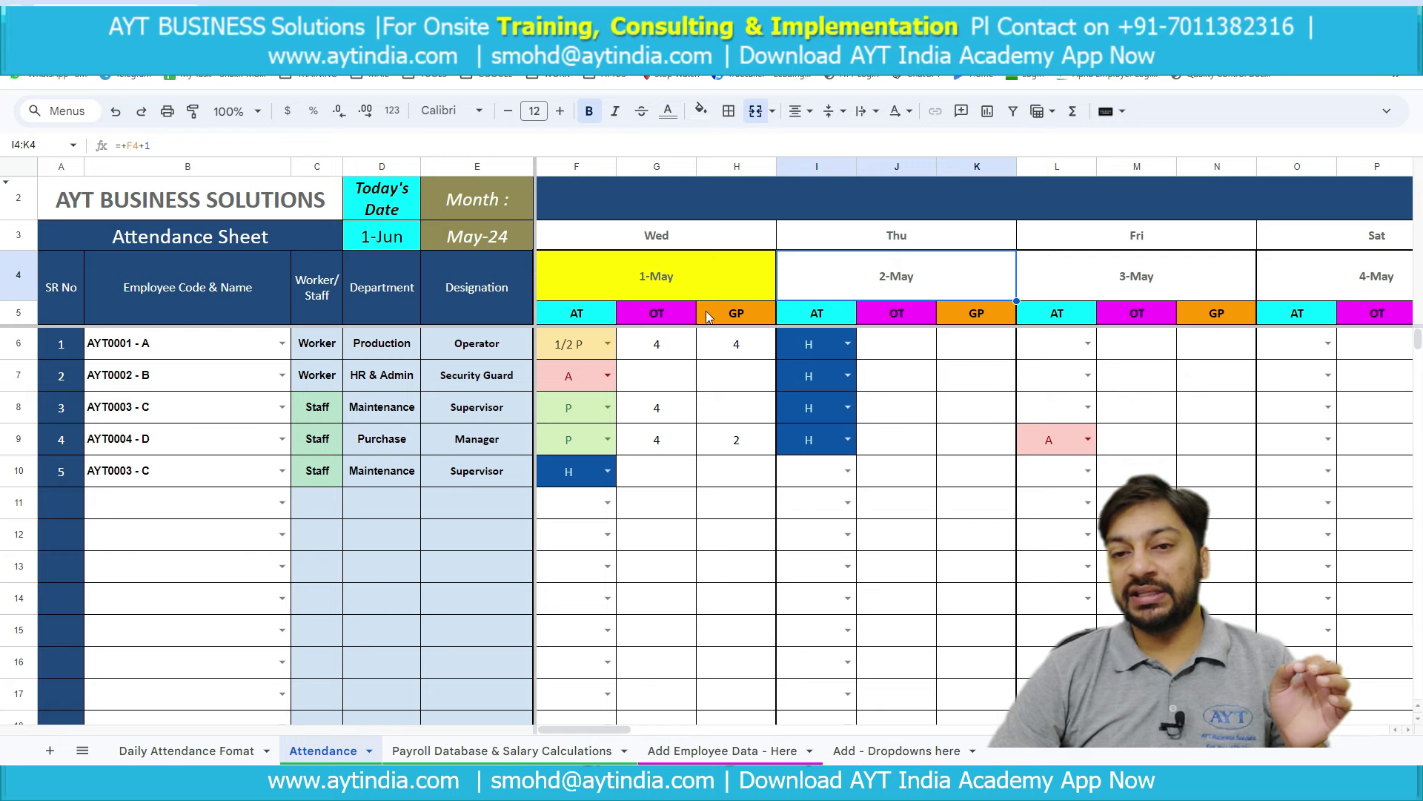
# - Set the first date of the Attendance sheet to 6/1/2024
pyautogui.doubleClick(688, 269)
pyautogui.click(716, 317)
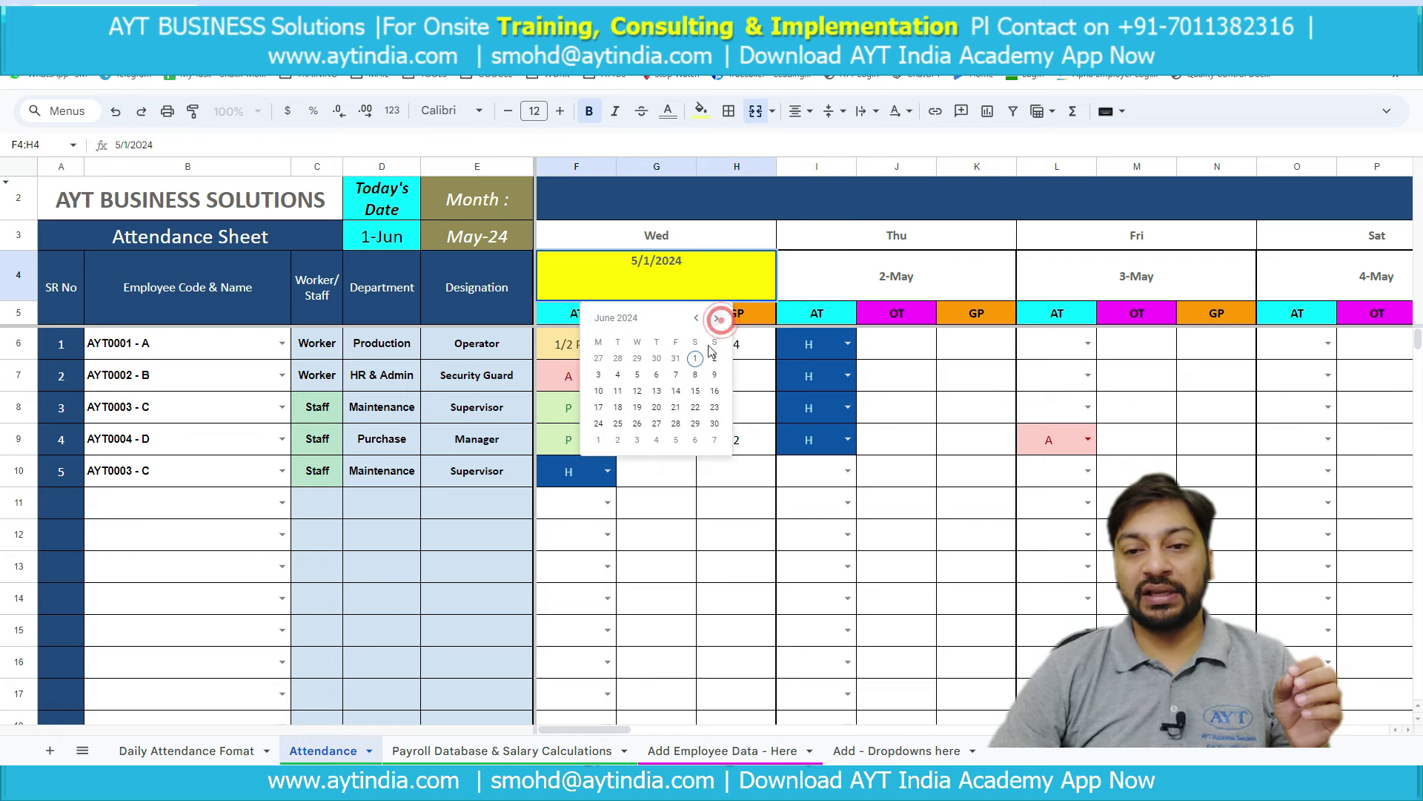
pyautogui.click(694, 359)
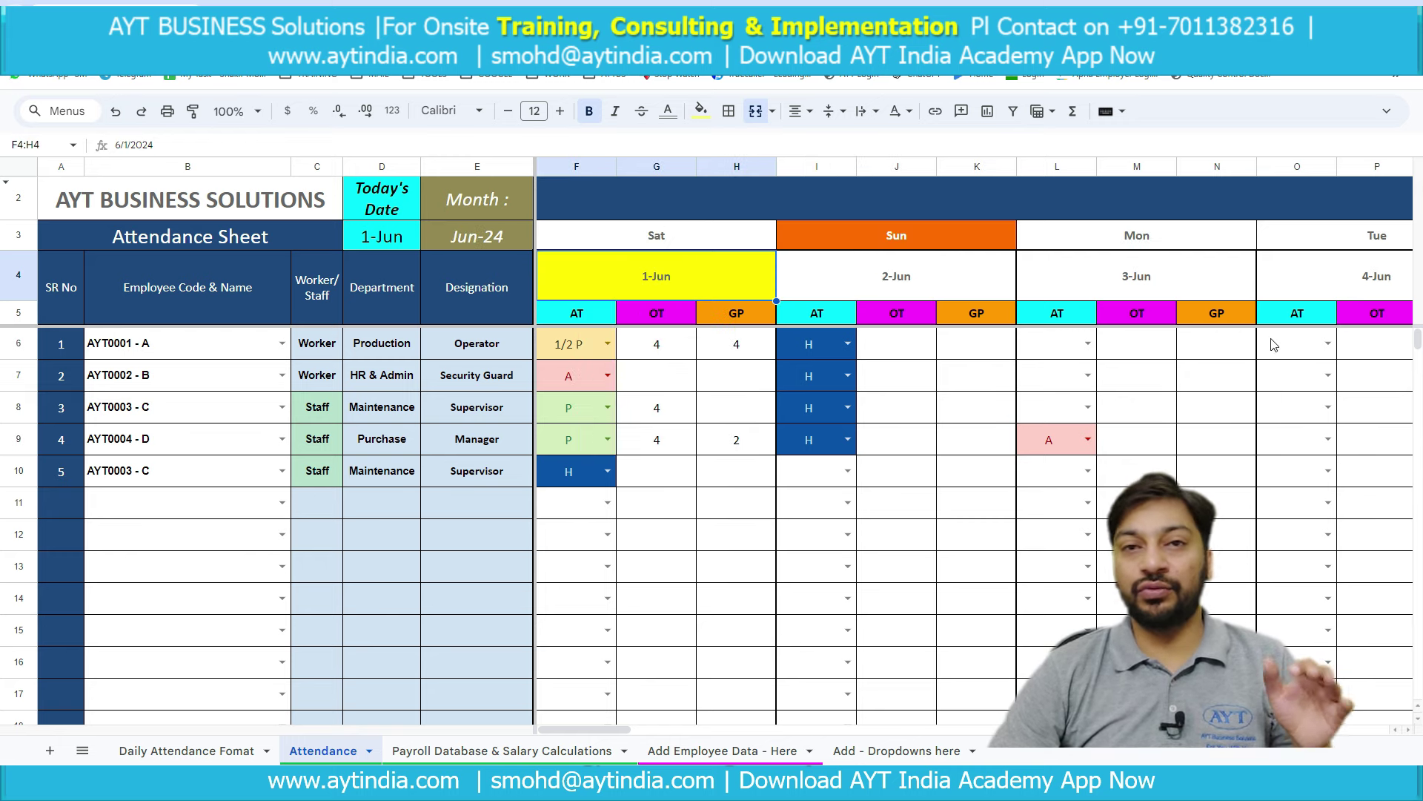
# - Set the first date of the Attendance sheet to 7/1/2024
pyautogui.doubleClick(771, 272)
pyautogui.click(716, 318)
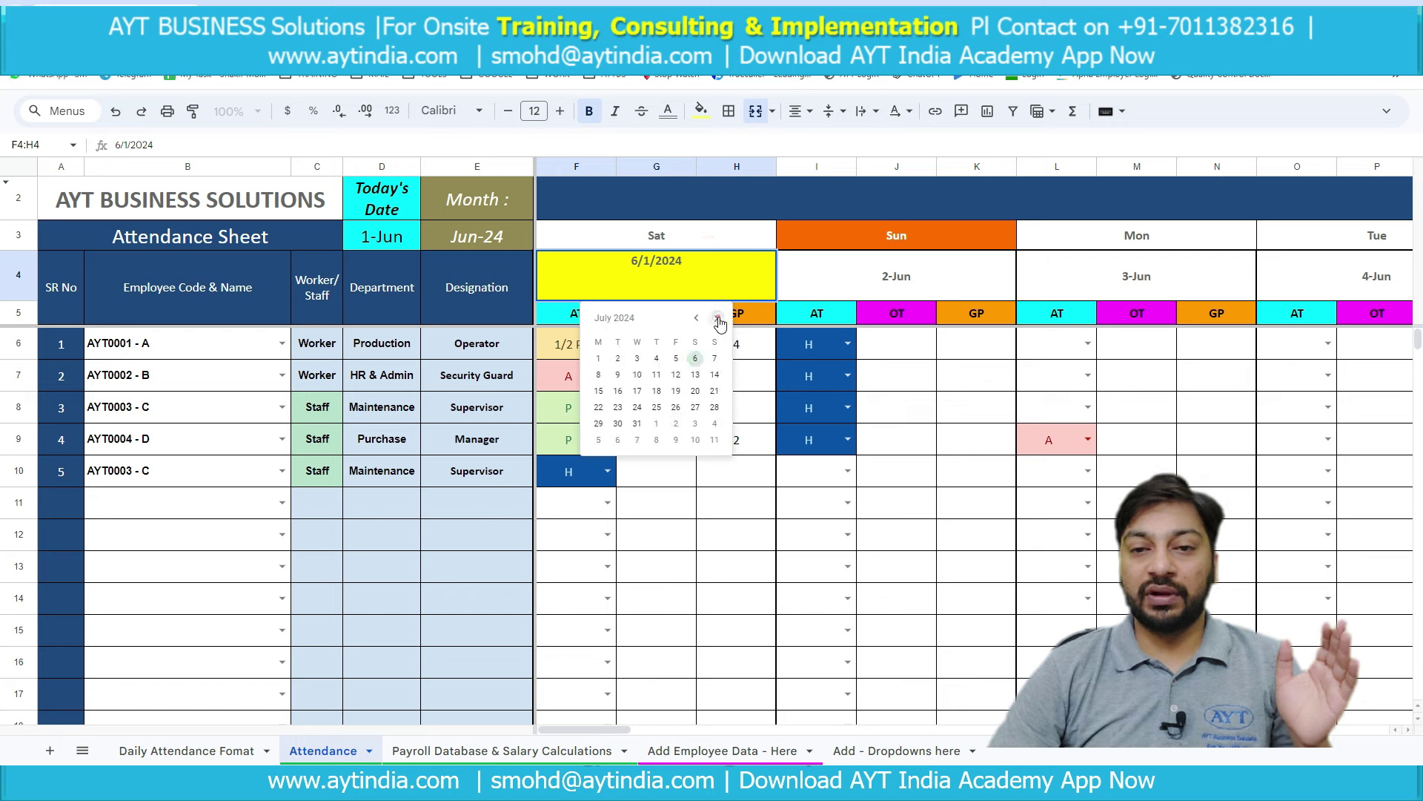
pyautogui.click(598, 359)
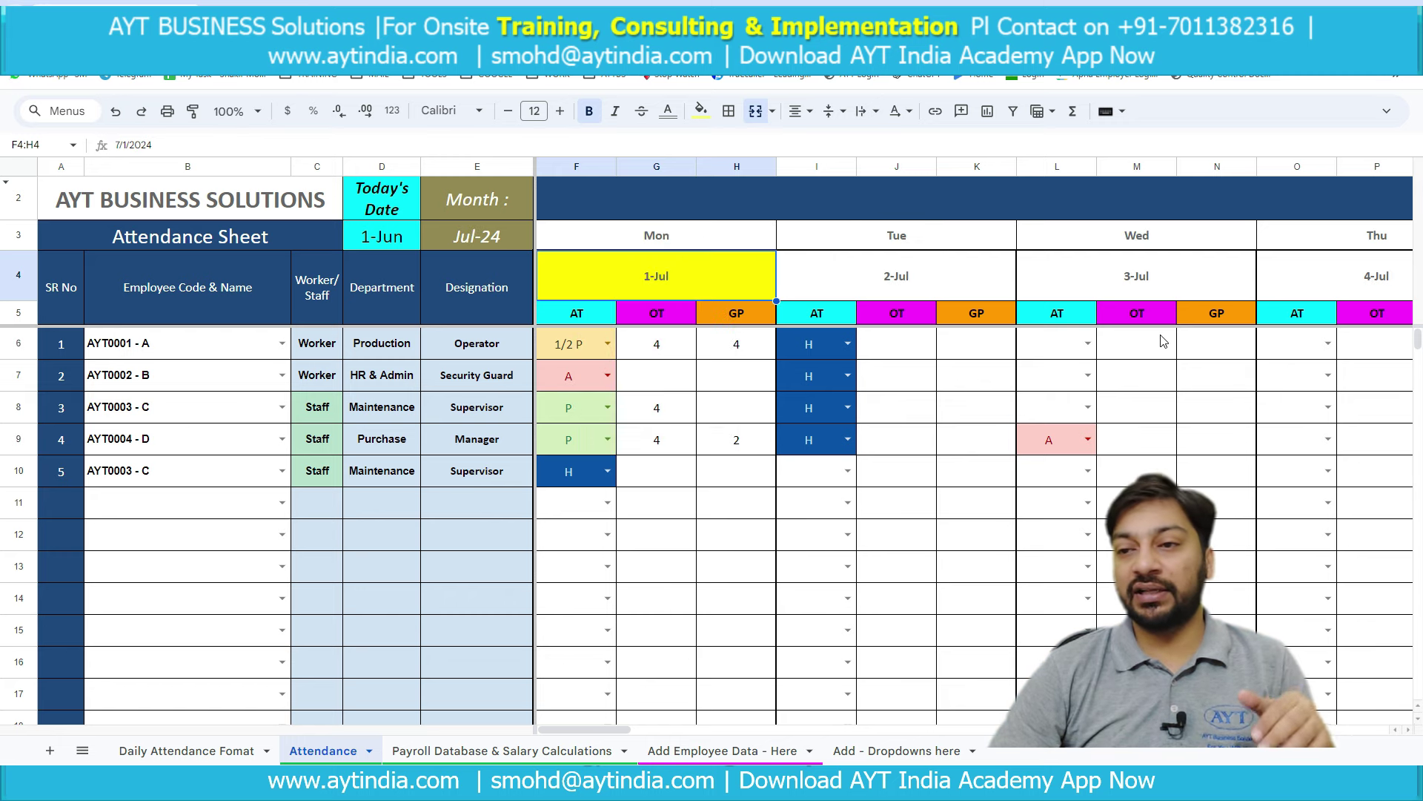
# - Set the first date of the Attendance sheet to 5/1/2024
pyautogui.doubleClick(713, 282)
pyautogui.click(695, 318)
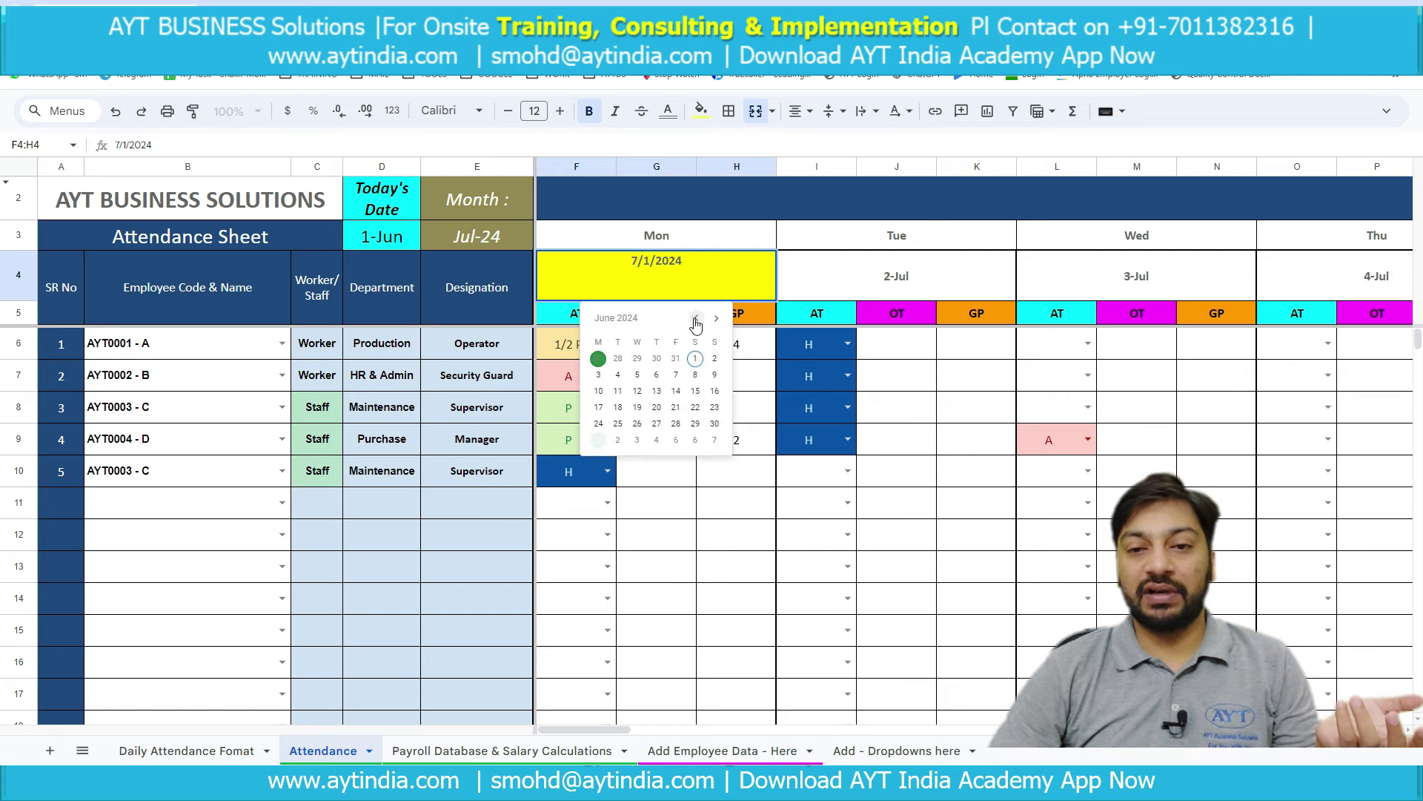
pyautogui.click(696, 319)
pyautogui.click(638, 363)
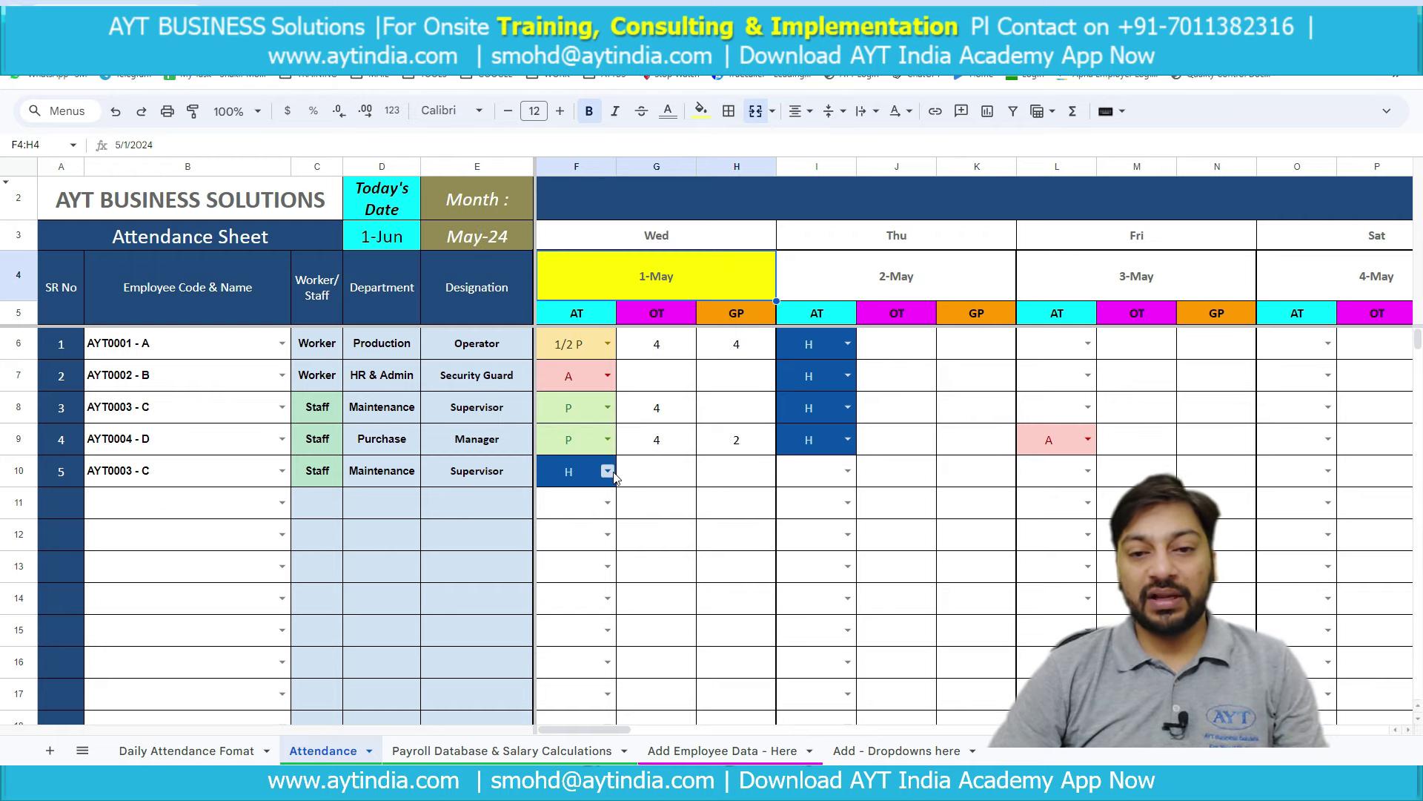
# - Examine the date headers across the whole month up to the attendance summary and return to the employee columns
pyautogui.press('Right')
pyautogui.press('Right')
pyautogui.press('Right')
pyautogui.press('Right')
pyautogui.press('Right')
pyautogui.press('Right')
pyautogui.press('Right')
pyautogui.press('Right')
pyautogui.press('Right')
pyautogui.press('Right')
pyautogui.press('Right')
pyautogui.press('Right')
pyautogui.press('Right')
pyautogui.press('Right')
pyautogui.press('Right')
pyautogui.press('Right')
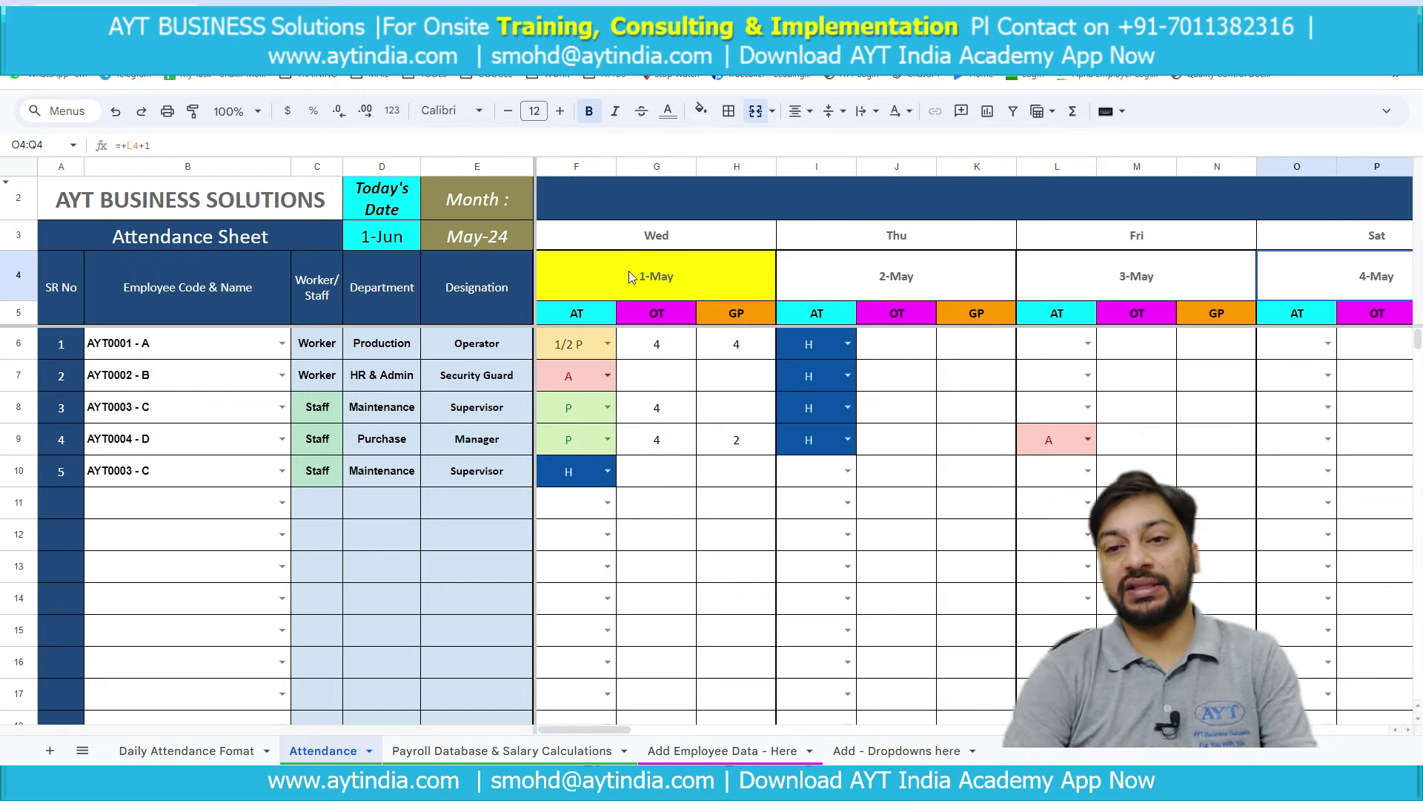
pyautogui.press('Right')
pyautogui.press('Right')
pyautogui.press('Right')
pyautogui.press('Right')
pyautogui.press('Right')
pyautogui.press('Right')
pyautogui.press('Right')
pyautogui.press('Right')
pyautogui.press('Right')
pyautogui.press('Right')
pyautogui.press('Right')
pyautogui.press('Right')
pyautogui.press('Right')
pyautogui.press('Right')
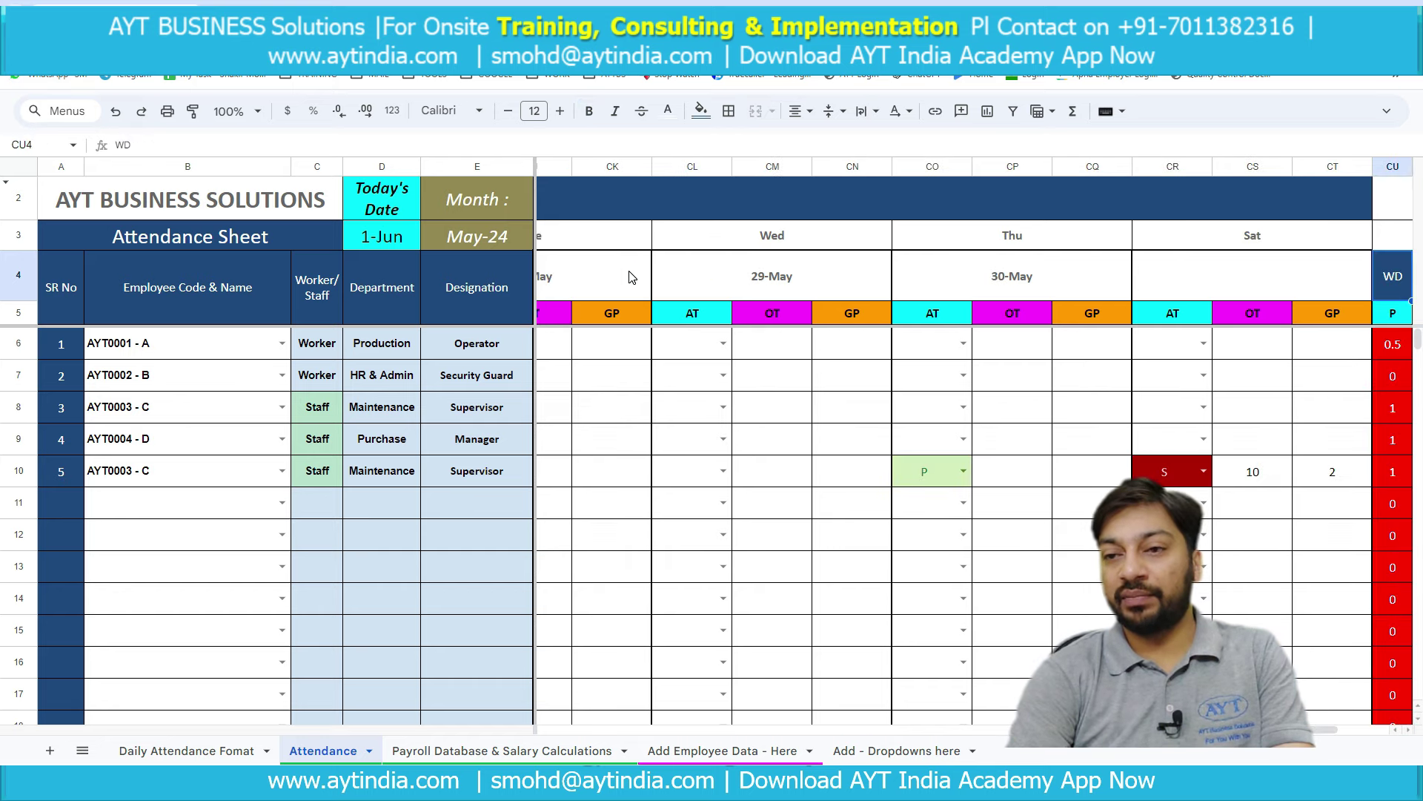
pyautogui.press('Left')
pyautogui.press('Left')
pyautogui.press('Left')
pyautogui.press('Left')
pyautogui.press('Left')
pyautogui.press('Left')
pyautogui.press('Left')
pyautogui.press('Left')
pyautogui.press('Left')
pyautogui.press('Left')
pyautogui.press('Left')
pyautogui.press('Left')
pyautogui.press('Left')
pyautogui.press('Left')
pyautogui.press('Left')
pyautogui.press('Left')
pyautogui.press('Left')
pyautogui.press('Left')
pyautogui.press('Left')
pyautogui.press('Left')
pyautogui.press('Left')
pyautogui.press('Left')
pyautogui.press('Left')
pyautogui.press('Left')
pyautogui.press('Left')
pyautogui.press('Left')
pyautogui.press('Left')
pyautogui.press('Left')
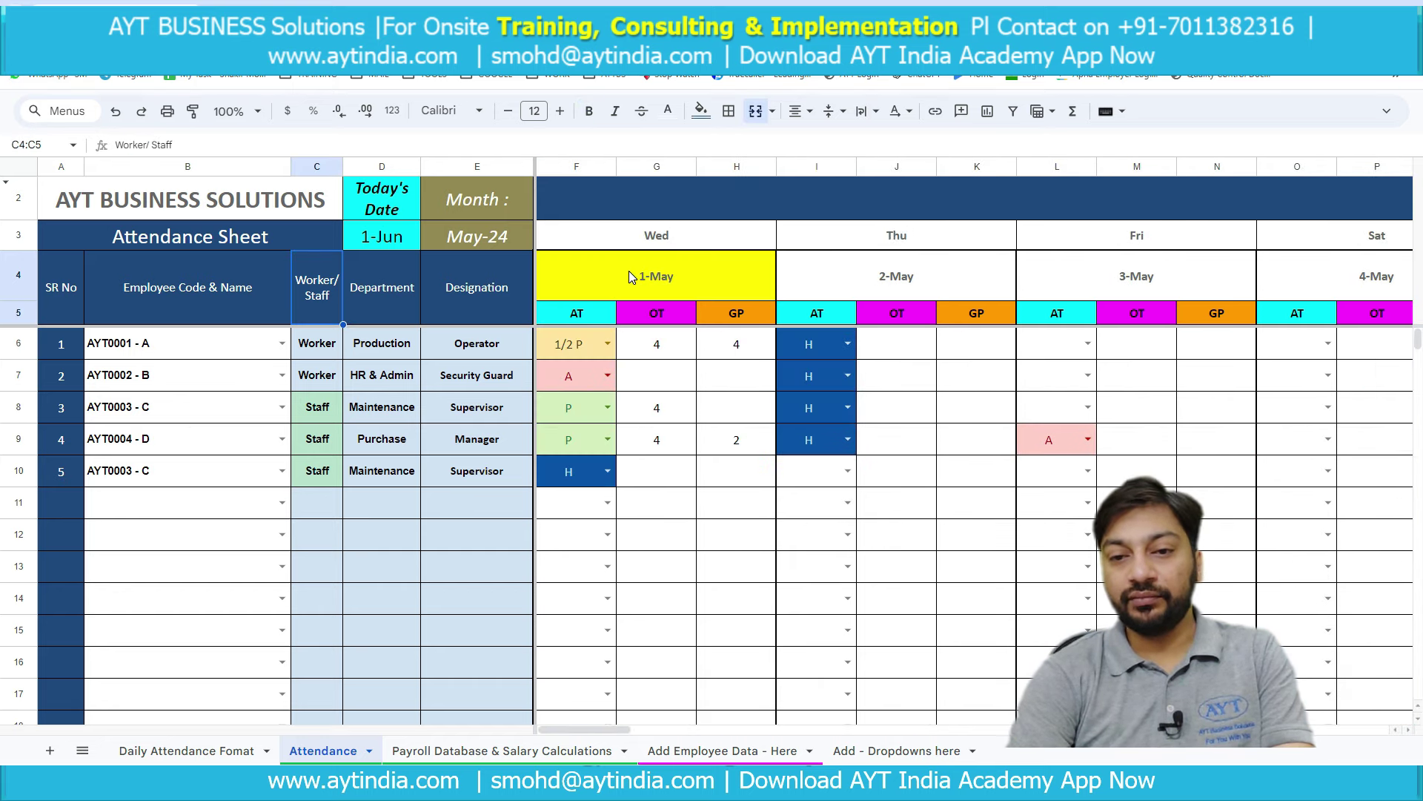
# - Mark the SR No 5 employee's attendance as P for both 1-May and 2-May
pyautogui.scroll(-1, 581, 397)
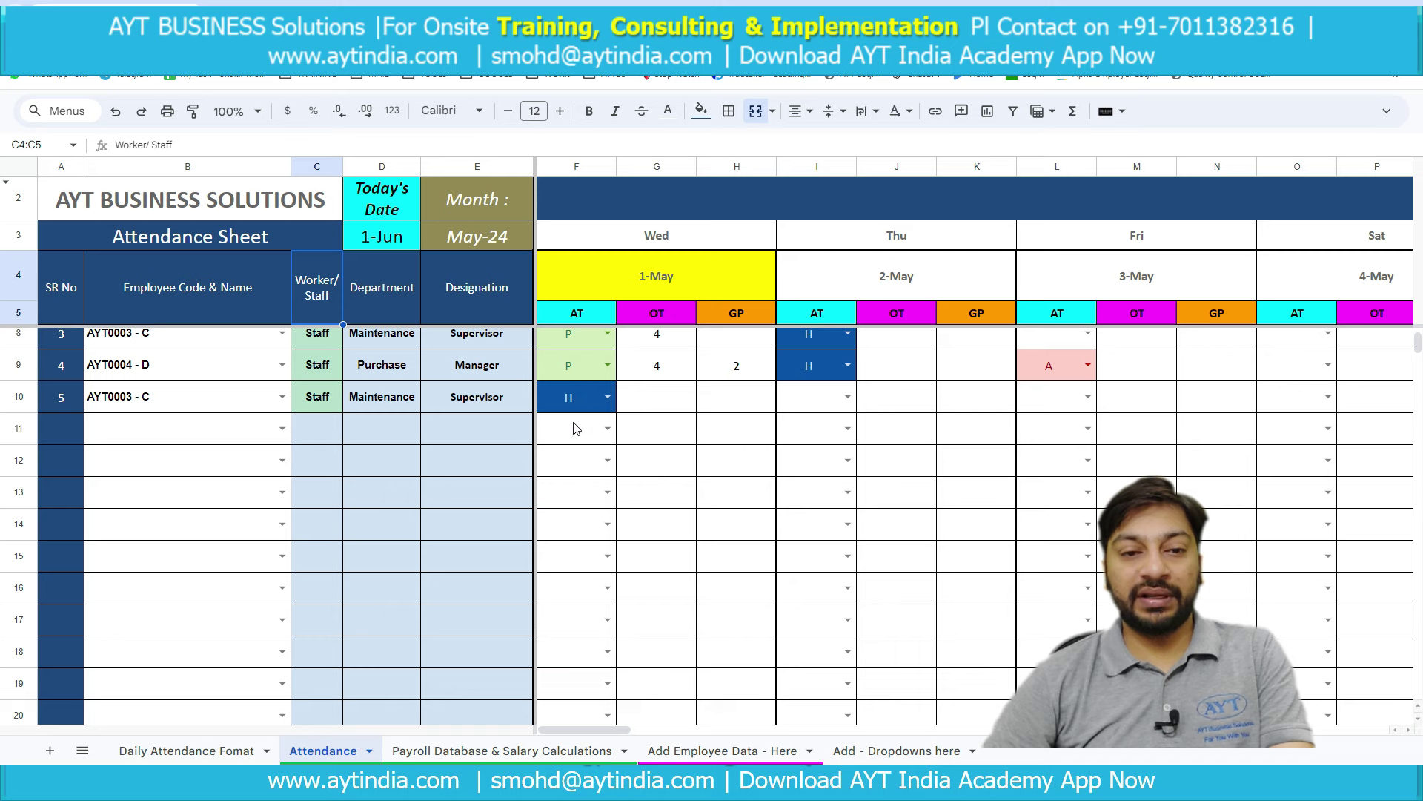
pyautogui.click(210, 397)
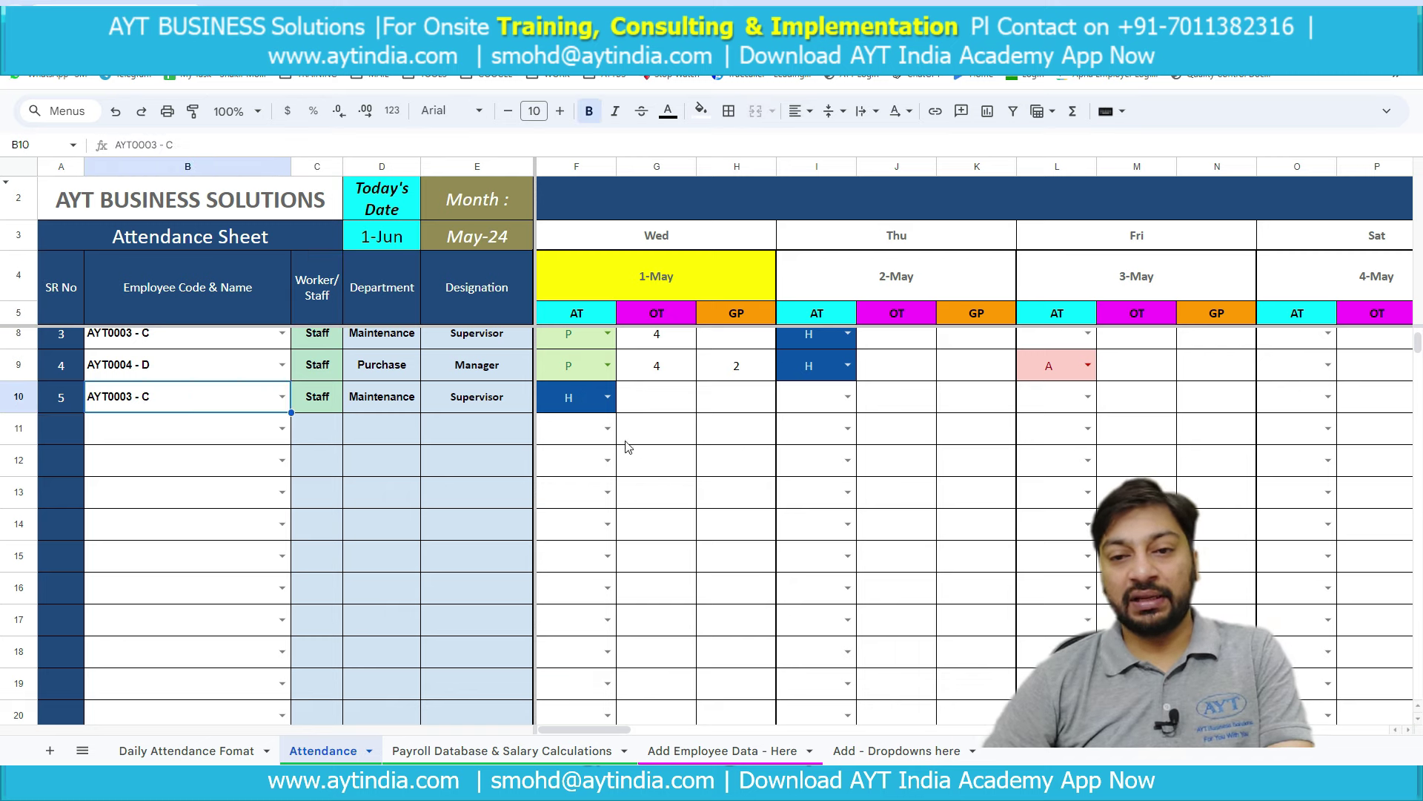
pyautogui.click(609, 401)
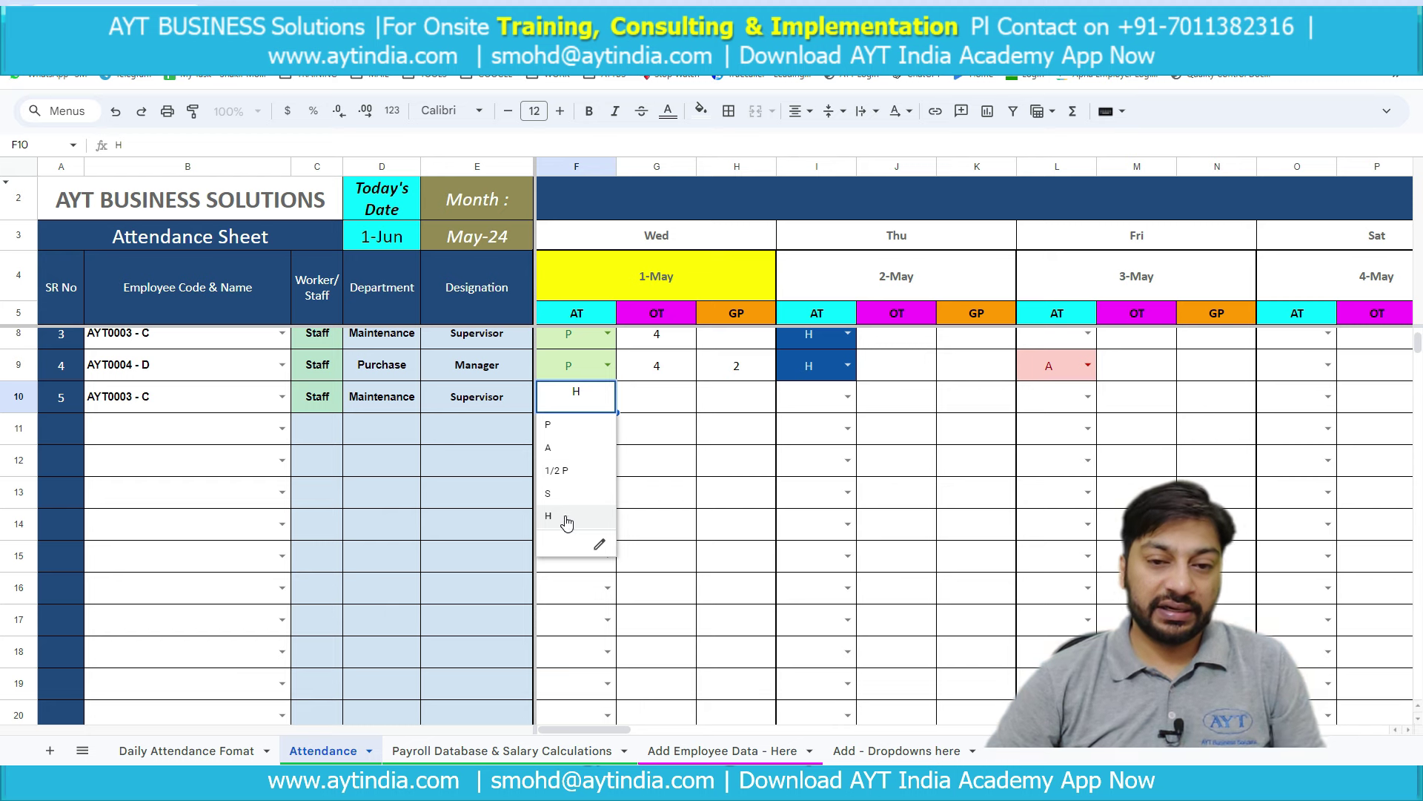
pyautogui.click(585, 425)
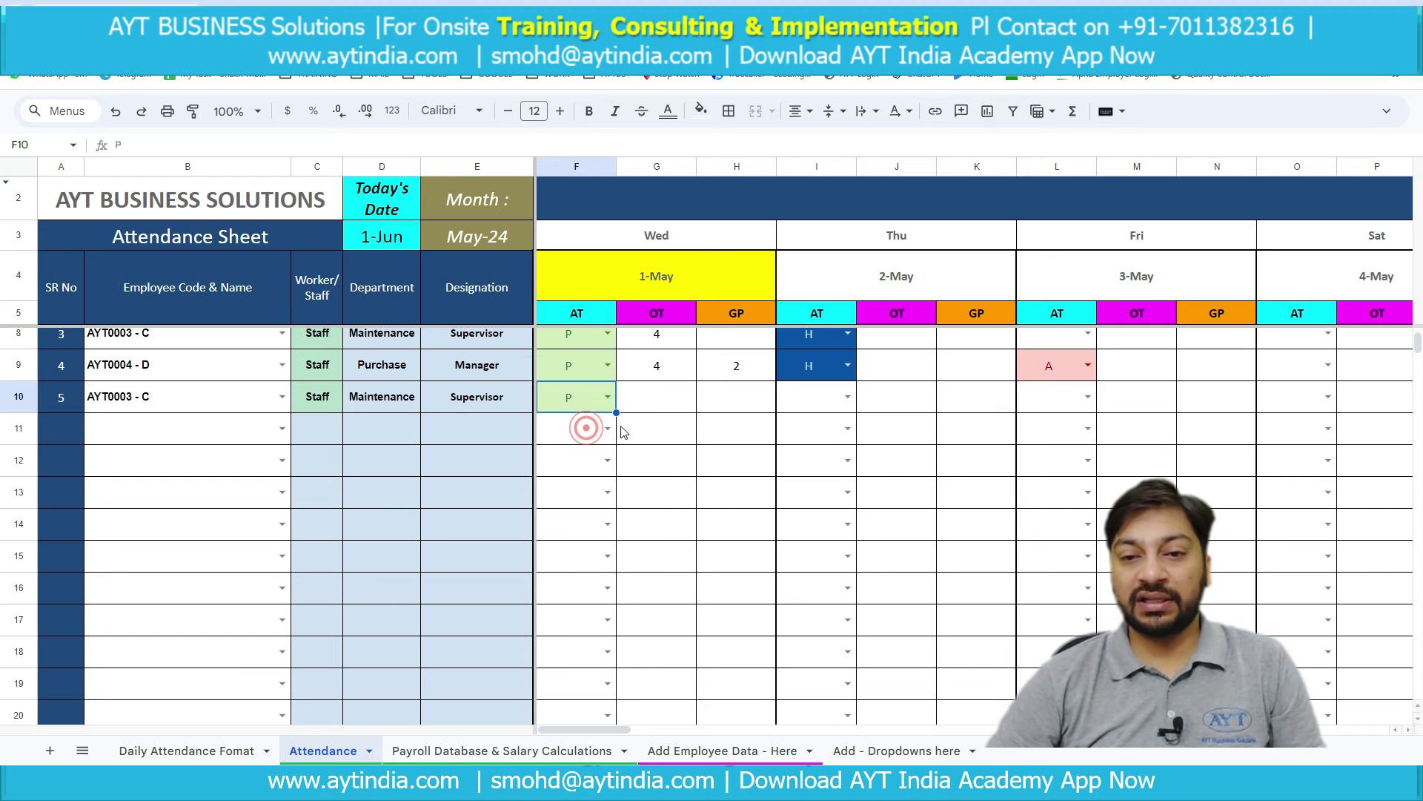
pyautogui.click(849, 401)
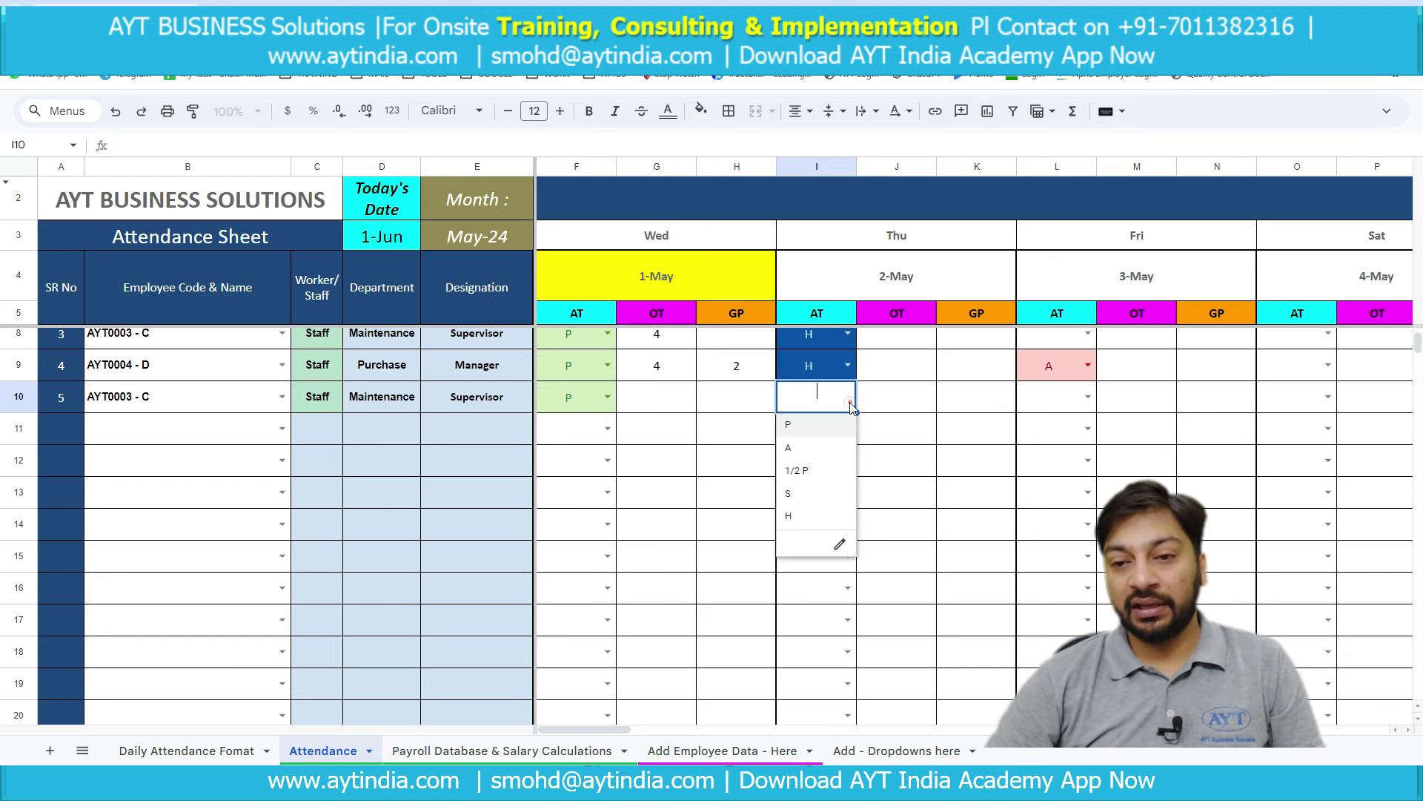
pyautogui.click(820, 432)
# - Enter 4 OT hours and 2 GP hours on 1-May for the SR No 5 employee
pyautogui.click(643, 388)
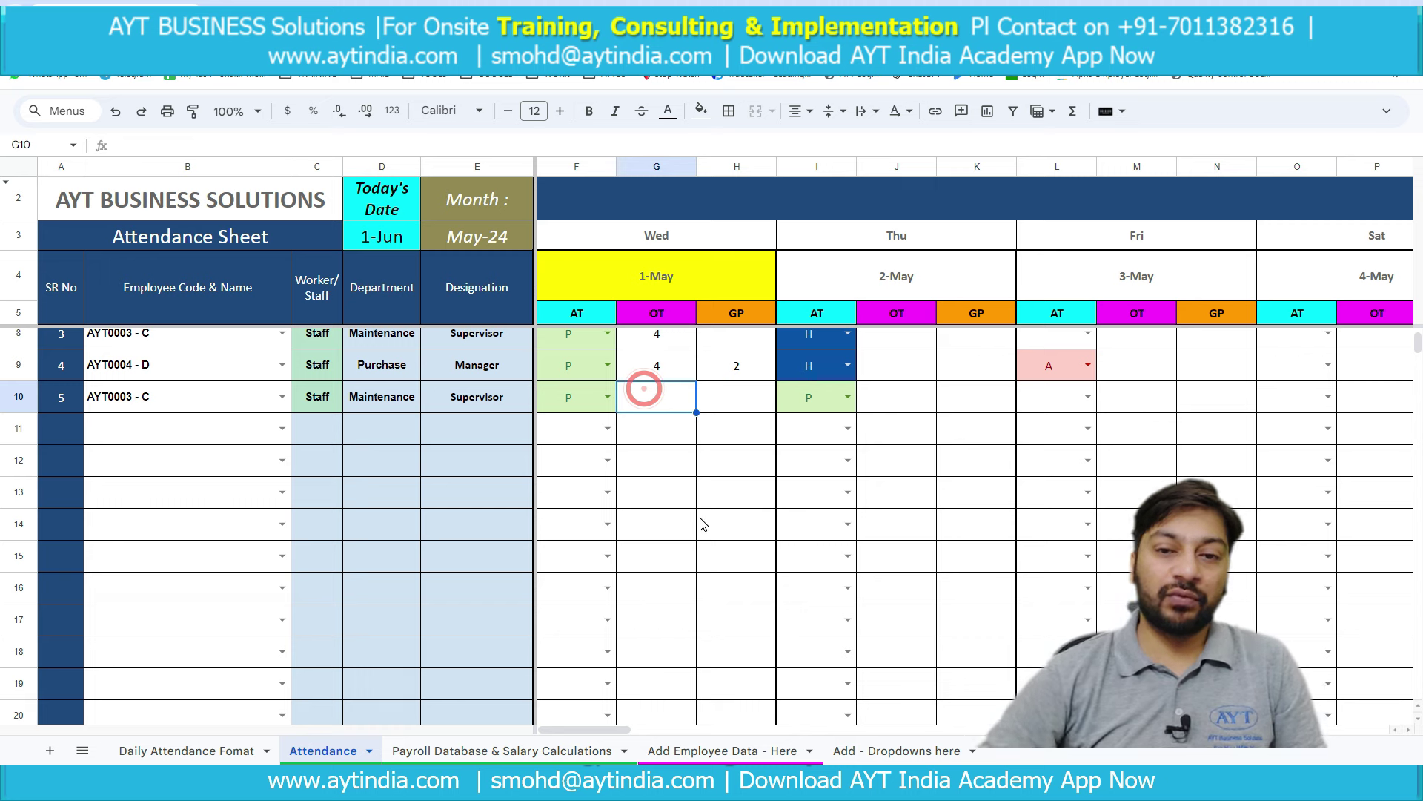
pyautogui.write('4')
pyautogui.press('Tab')
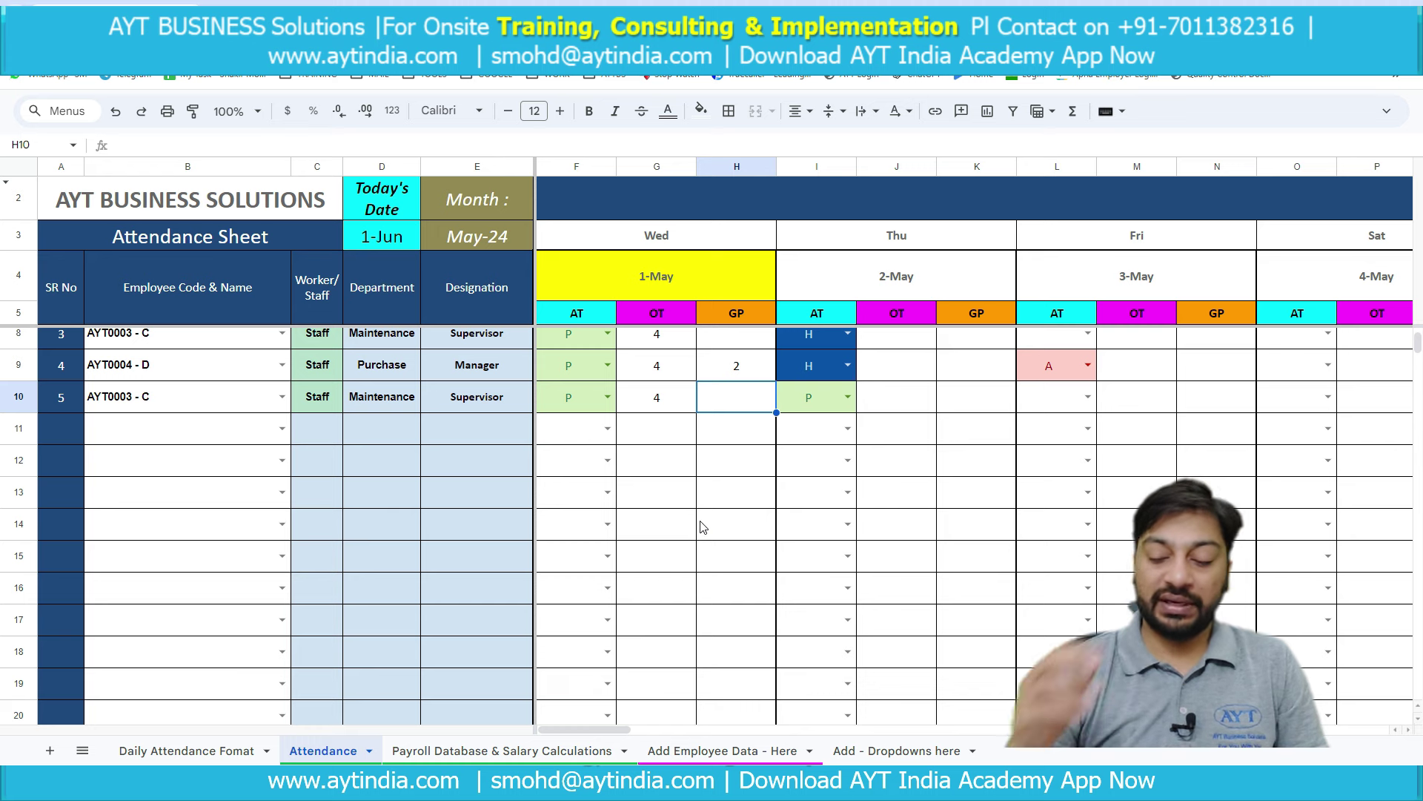
pyautogui.write('2')
pyautogui.press('Tab')
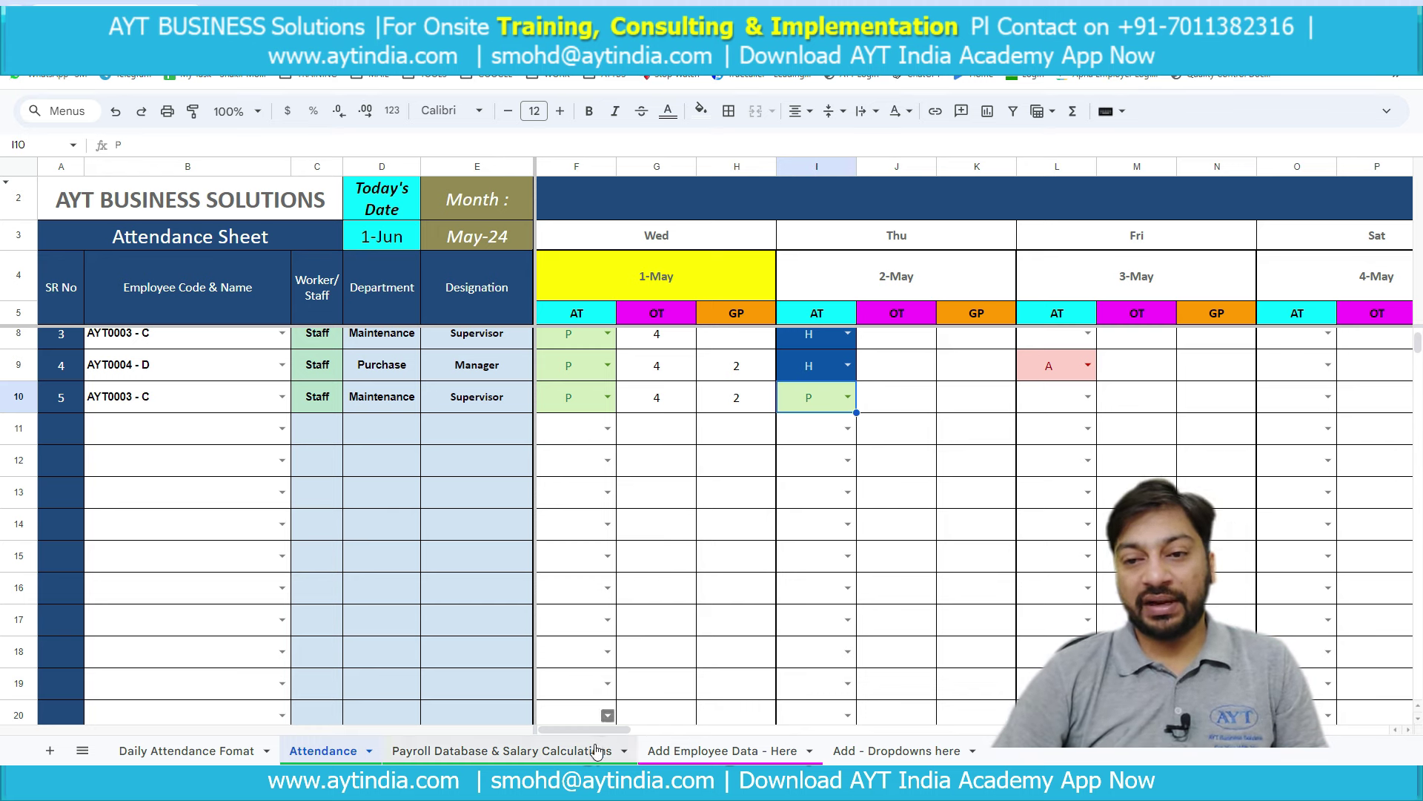
# - Inspect the SR No 5 employee's summary formulas for WD, GH, S, AB, Over Time and Gate Pass Hrs
pyautogui.hscroll(15, 611, 734)
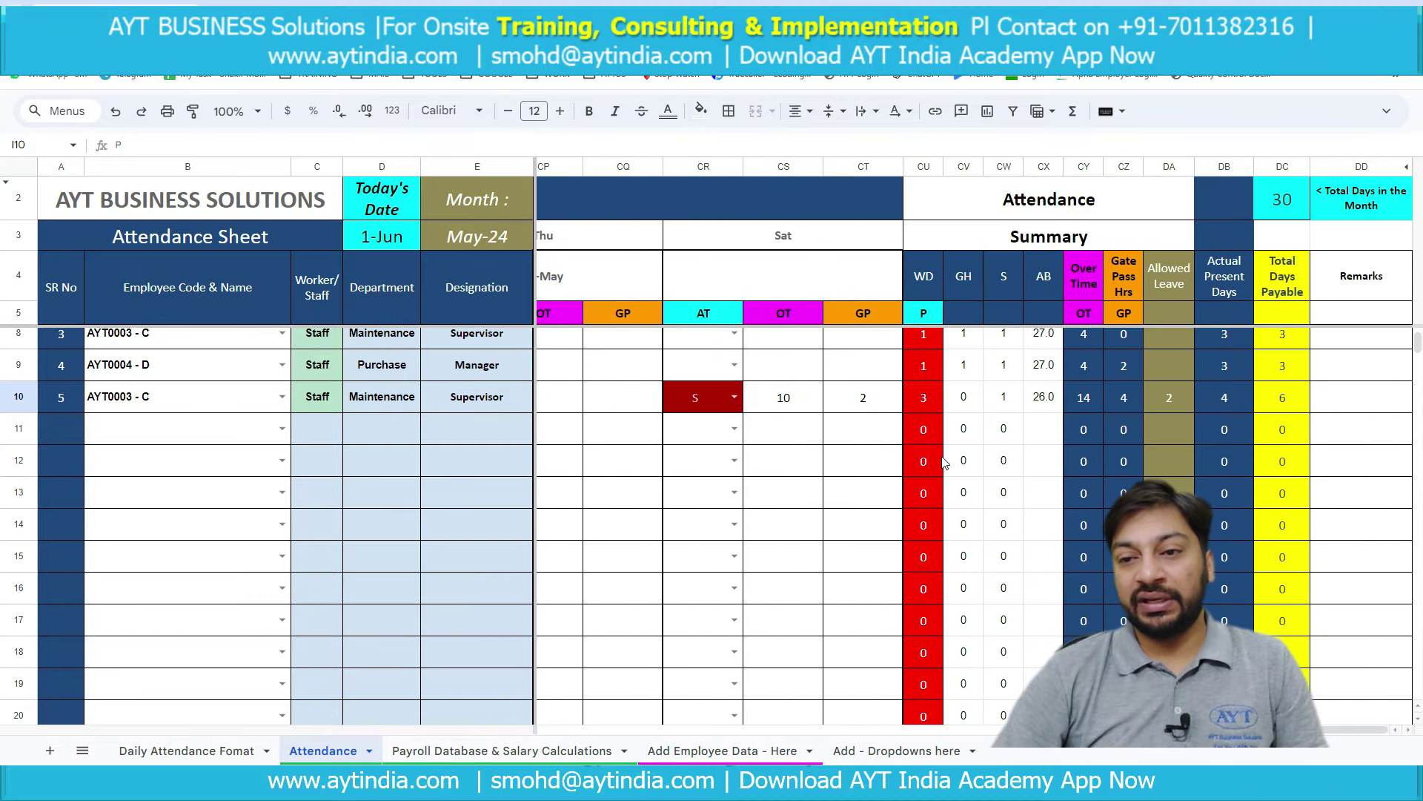
pyautogui.click(921, 404)
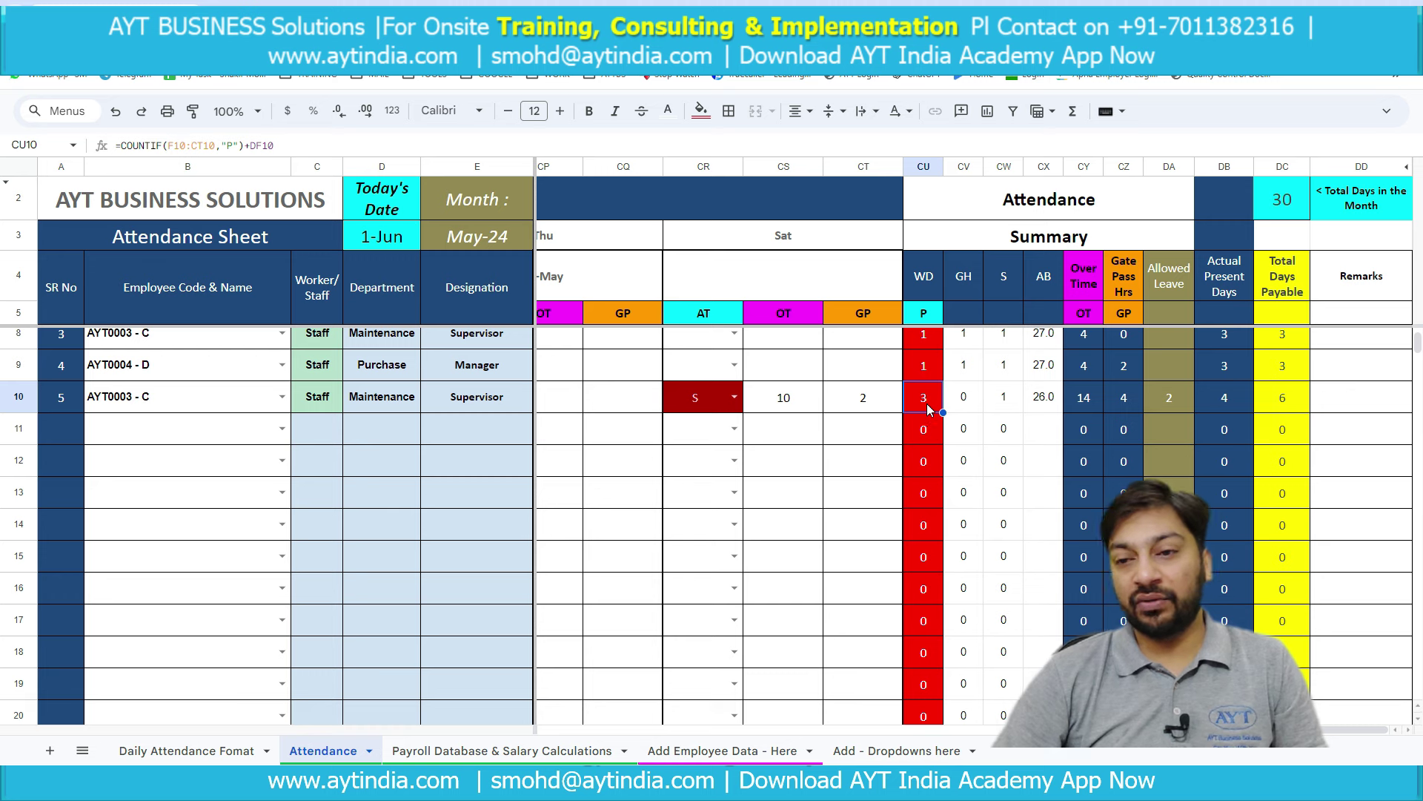
pyautogui.click(964, 400)
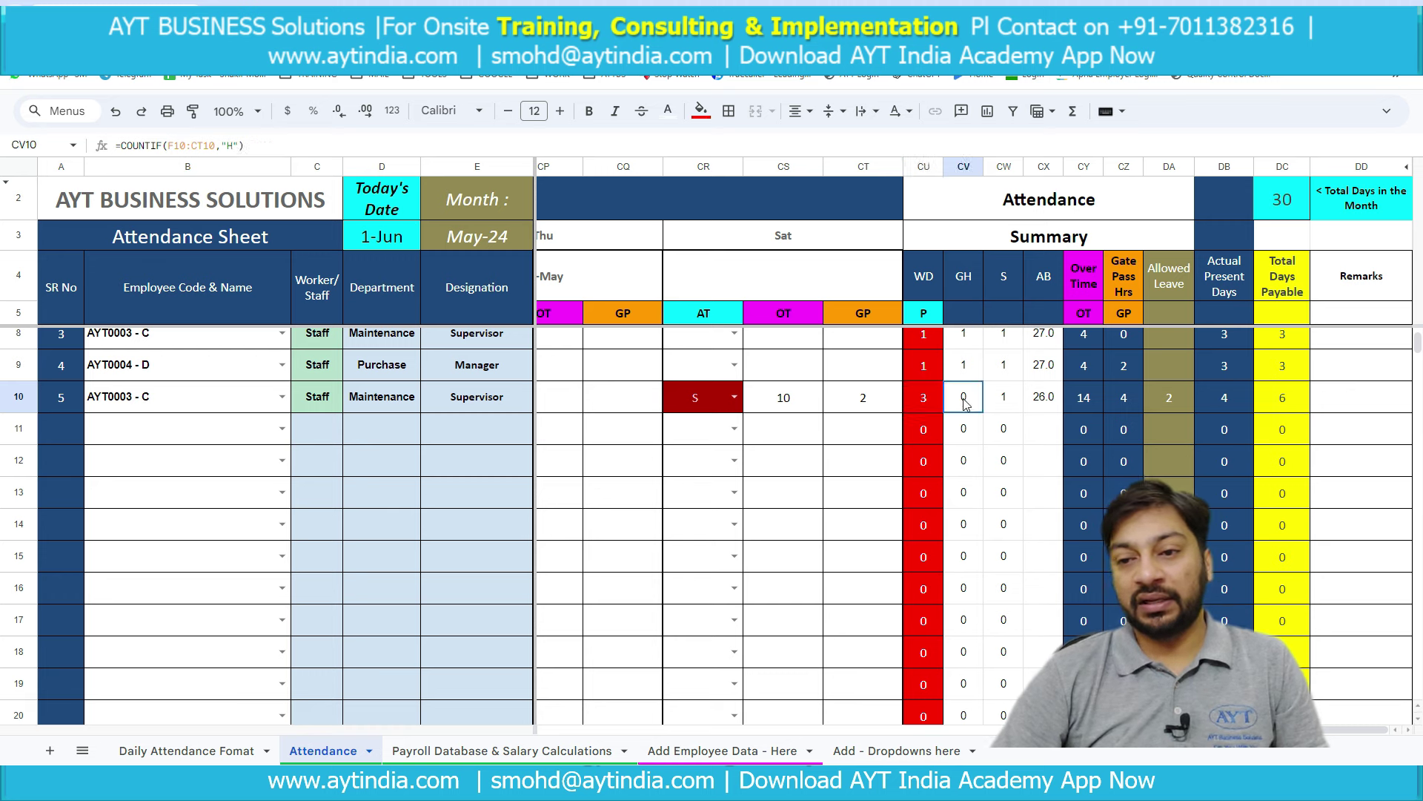
pyautogui.click(1007, 401)
pyautogui.click(1053, 404)
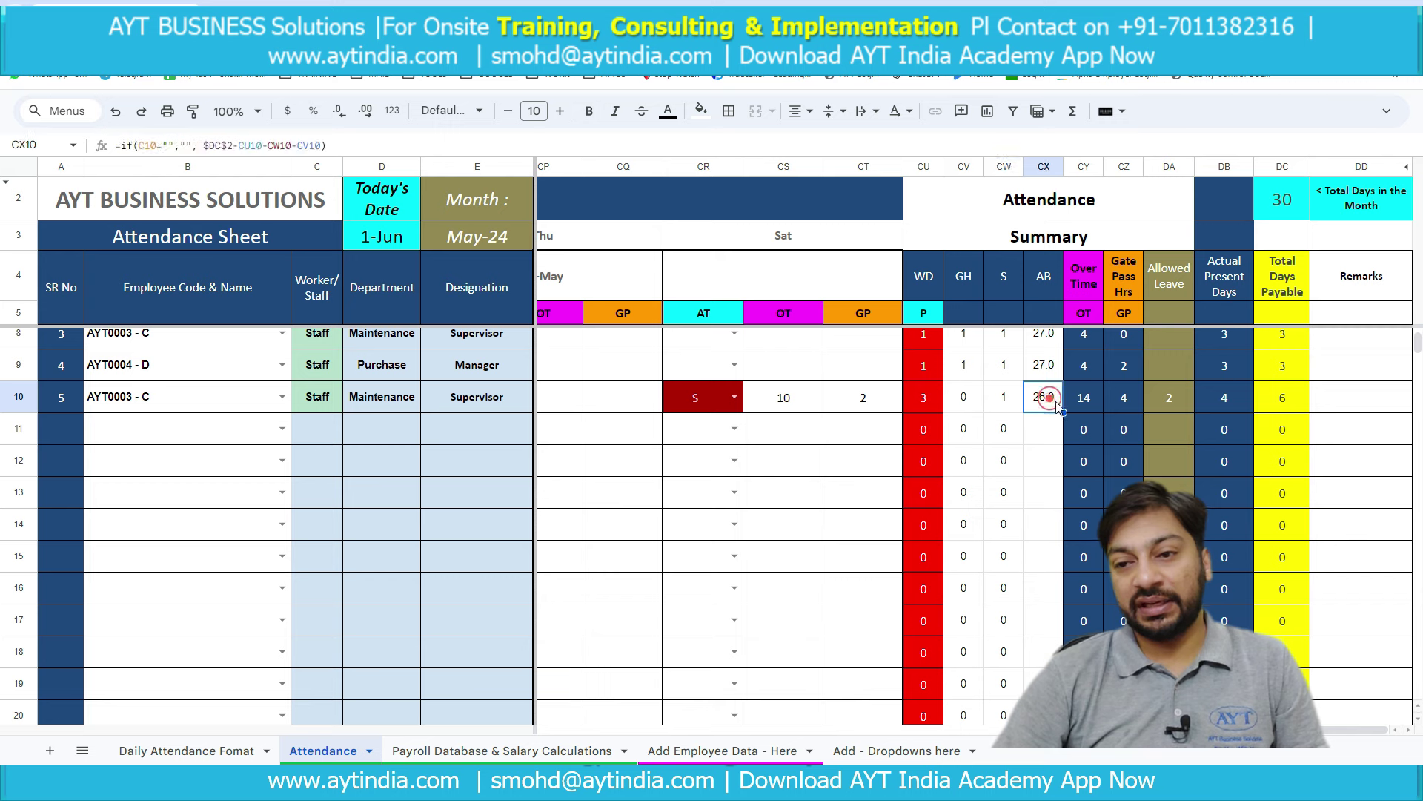
pyautogui.click(1084, 398)
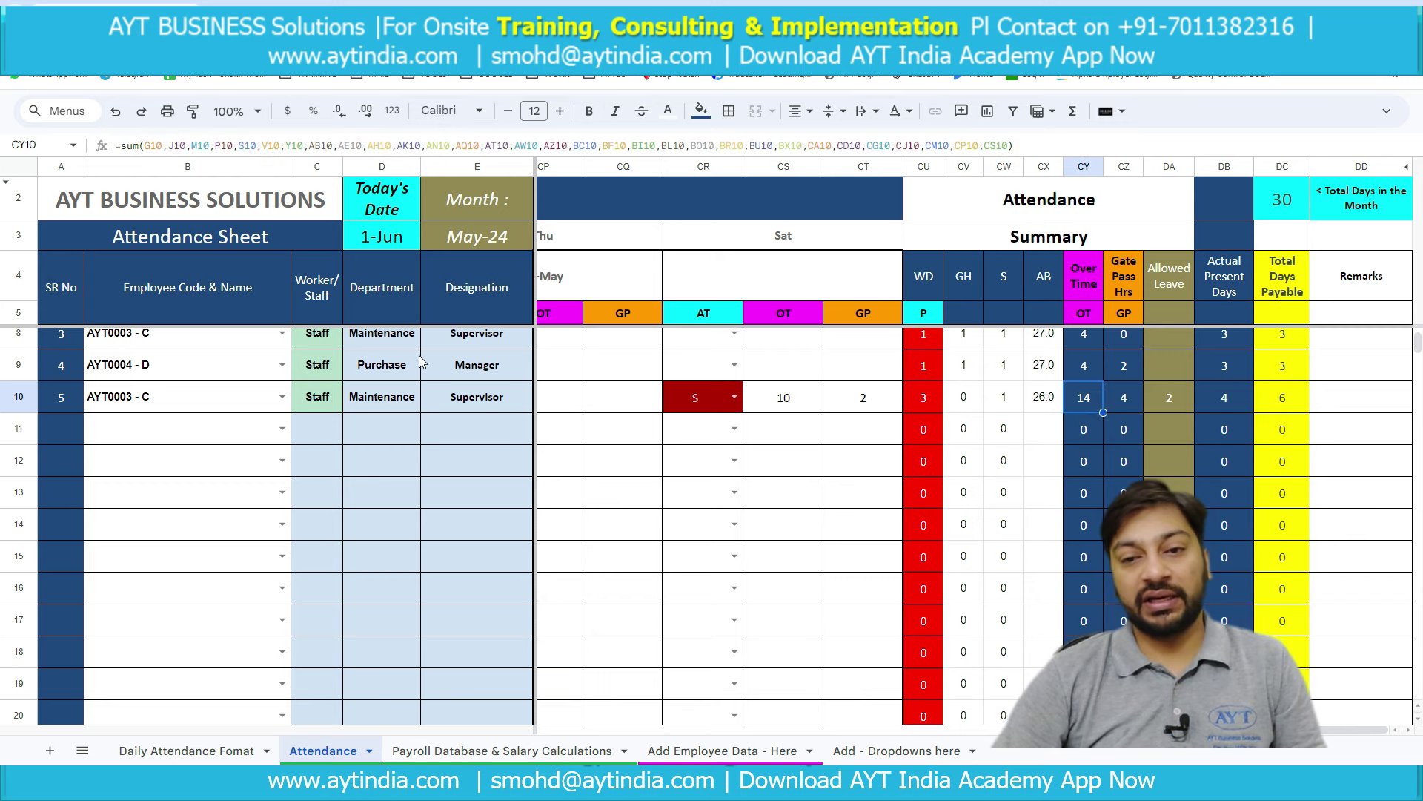
pyautogui.click(803, 408)
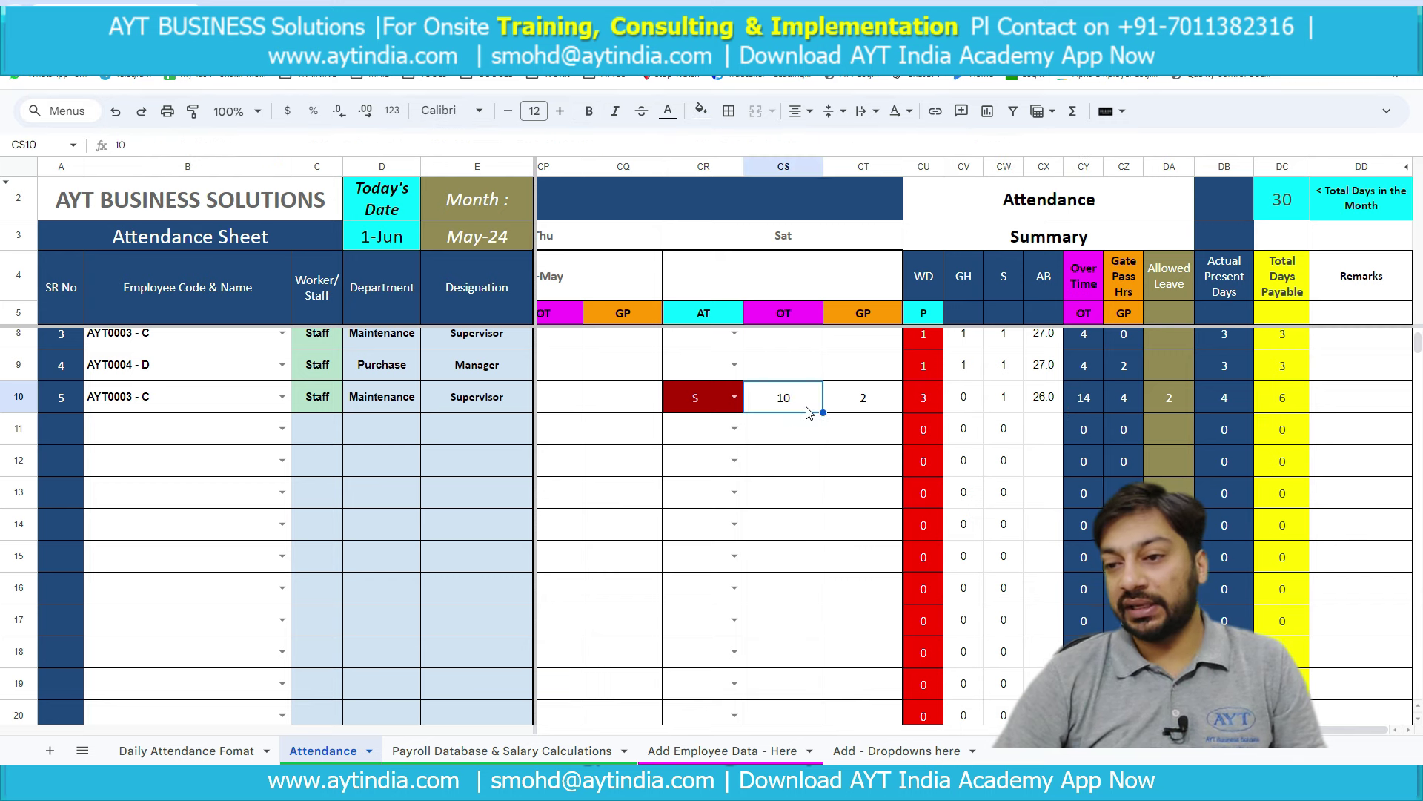
pyautogui.click(1125, 400)
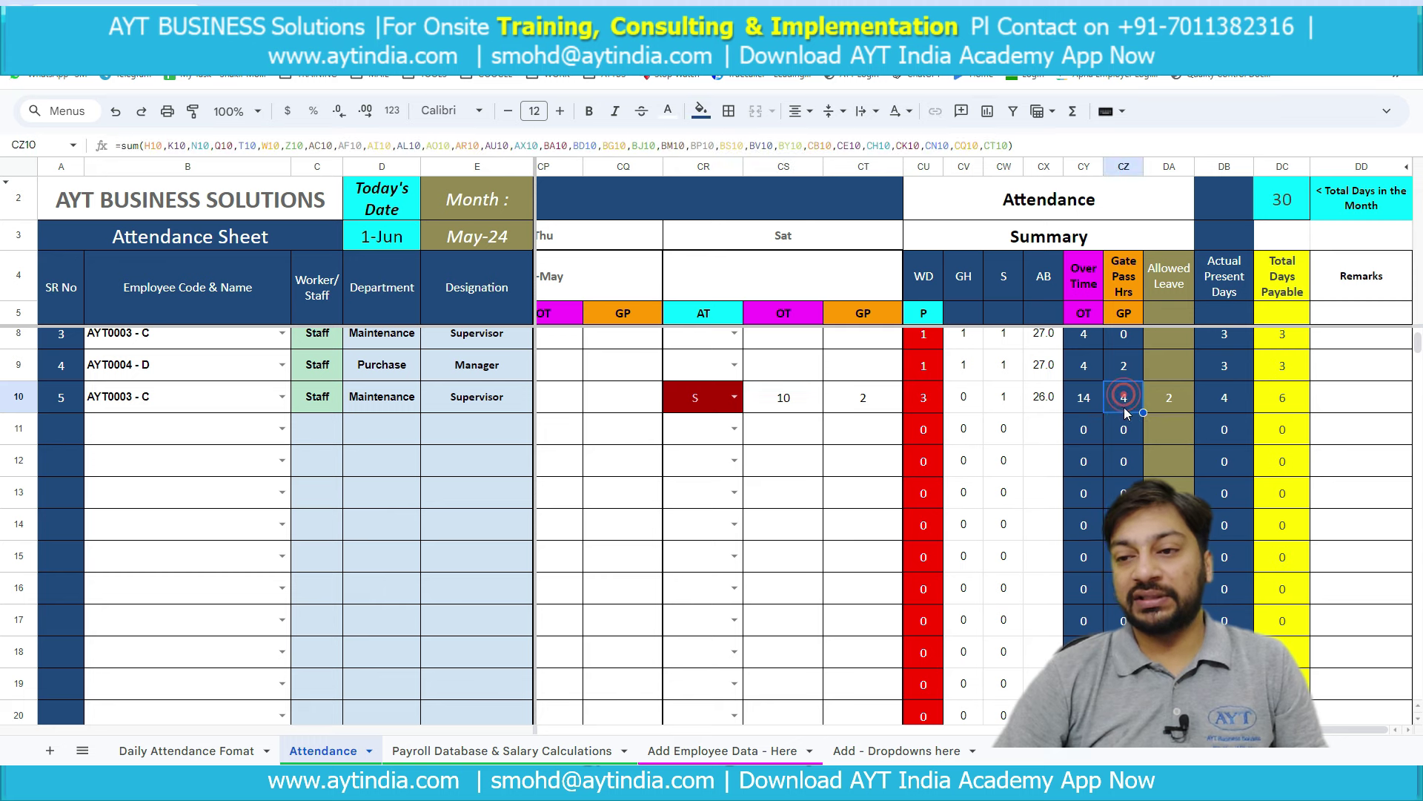
# - Set the SR No 5 employee's Allowed Leave to 1 and inspect the Total Days Payable formula
pyautogui.click(1171, 404)
pyautogui.click(1171, 400)
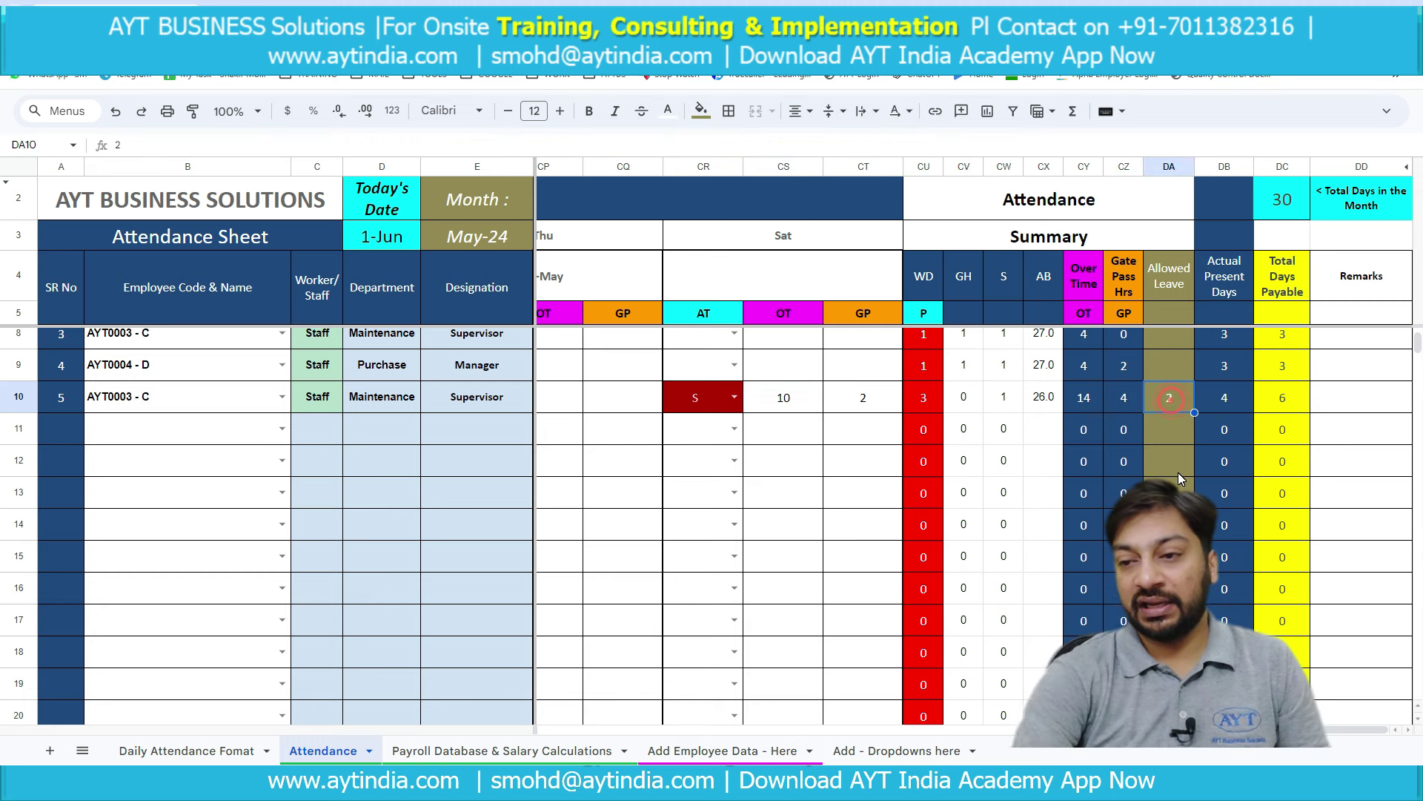
pyautogui.write('1')
pyautogui.hotkey('ctrl', 'Return')
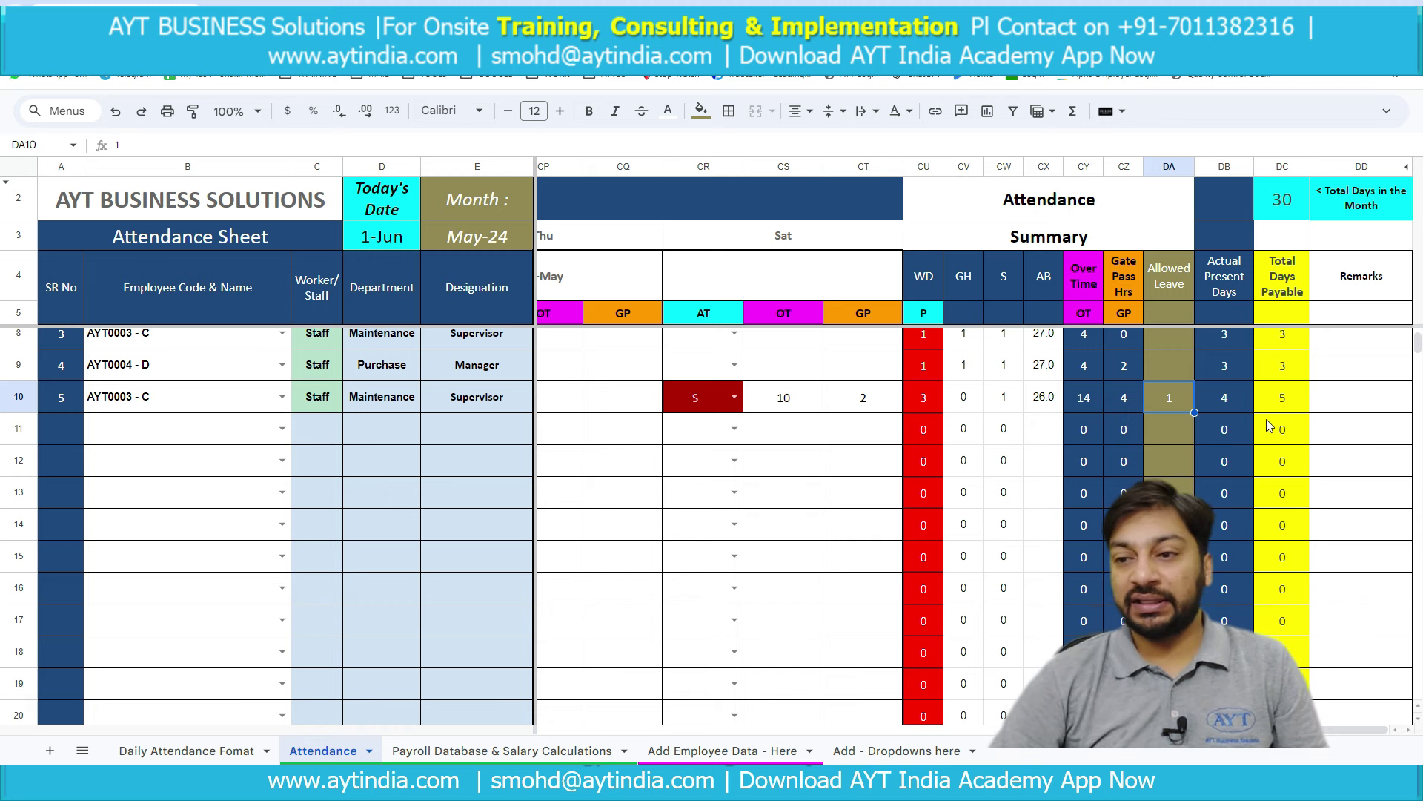
pyautogui.click(1237, 404)
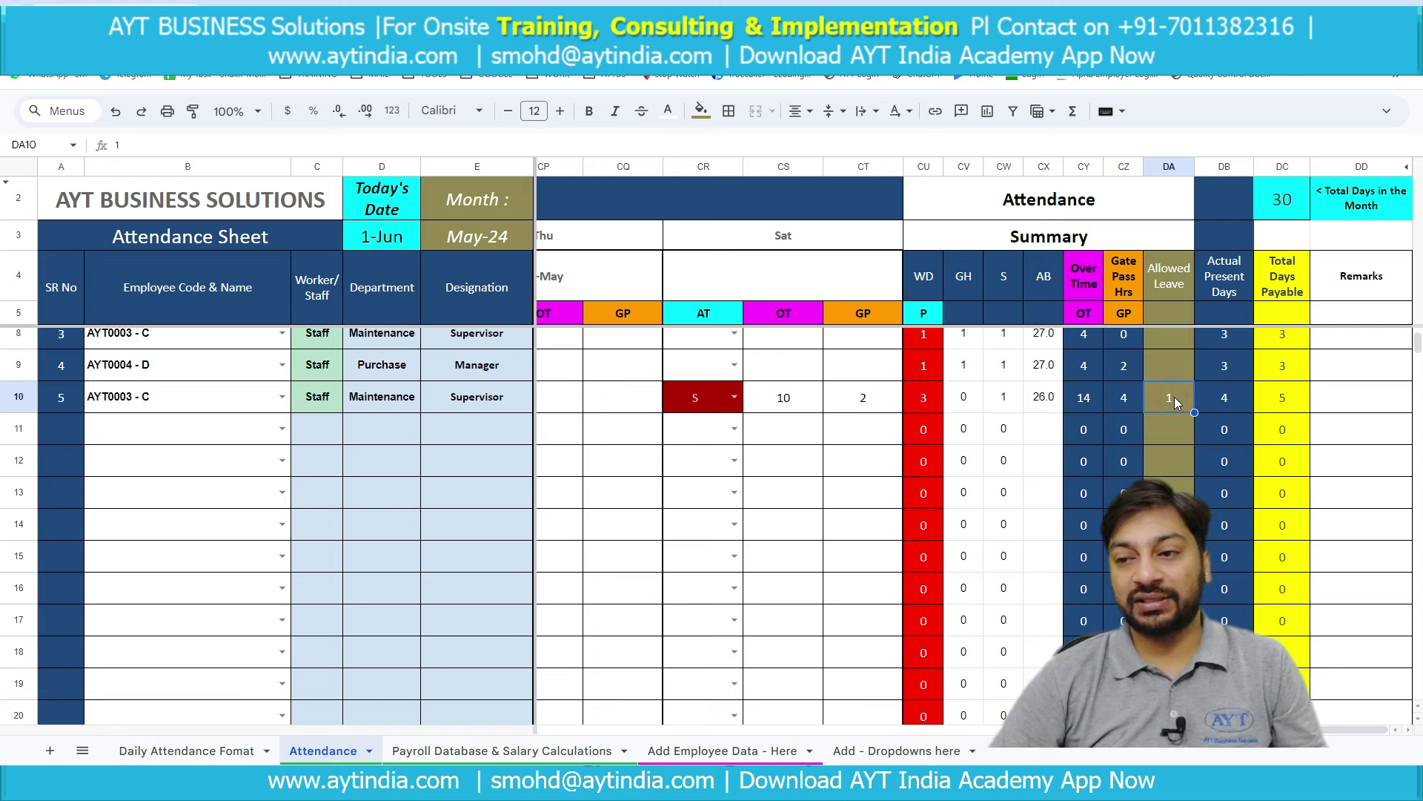
pyautogui.click(1303, 405)
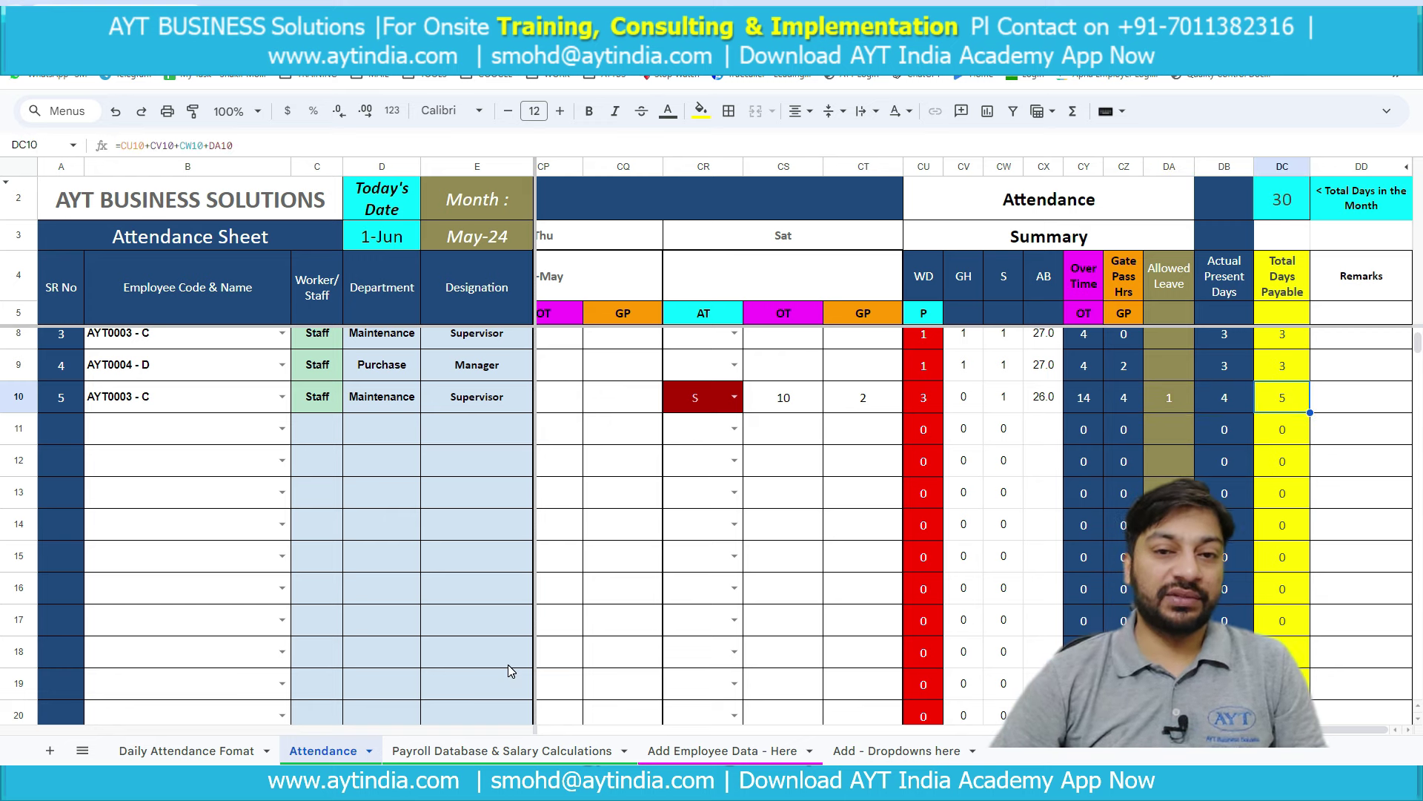
# - Open the Payroll Database & Salary Calculations sheet and review the SNO. 5 row through actual salary and employee deductions
pyautogui.click(453, 749)
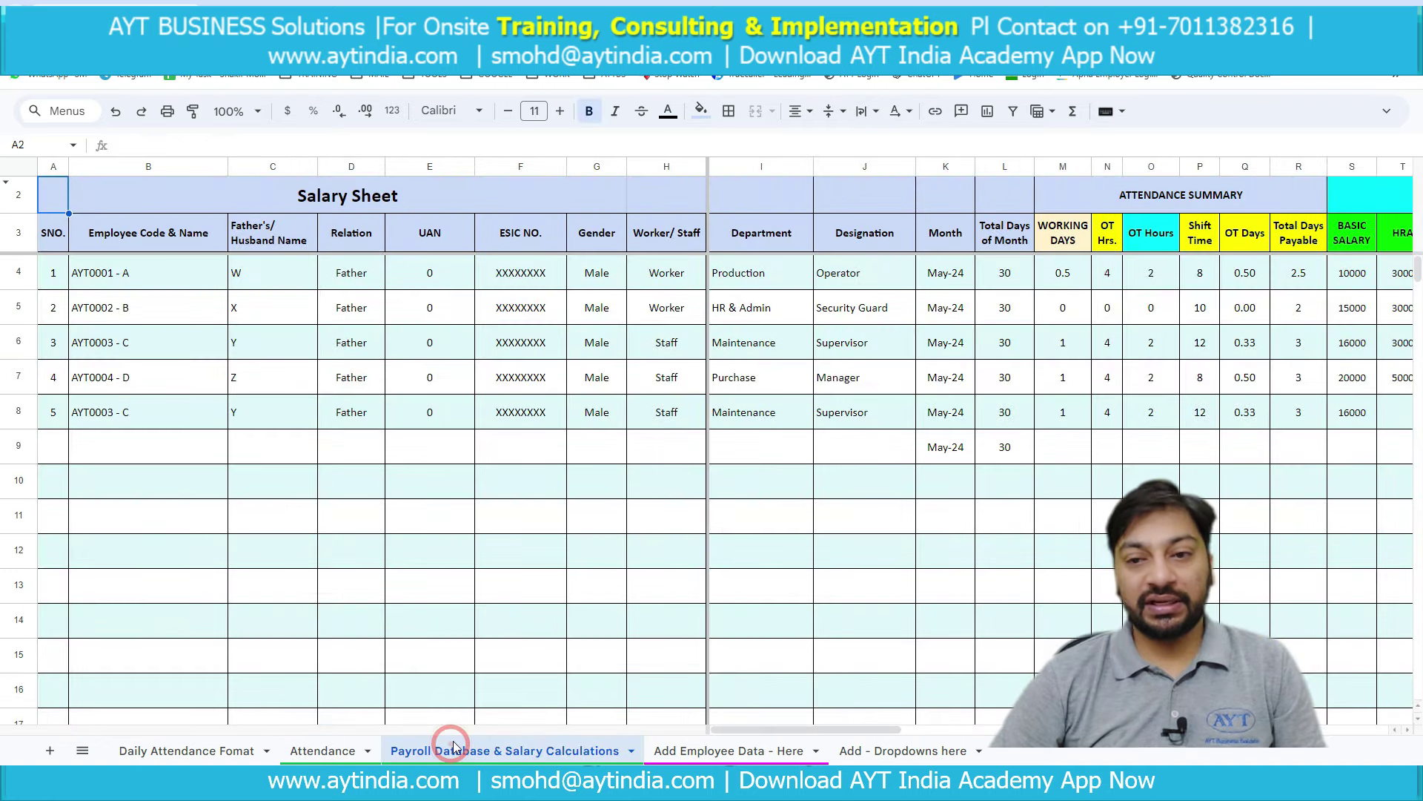
pyautogui.click(19, 412)
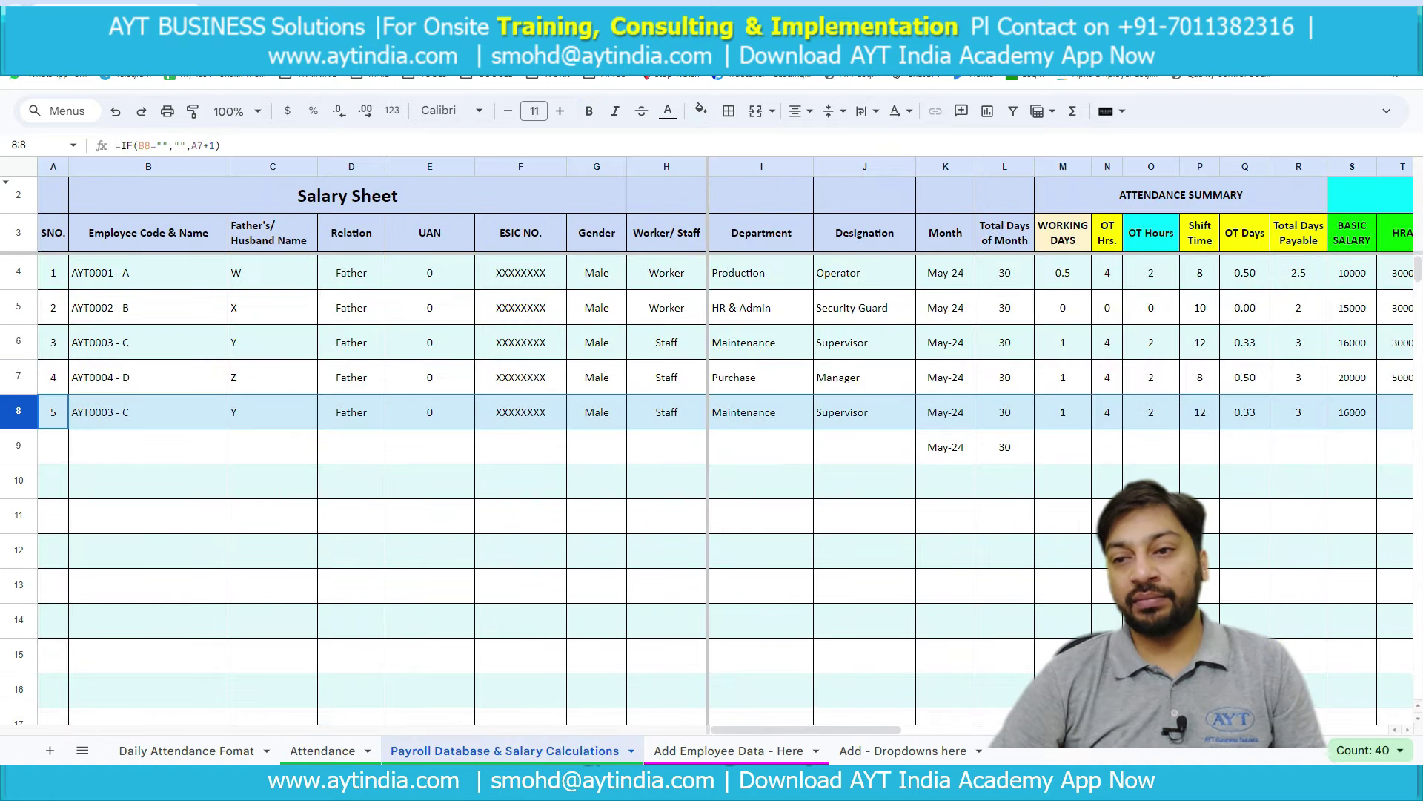
pyautogui.click(799, 729)
pyautogui.moveTo(799, 730); pyautogui.dragTo(1039, 764)
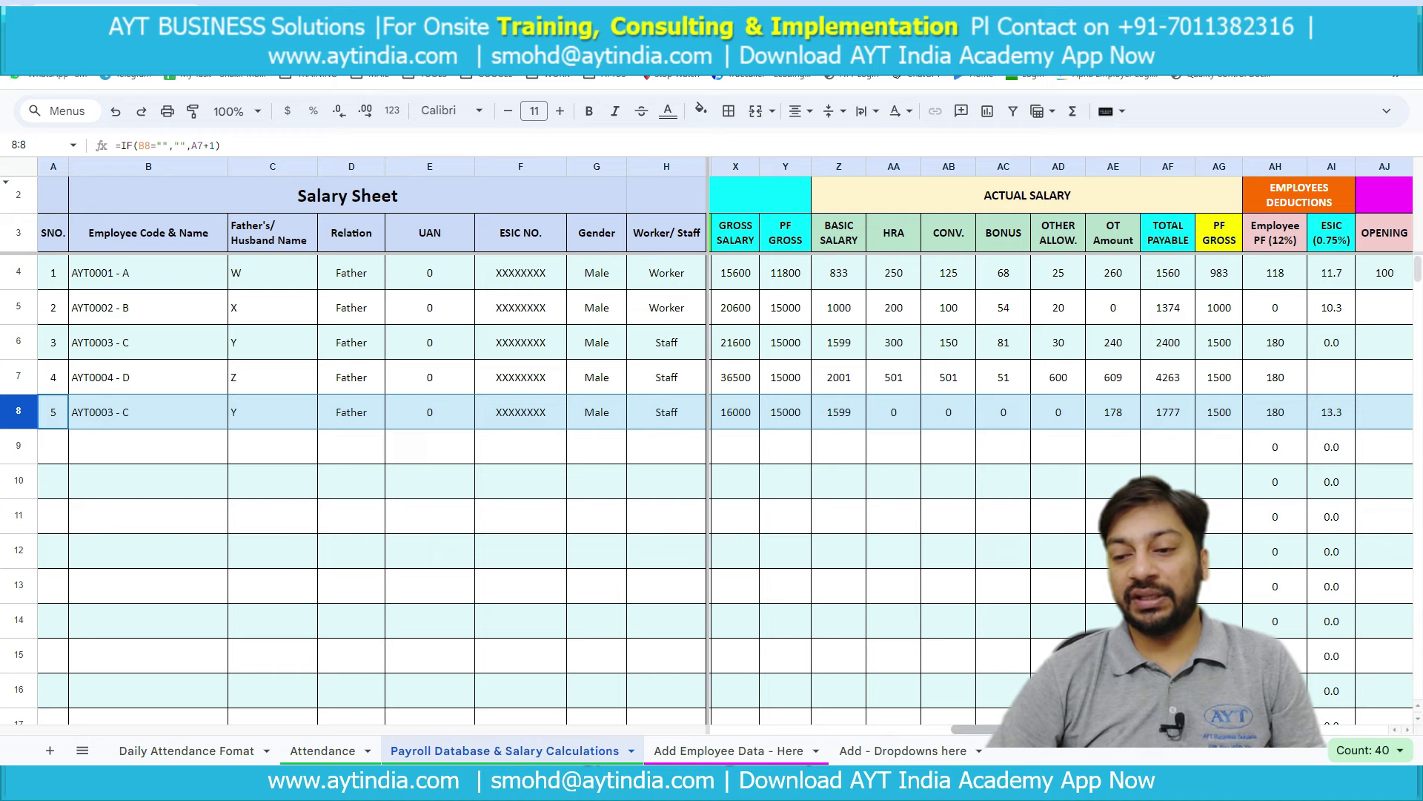
pyautogui.hscroll(5, 1079, 630)
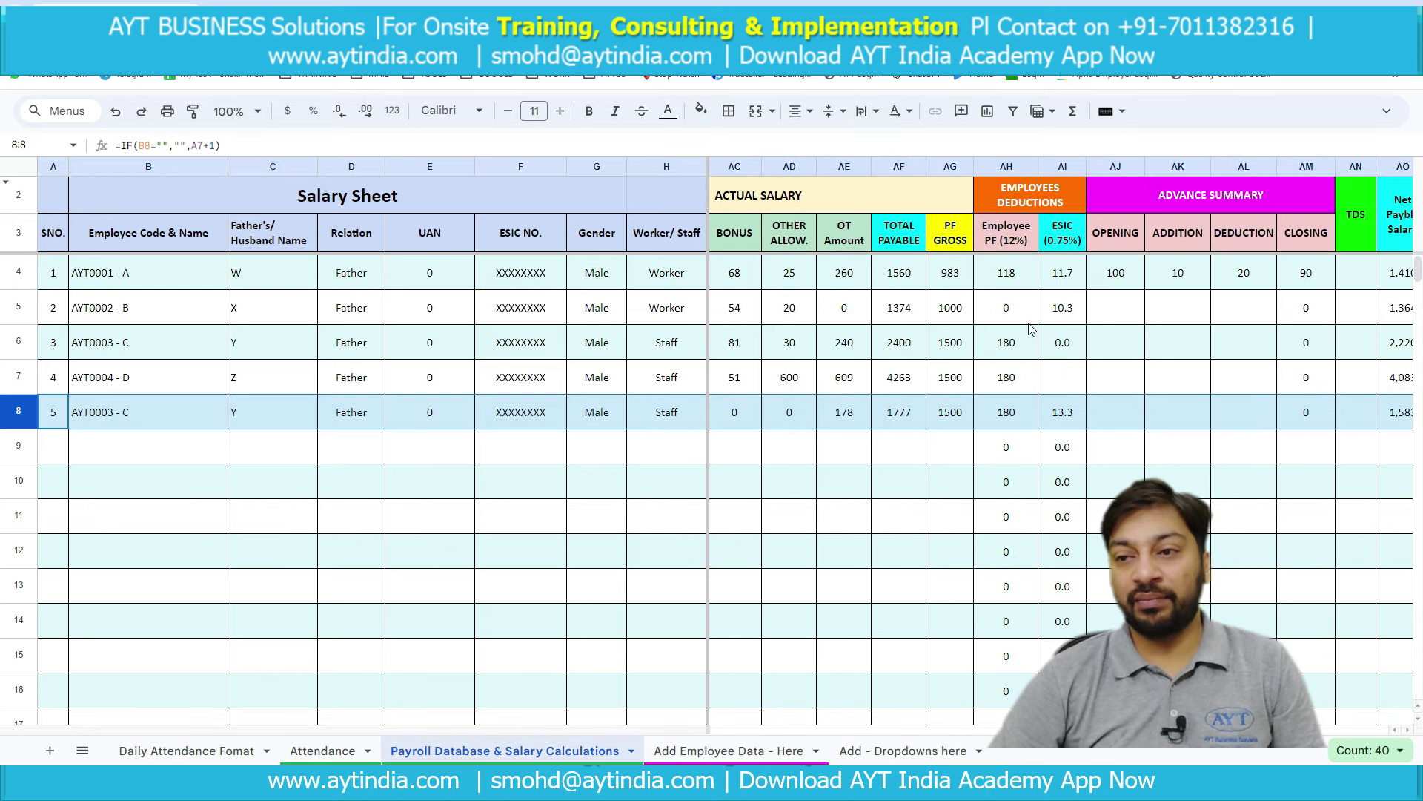
# - Inspect the SNO. 5 employee's opening advance cell and the formulas for net payable salary, employer PF and employer ESIC
pyautogui.click(1116, 412)
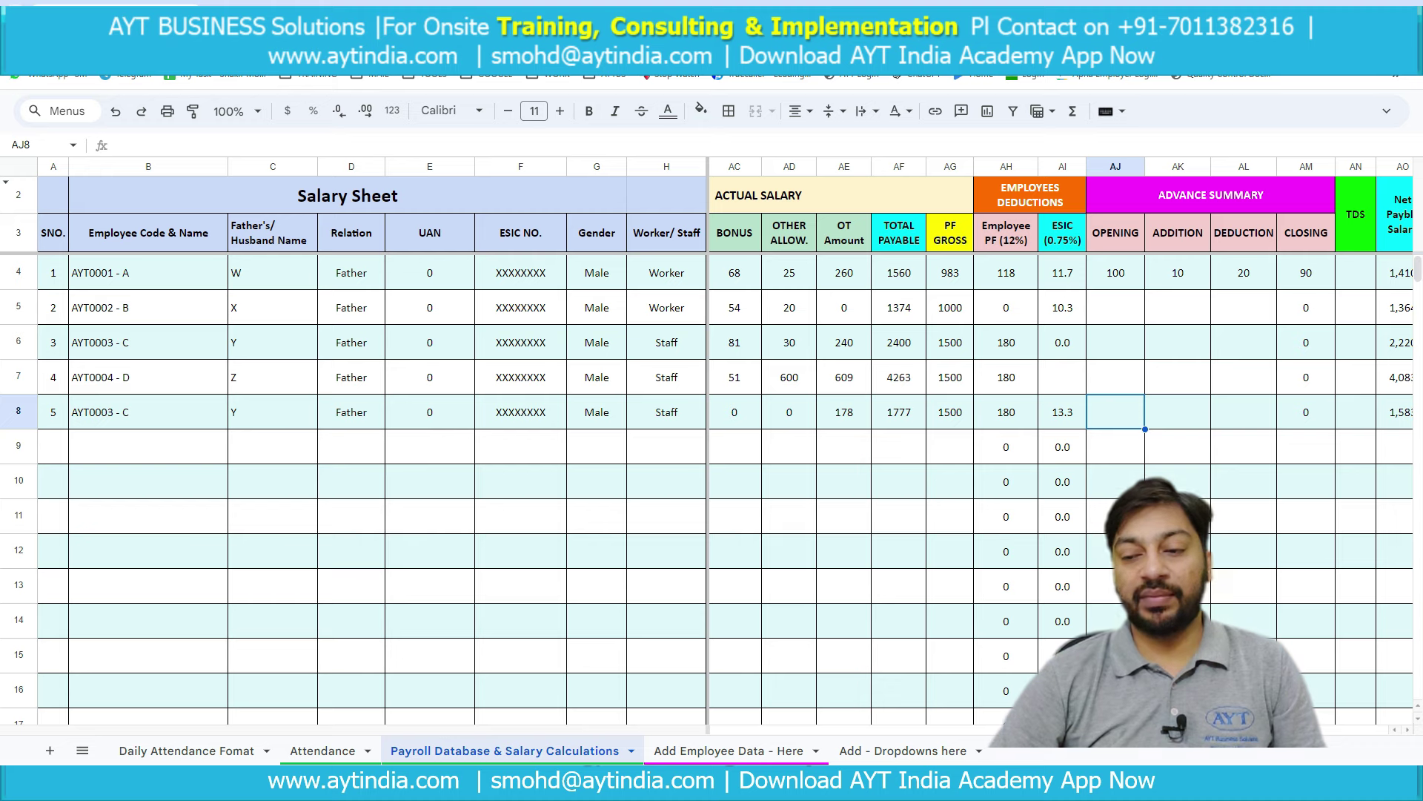
pyautogui.hscroll(5, 1205, 498)
pyautogui.click(1118, 406)
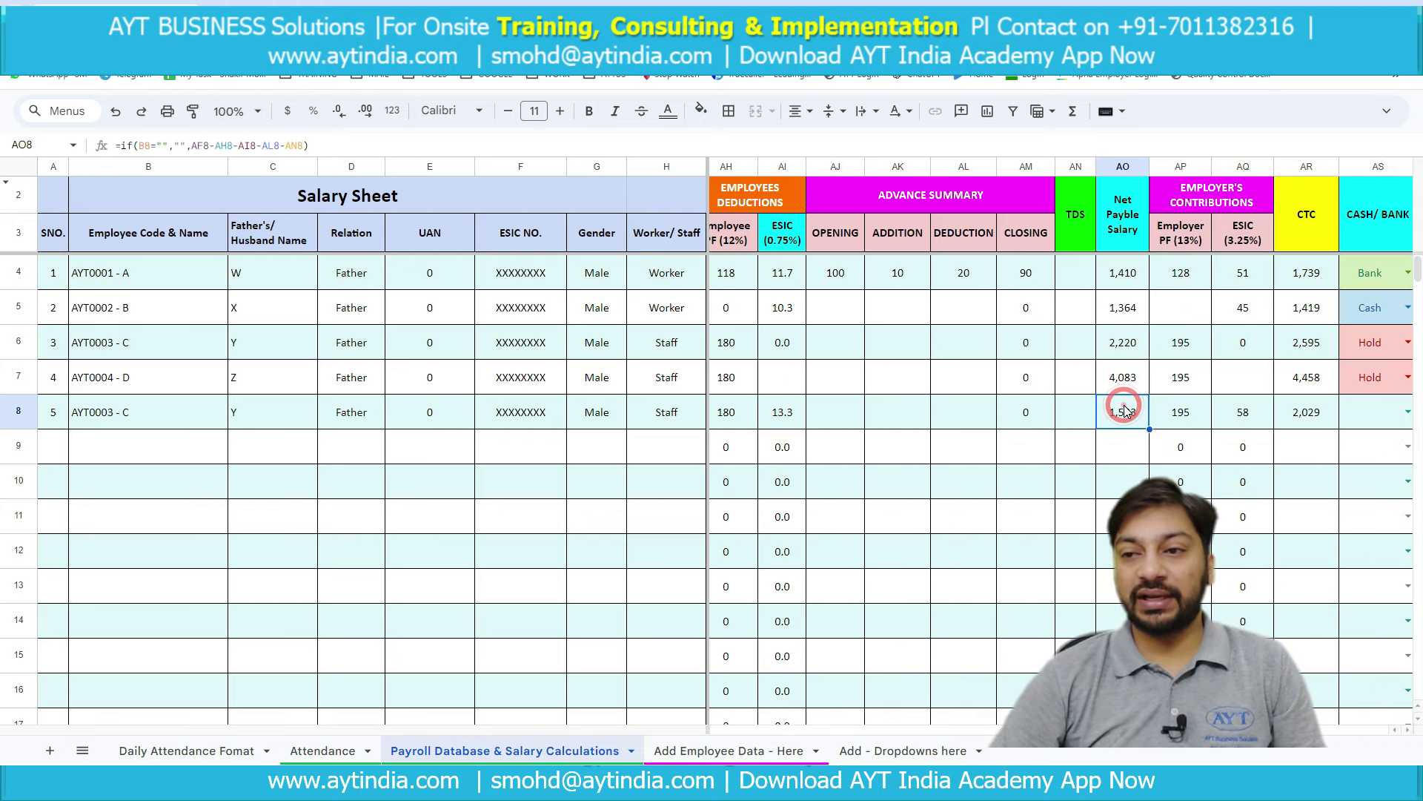
pyautogui.click(1179, 417)
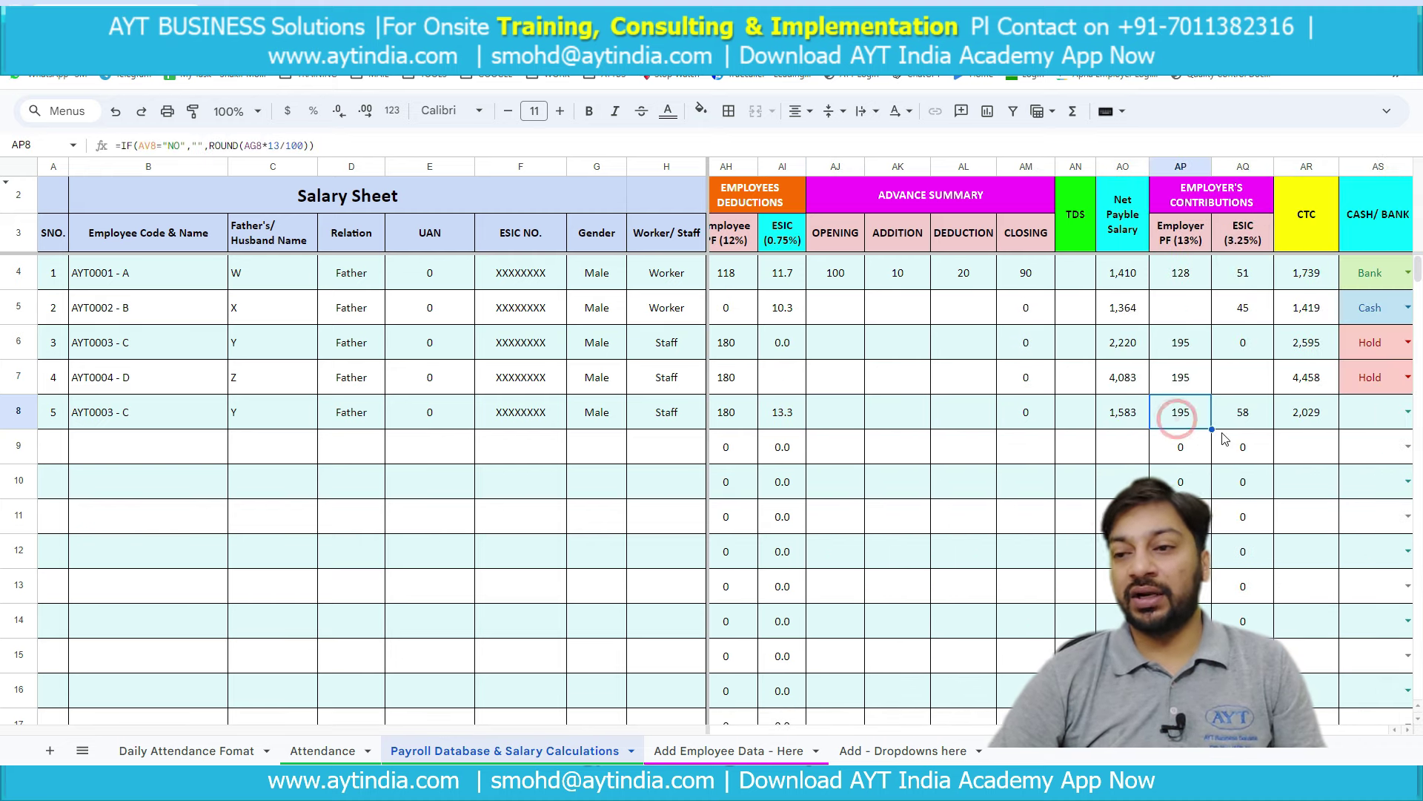
pyautogui.click(1249, 420)
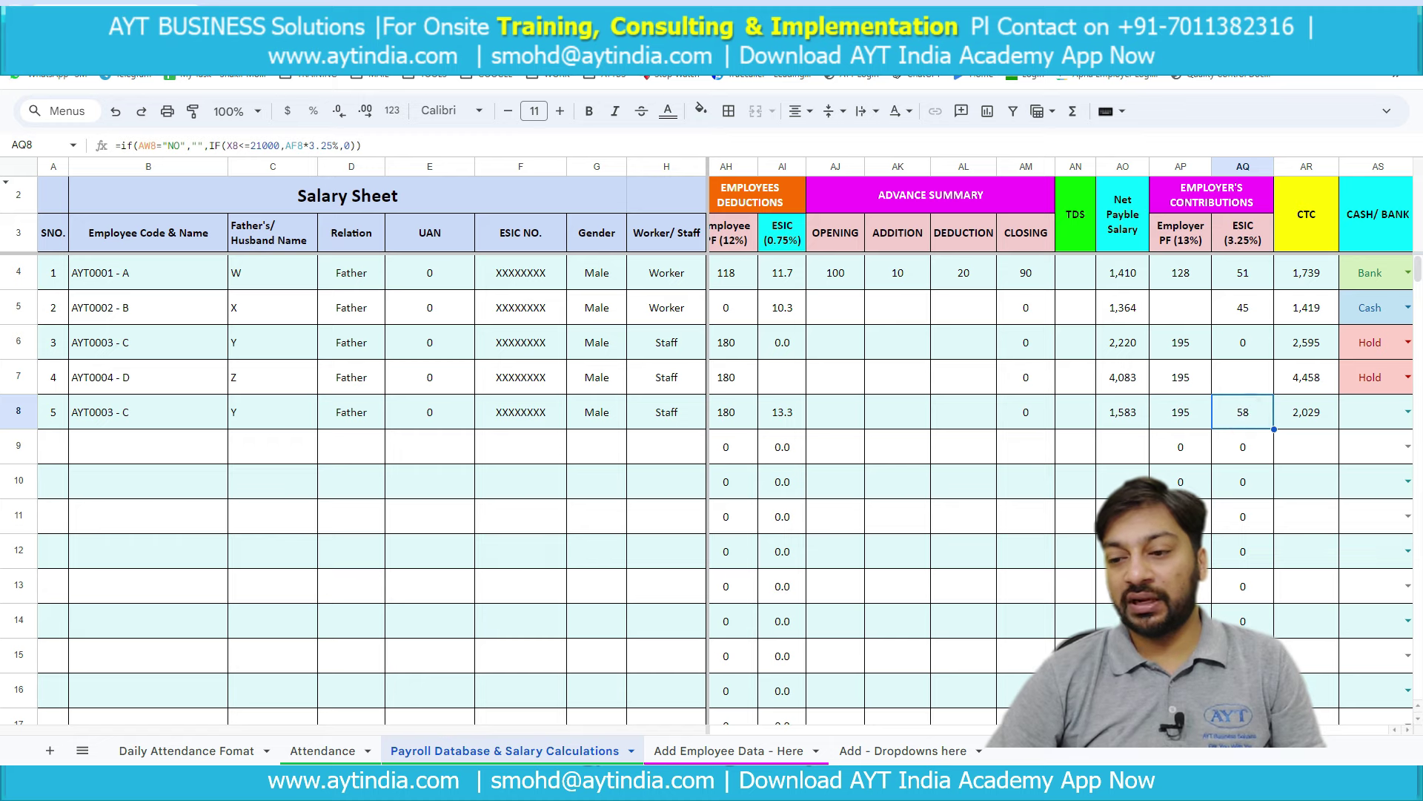
# - Set the CASH/ BANK payment mode for the SNO. 5 employee to Bank
pyautogui.hscroll(3, 1060, 445)
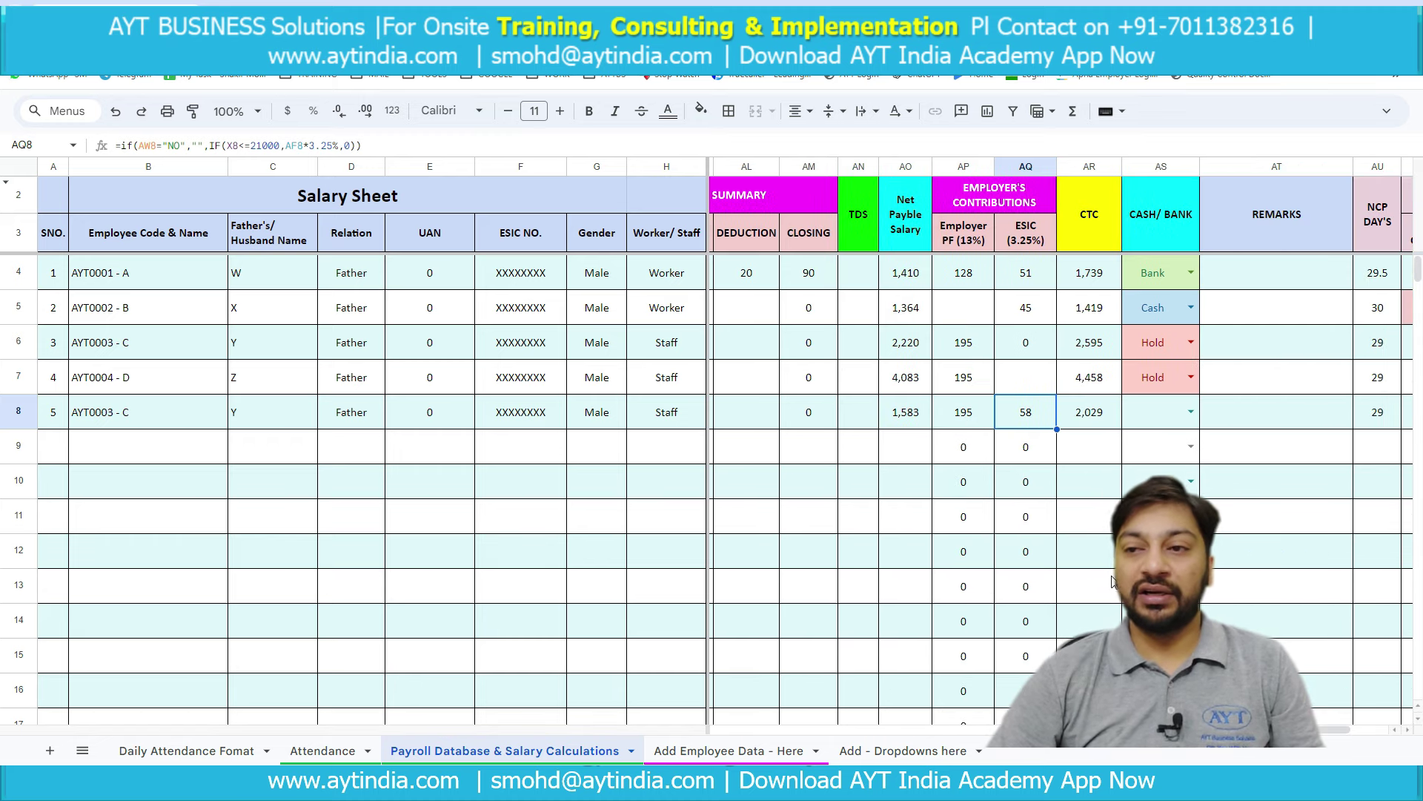
pyautogui.hscroll(2, 1064, 406)
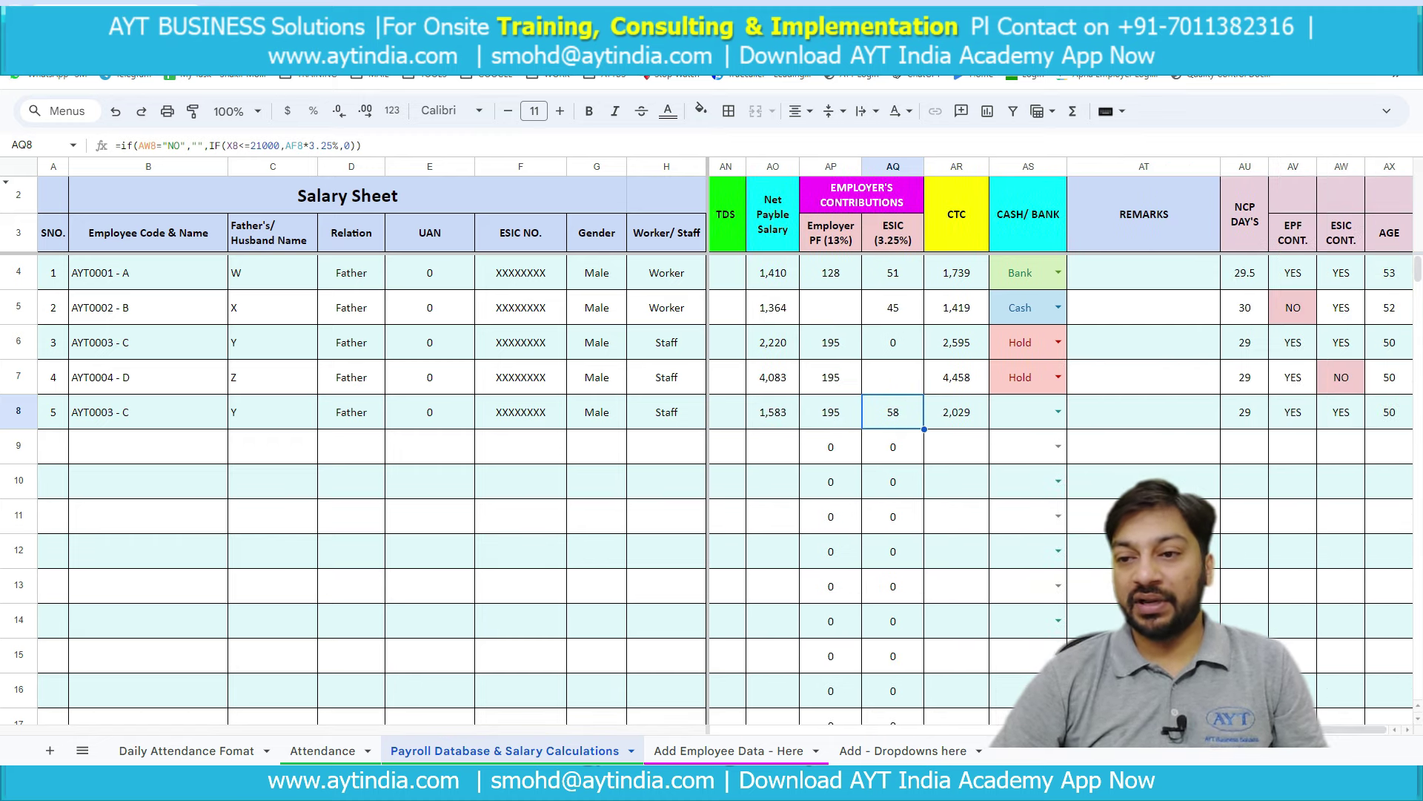
pyautogui.click(1058, 411)
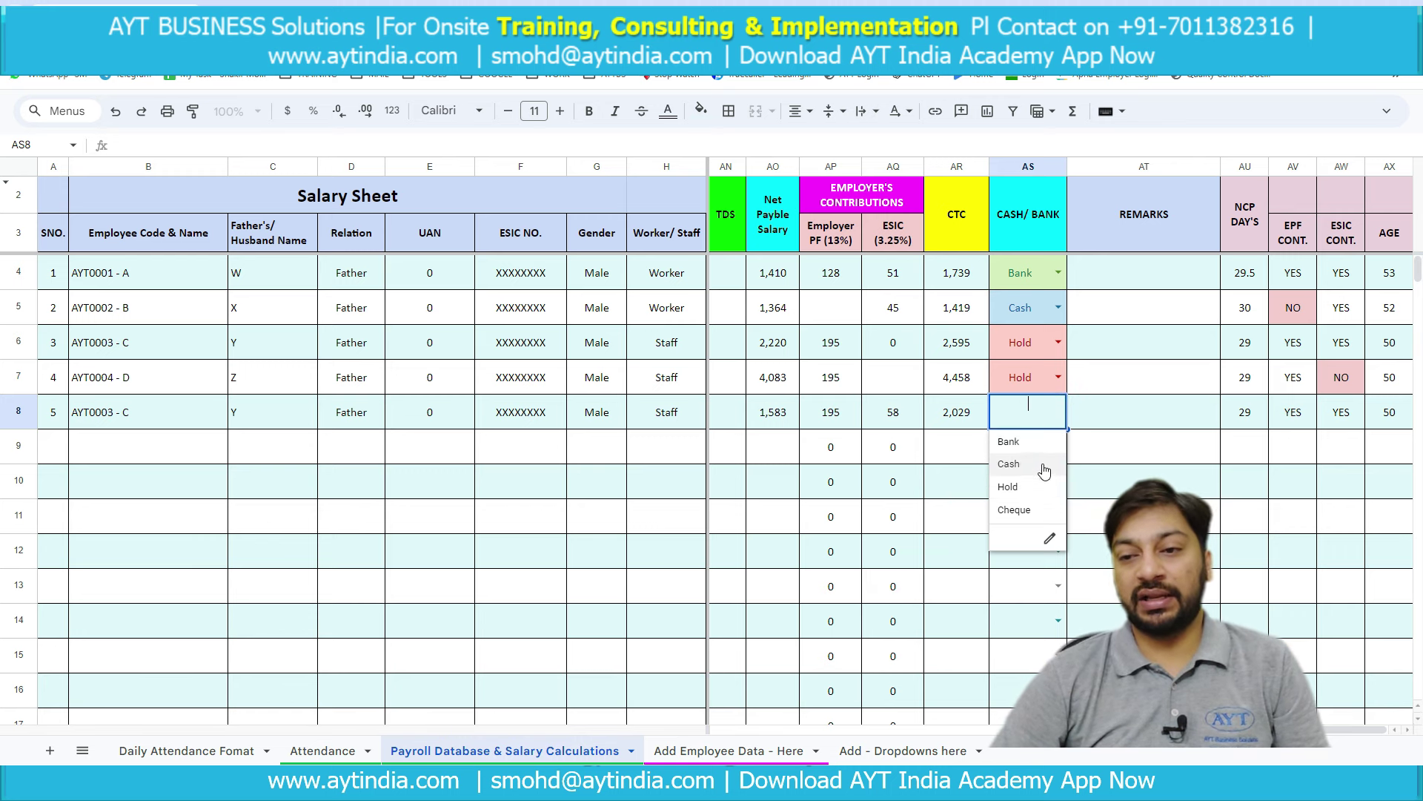
pyautogui.click(1047, 447)
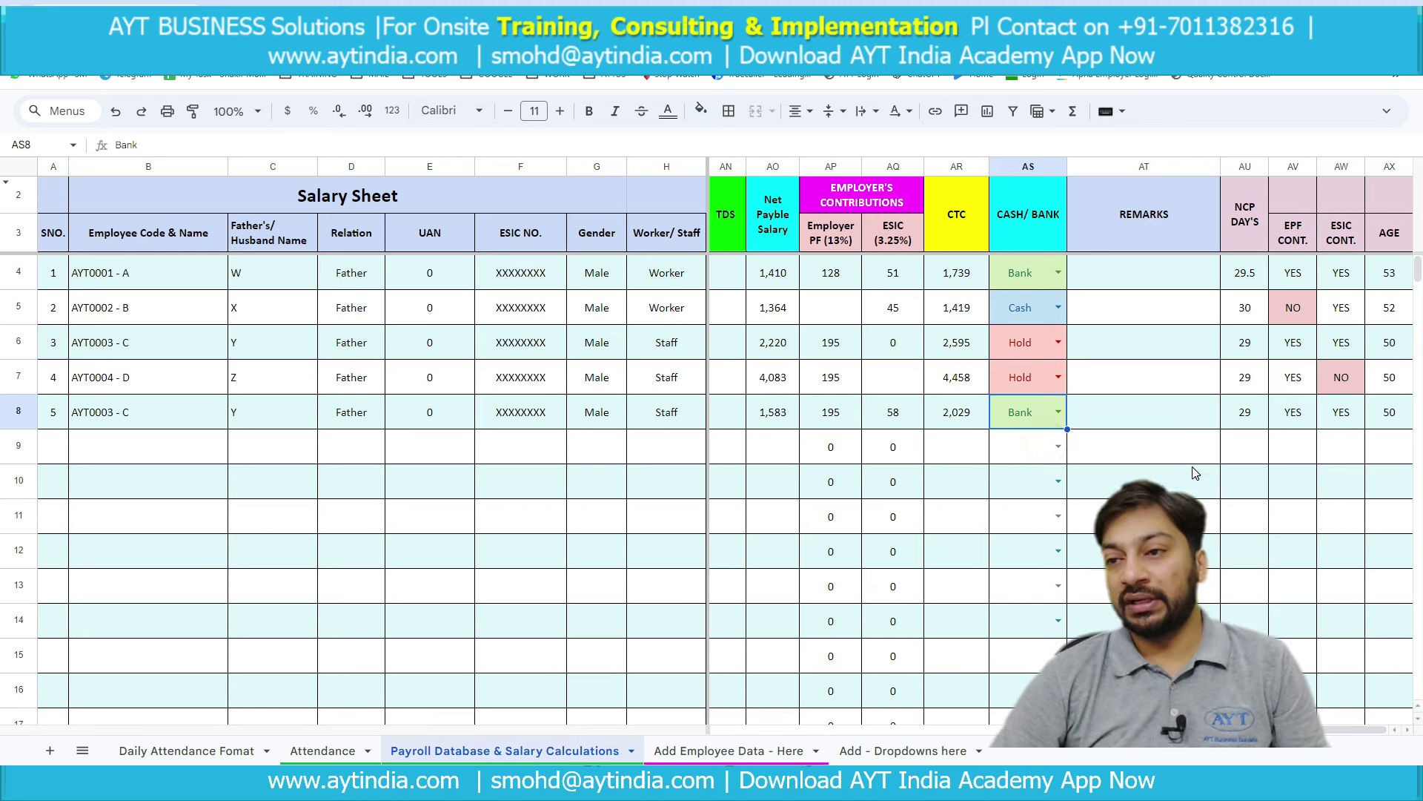
# - Go to the DEPARTMENT WISE SUMMARY DETAILS section below the salary rows and select its rows from the title through the Total
pyautogui.hscroll(-10, 917, 683)
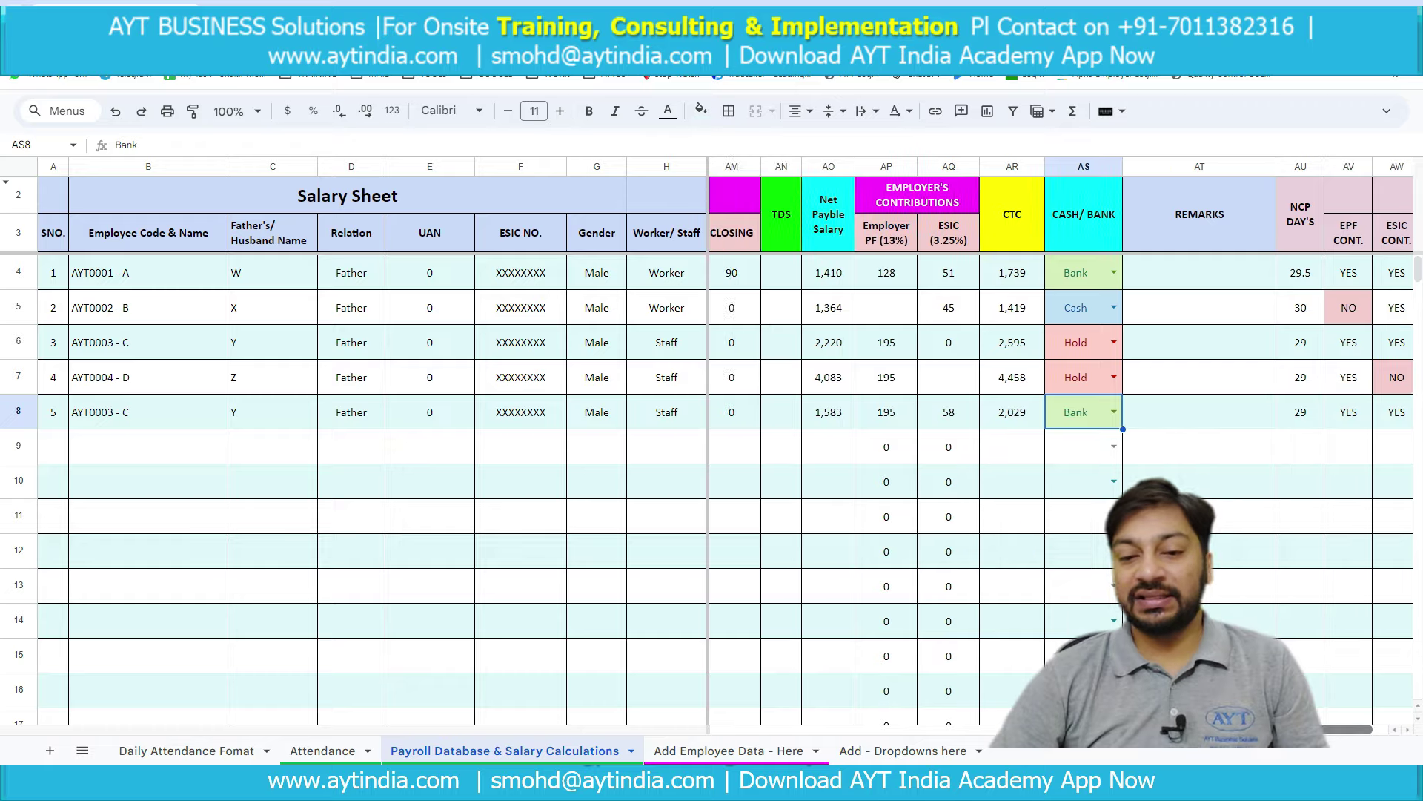
pyautogui.hscroll(-5, 917, 683)
pyautogui.scroll(-10, 327, 372)
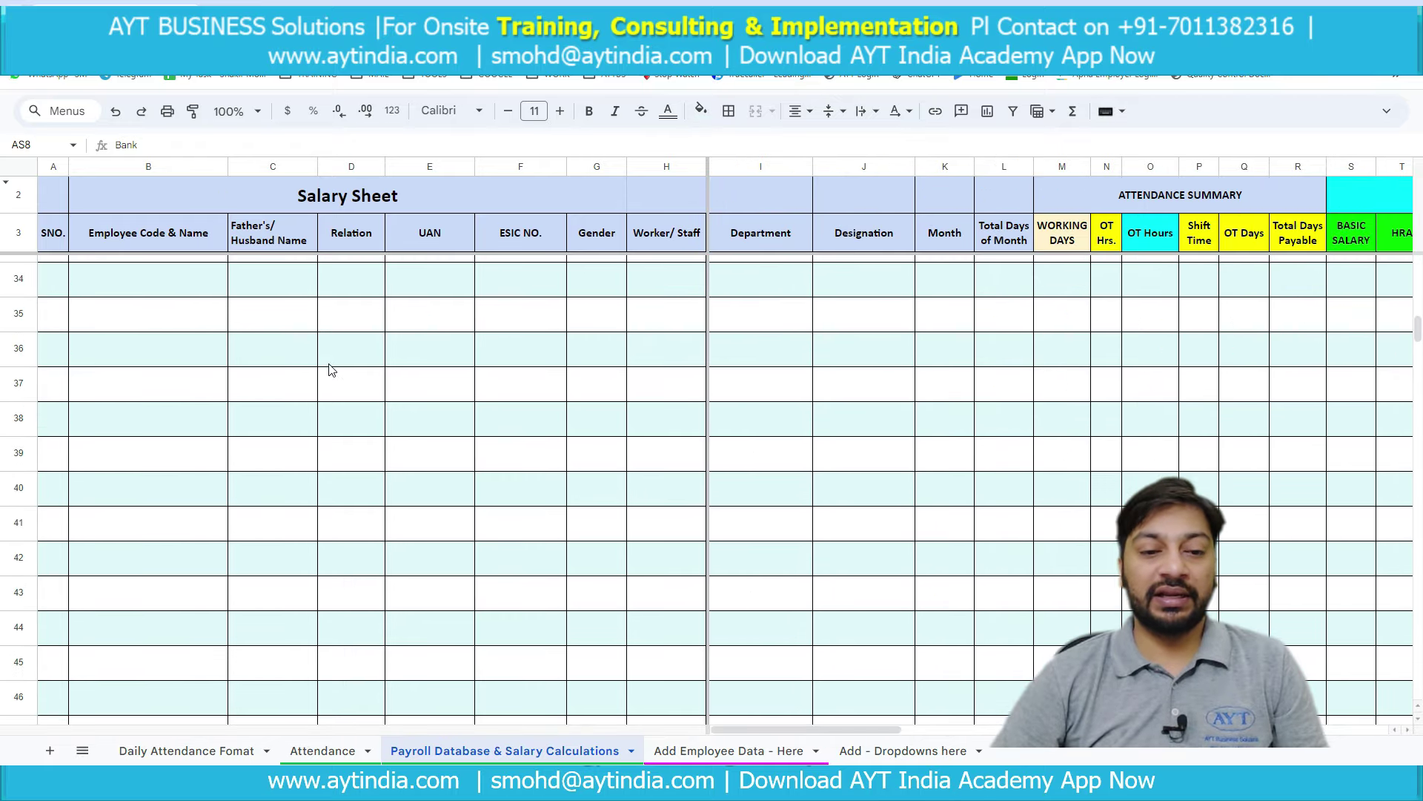
pyautogui.scroll(-20, 363, 389)
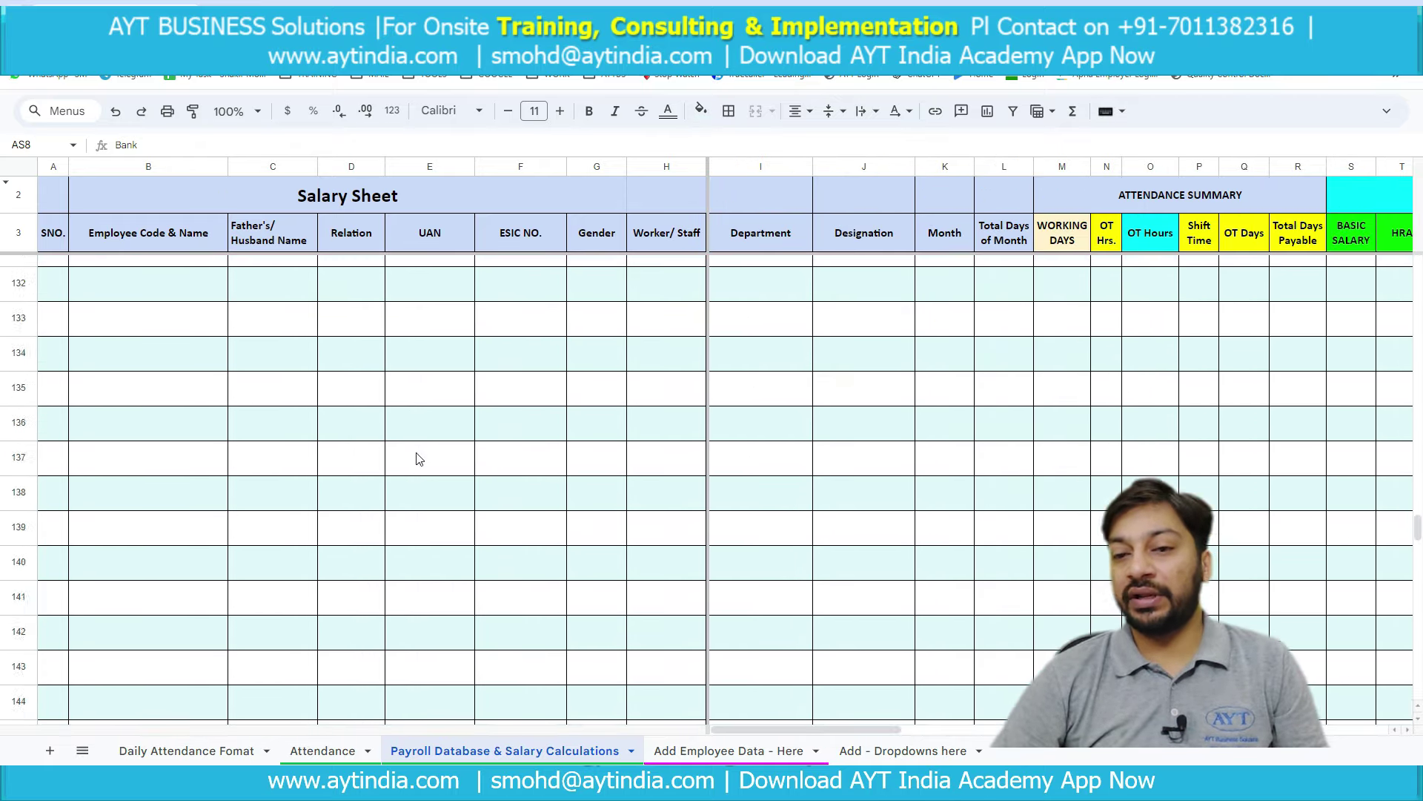
pyautogui.scroll(-18, 416, 458)
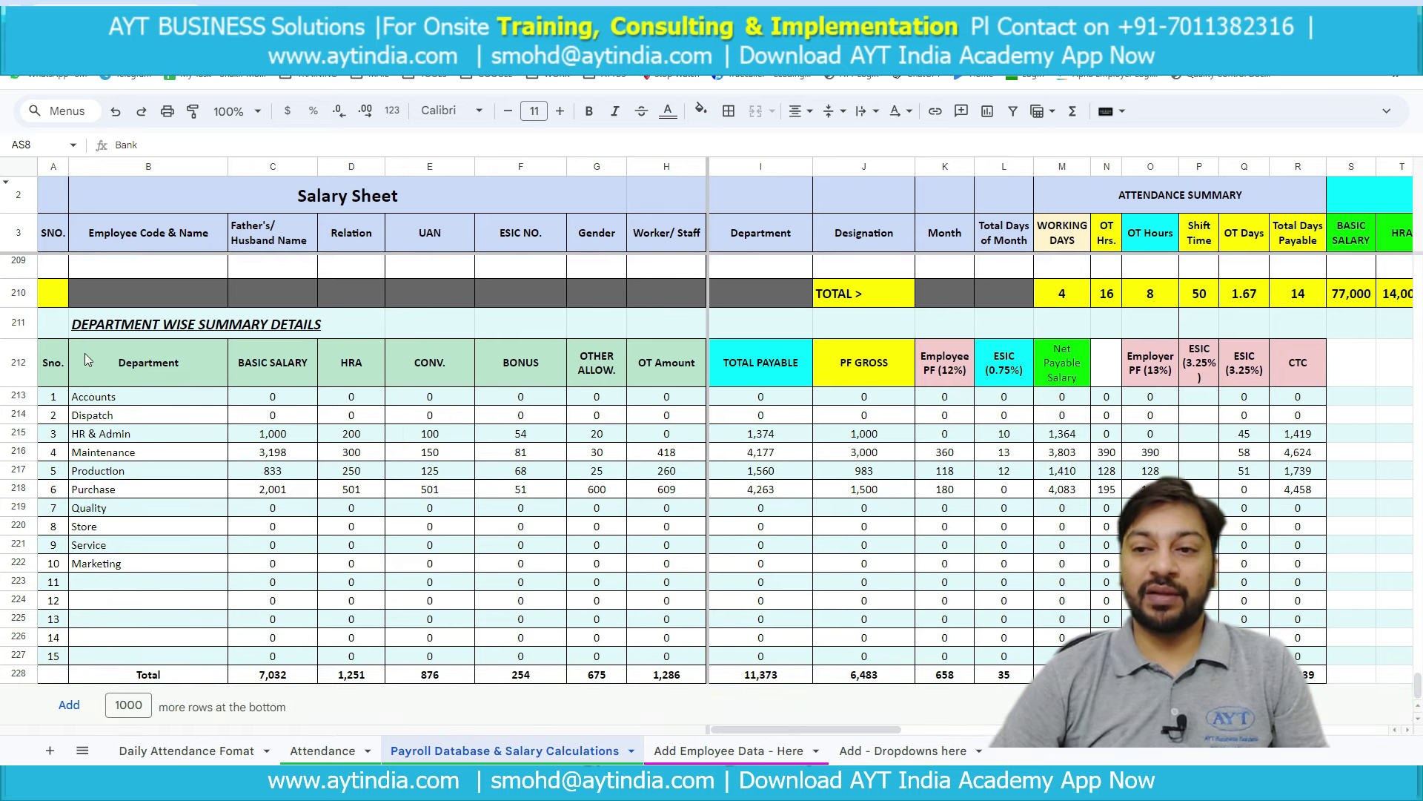
pyautogui.click(16, 326)
pyautogui.moveTo(16, 326); pyautogui.dragTo(17, 675)
# - Inspect the Accounts department cell's source reference and the HRA, CONV. and BONUS headings in the department summary
pyautogui.click(147, 399)
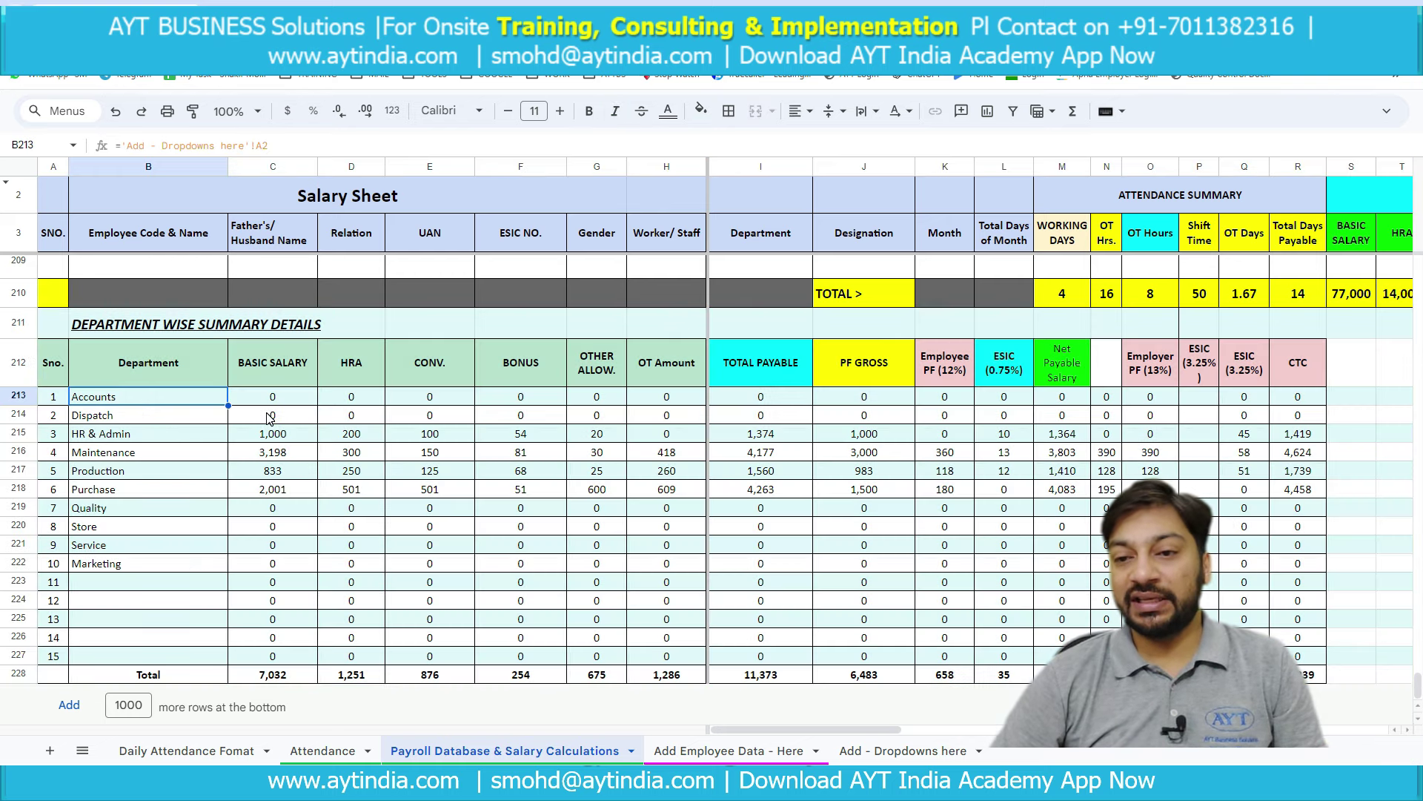
pyautogui.click(367, 377)
pyautogui.click(420, 378)
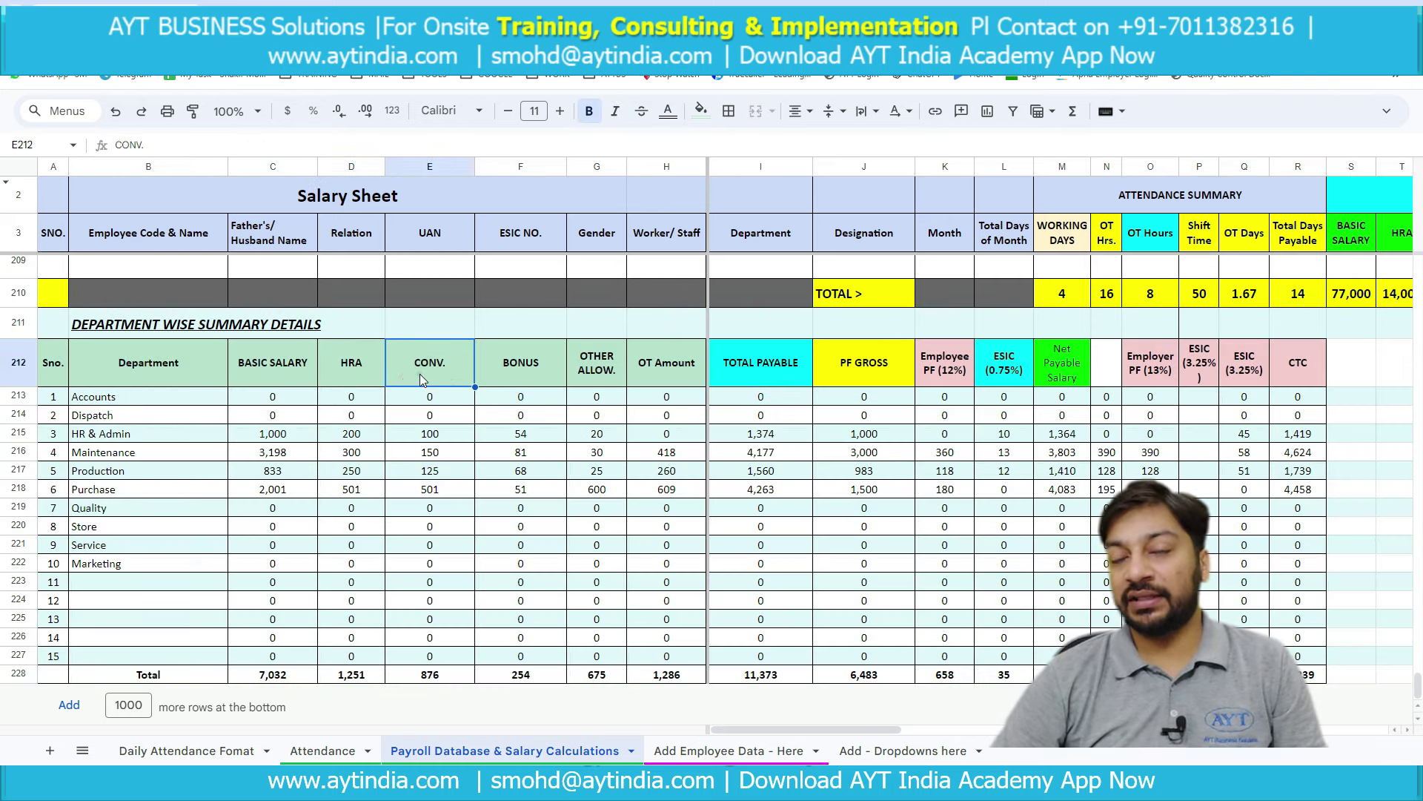
pyautogui.click(523, 374)
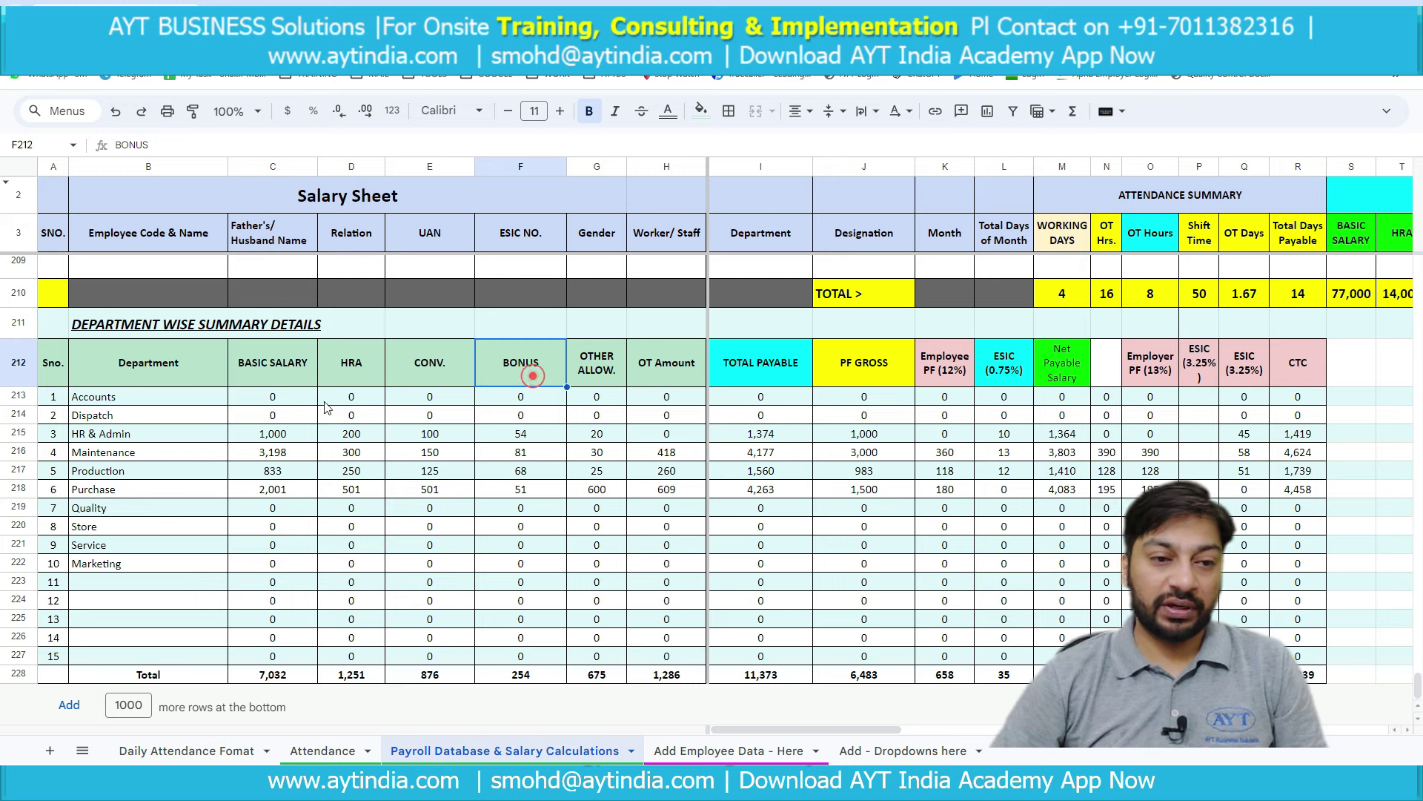
# - Review the Dispatch, HR & Admin and Maintenance cells, and select the department list from Accounts to Marketing
pyautogui.click(182, 415)
pyautogui.click(178, 434)
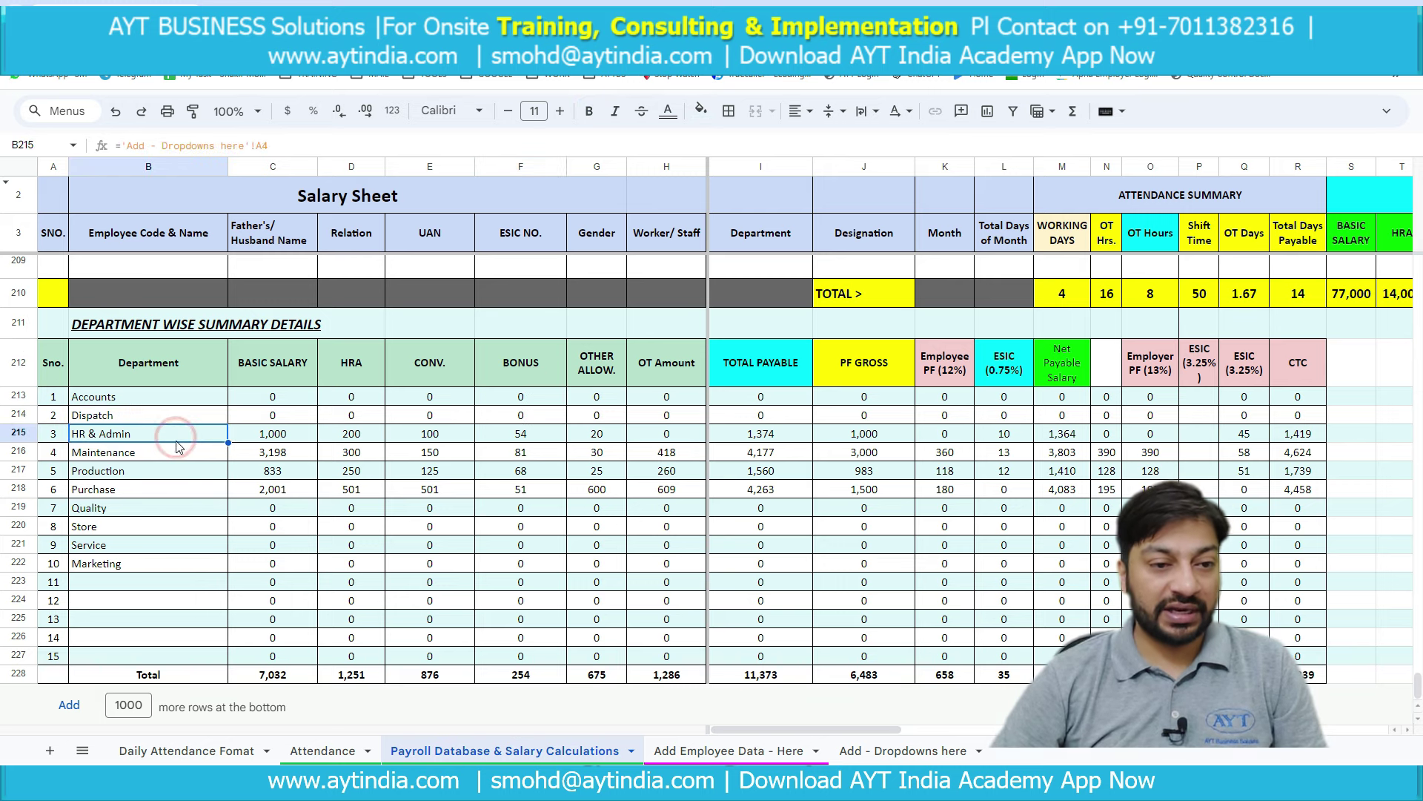
pyautogui.click(176, 455)
pyautogui.moveTo(184, 397); pyautogui.dragTo(162, 570)
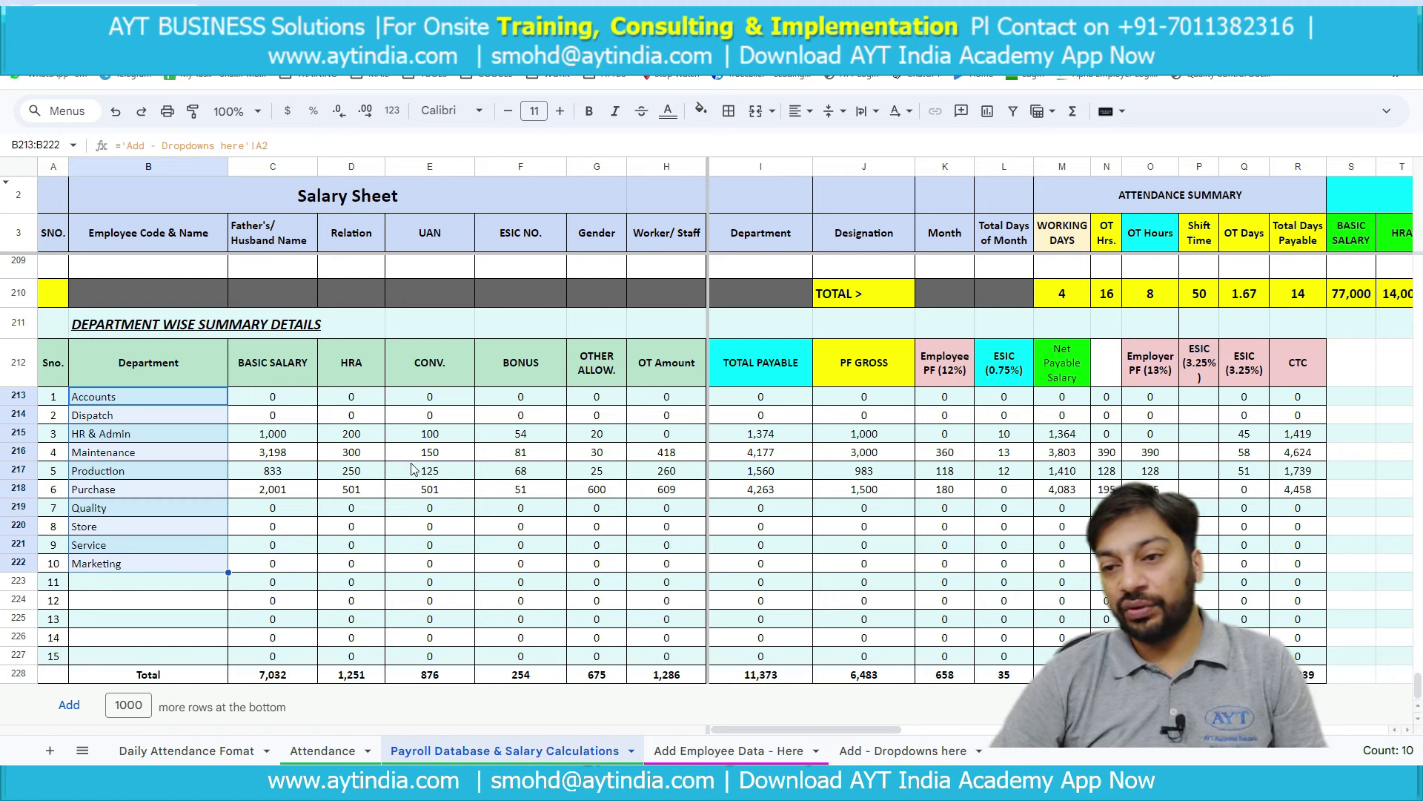